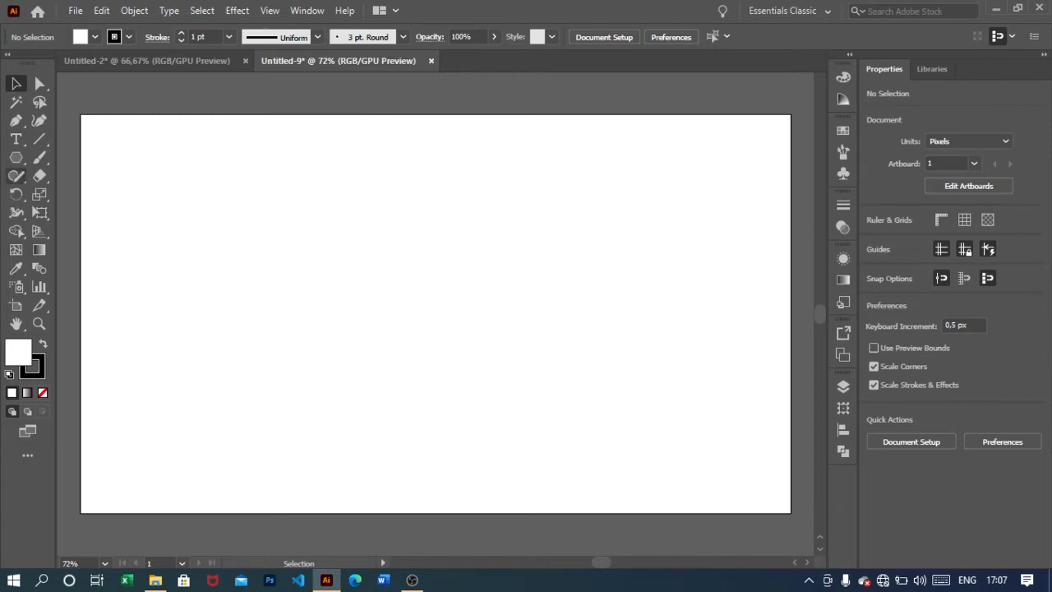
# Create a three-sided polygon with a 300 px radius on the artboard.
pyautogui.click(15, 157)
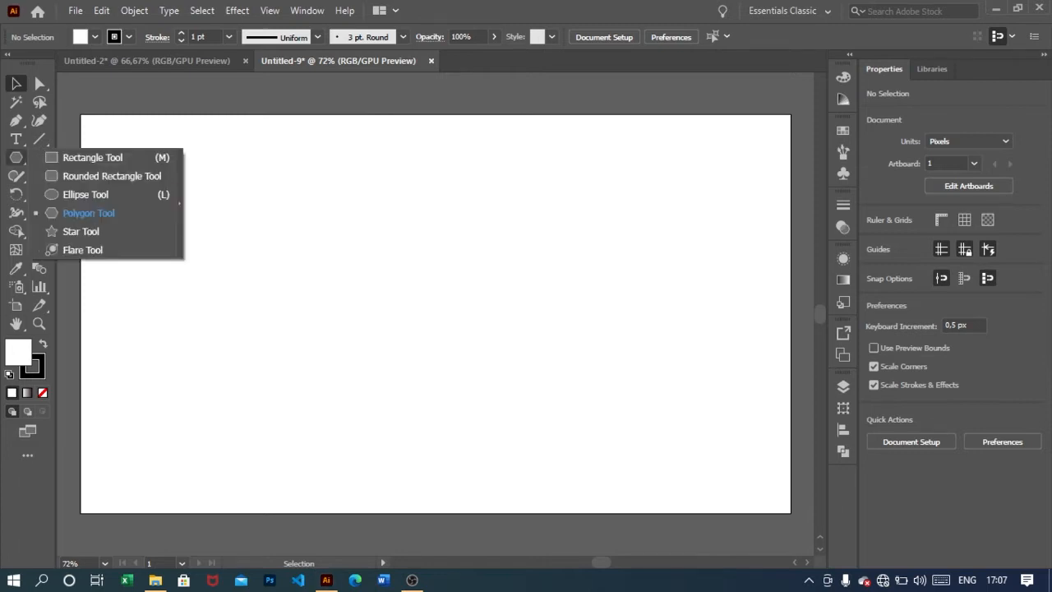
pyautogui.click(88, 213)
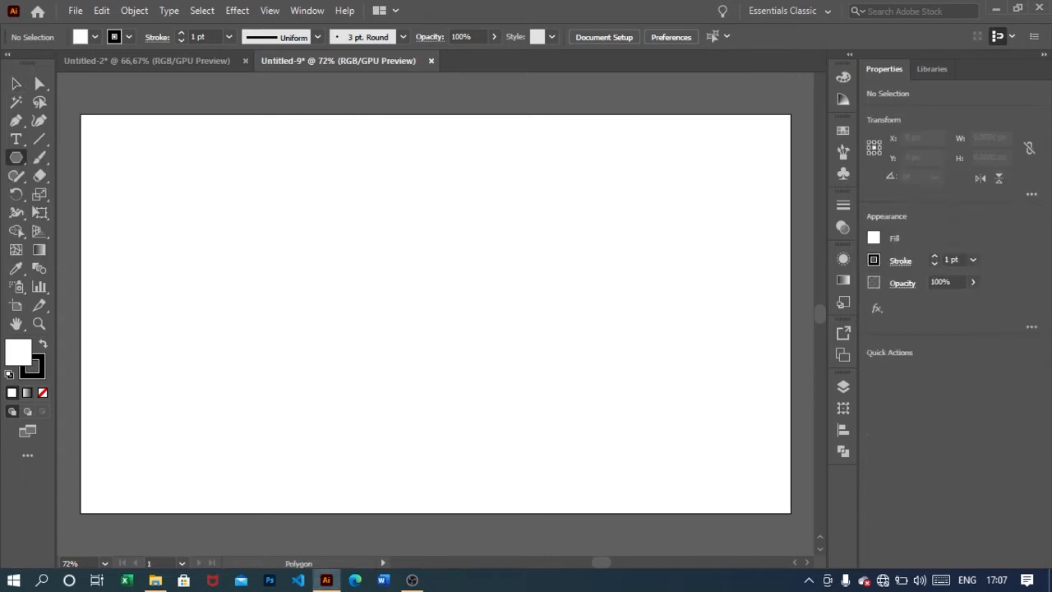
pyautogui.click(435, 295)
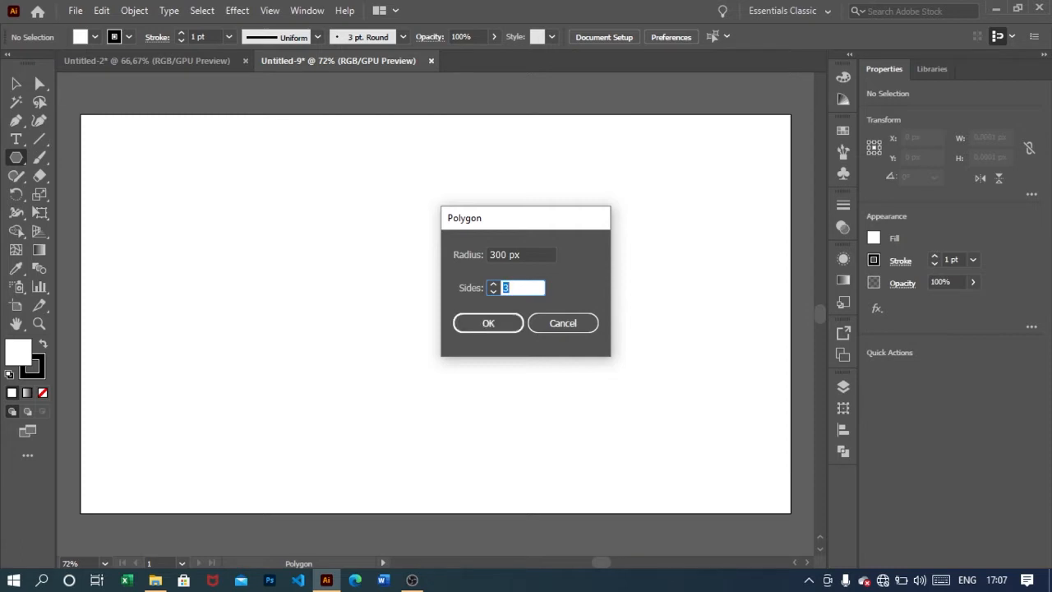
pyautogui.click(488, 323)
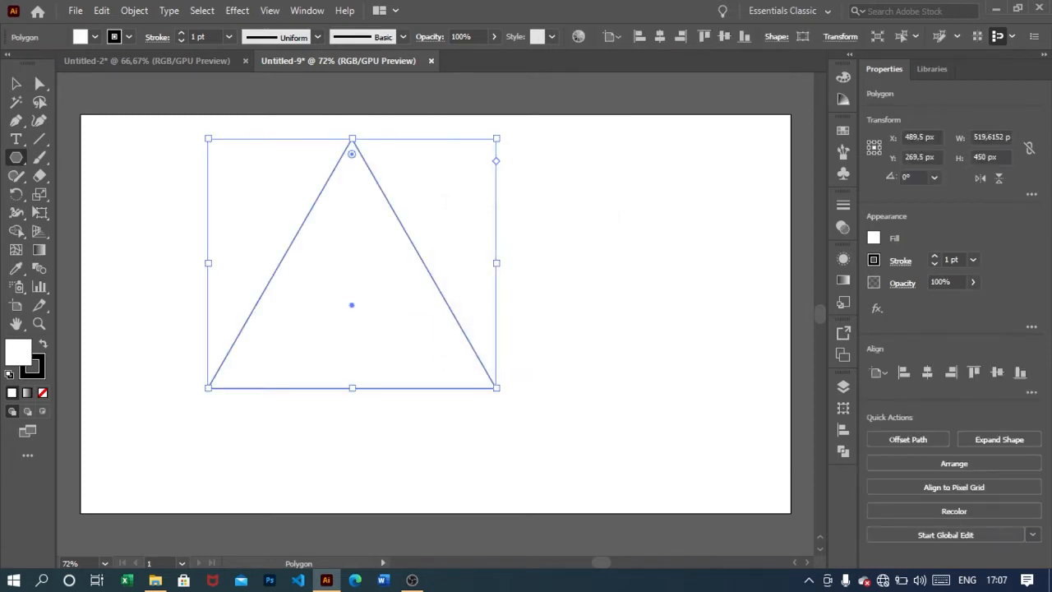
# Centre the triangle horizontally and vertically on the artboard.
pyautogui.click(15, 83)
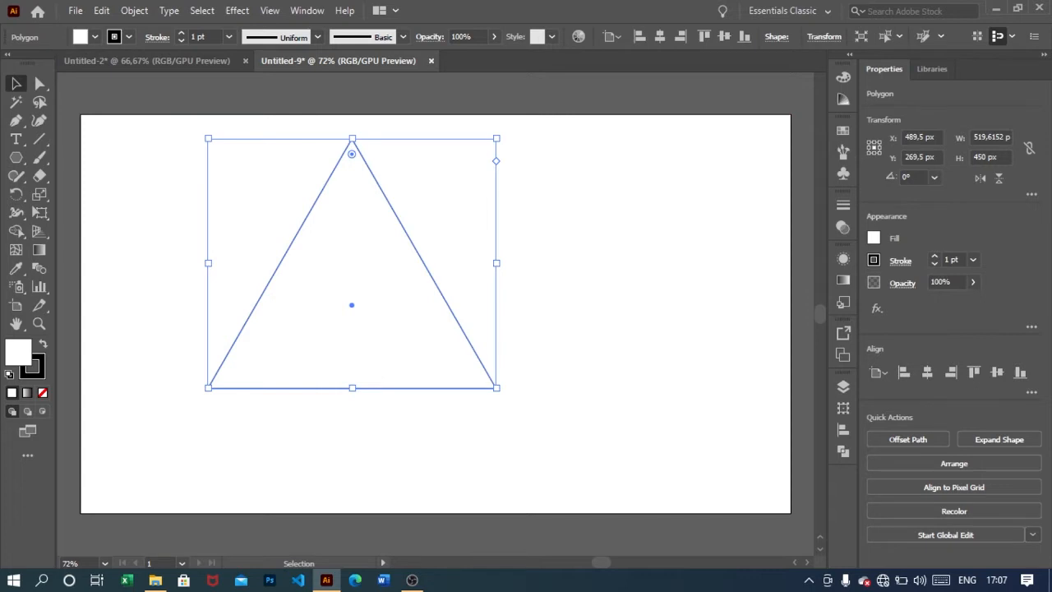
pyautogui.click(927, 371)
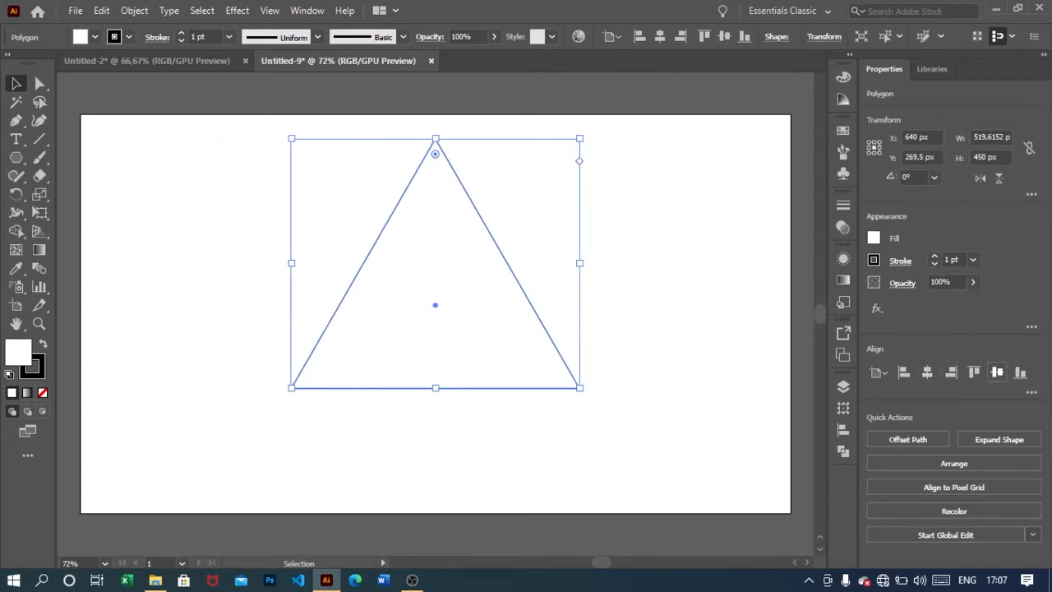
pyautogui.click(997, 371)
pyautogui.click(567, 481)
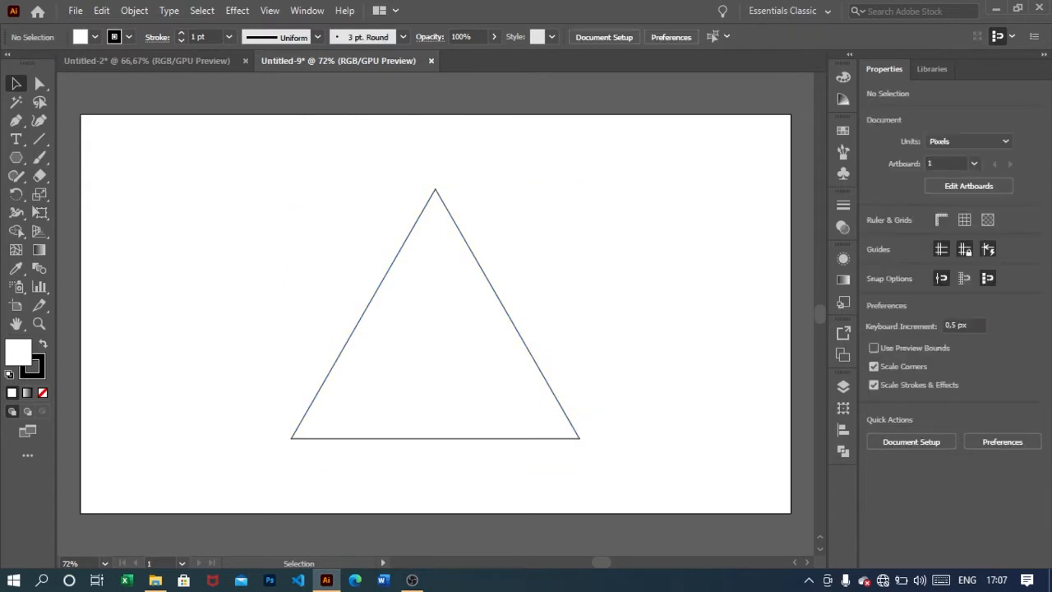
# Rotate the triangle by 180° so it points downward.
pyautogui.moveTo(223, 202); pyautogui.dragTo(610, 475)
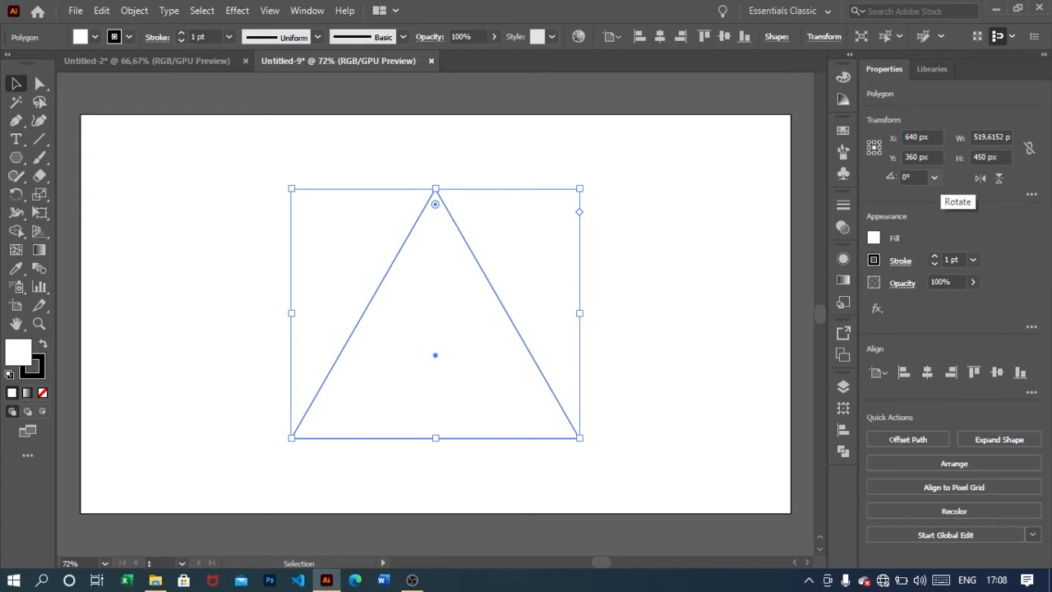
pyautogui.click(933, 177)
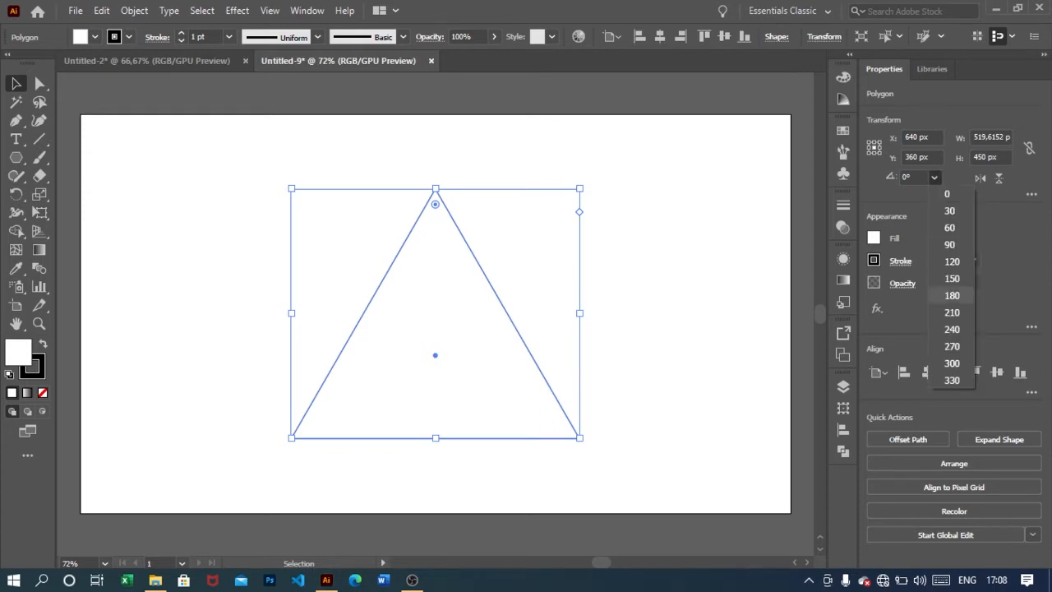
pyautogui.click(951, 295)
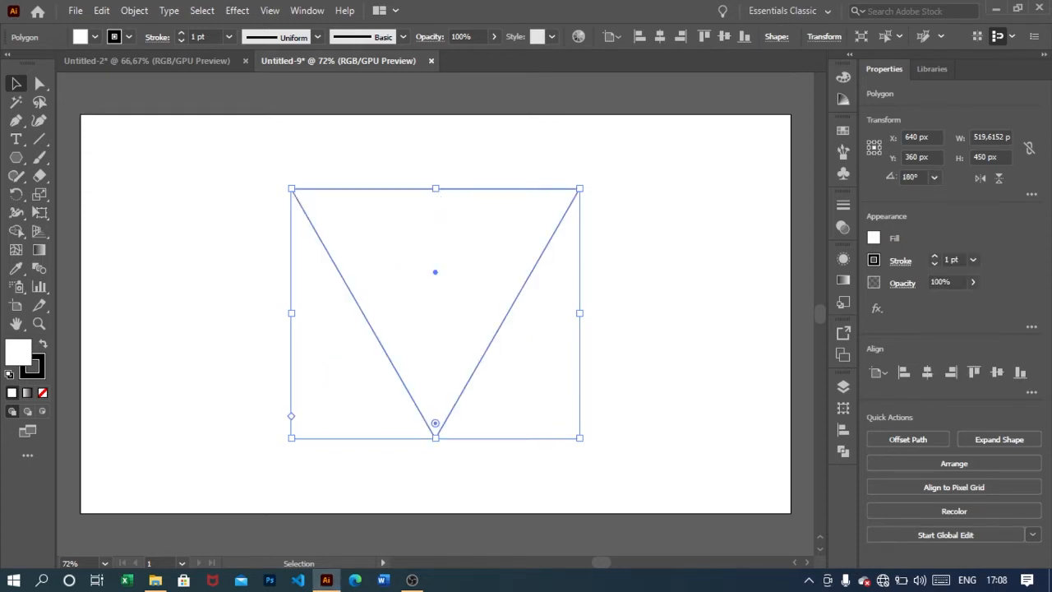
pyautogui.hotkey('ctrl', 'shift', 'a')
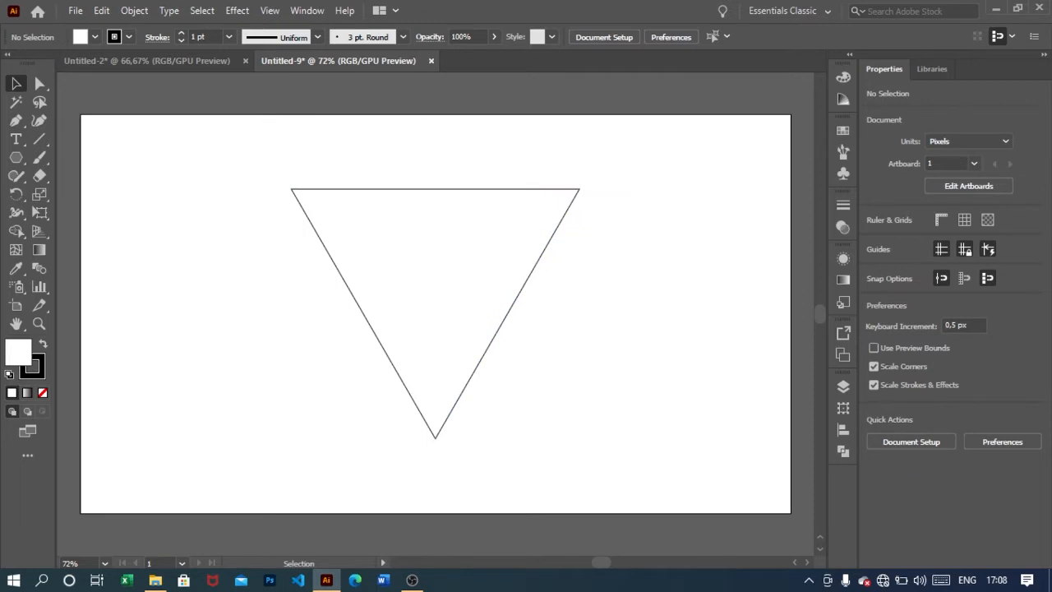
# Remove the fill from the triangle, leaving only its black outline.
pyautogui.moveTo(348, 254); pyautogui.dragTo(682, 321)
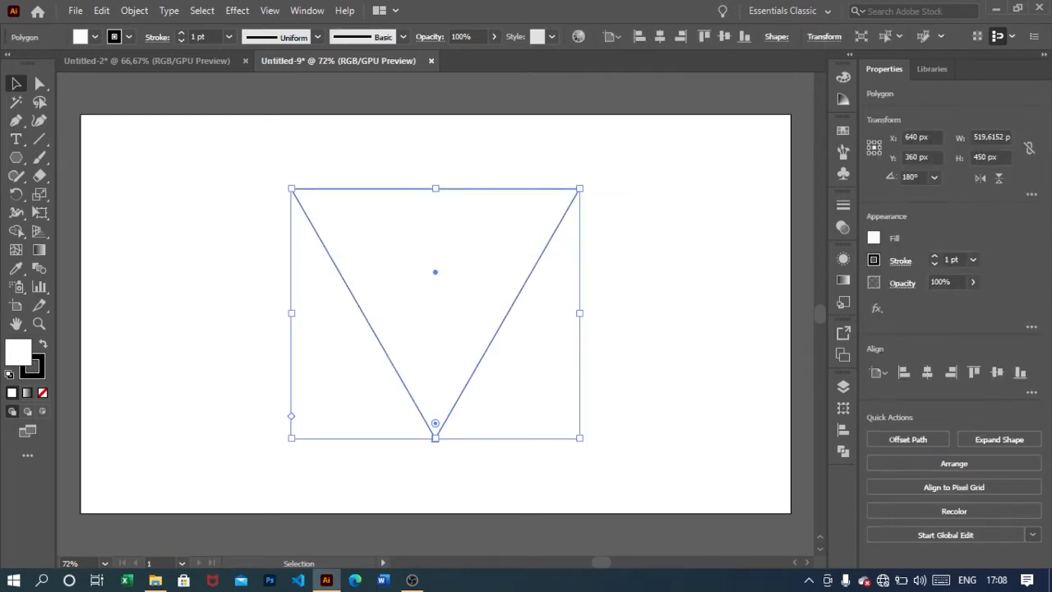
pyautogui.press('/')
pyautogui.hotkey('ctrl', 'shift', 'a')
pyautogui.moveTo(211, 134); pyautogui.dragTo(570, 421)
pyautogui.hotkey('ctrl', 'shift', 'a')
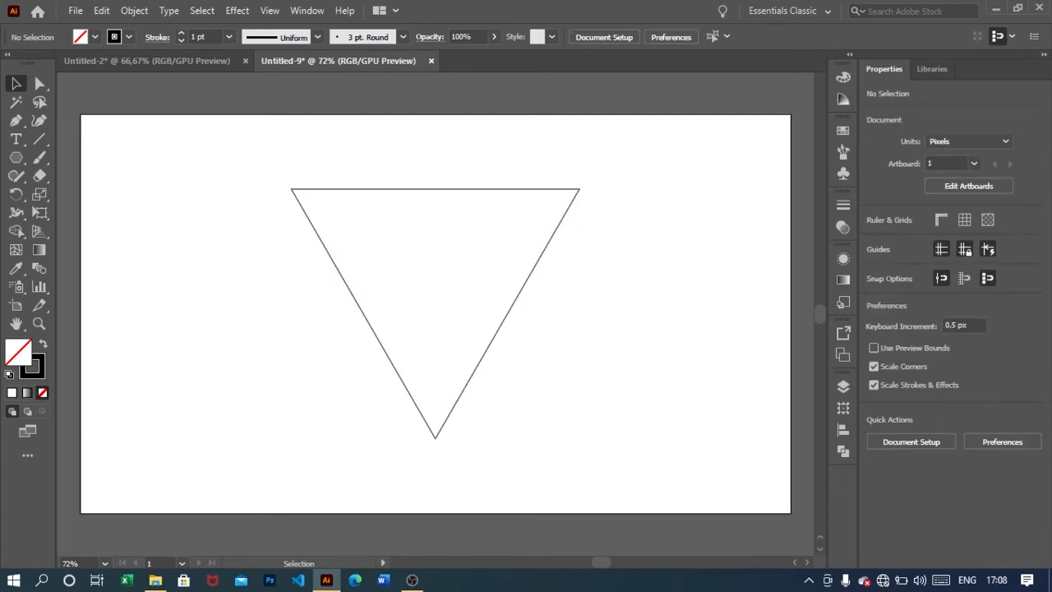
# Show the rulers and place a vertical guide at about 300 px, beside the triangle.
pyautogui.rightClick(187, 233)
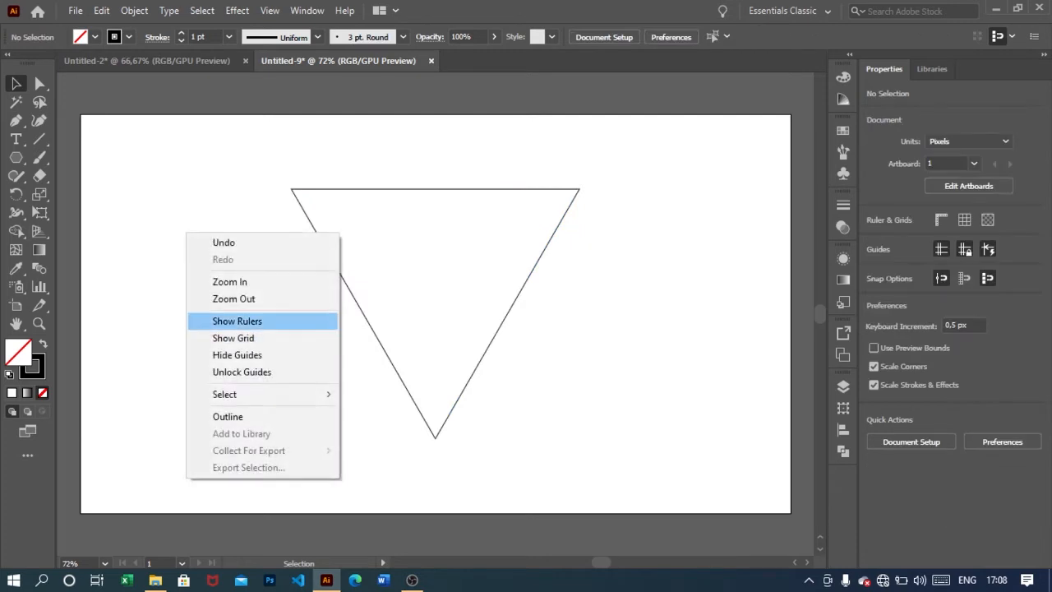
pyautogui.click(222, 321)
pyautogui.moveTo(59, 312); pyautogui.dragTo(251, 313)
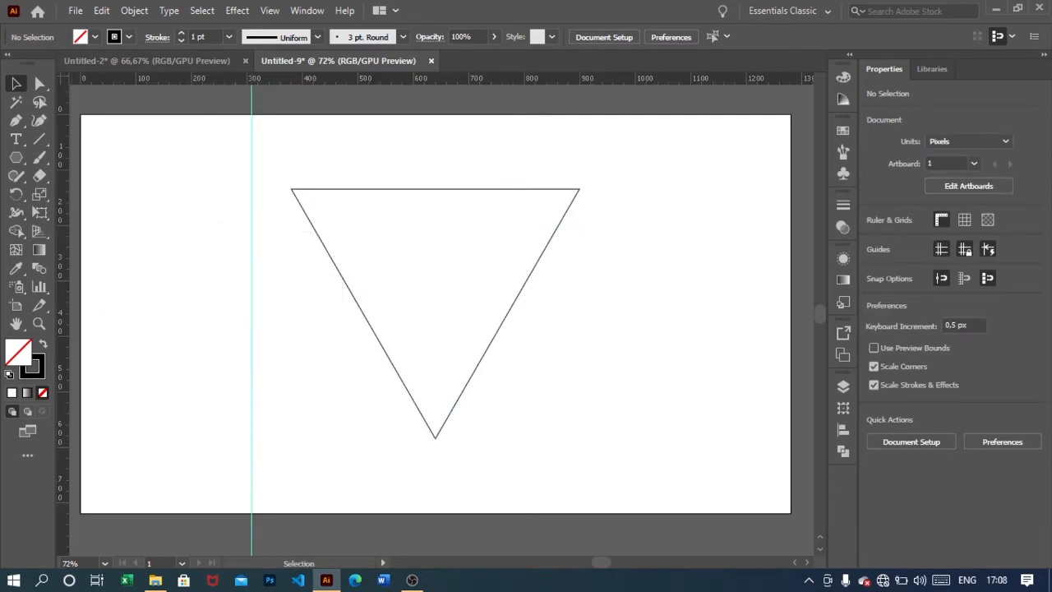
# Unlock the guides and centre the vertical guide horizontally and vertically on the artboard.
pyautogui.rightClick(155, 262)
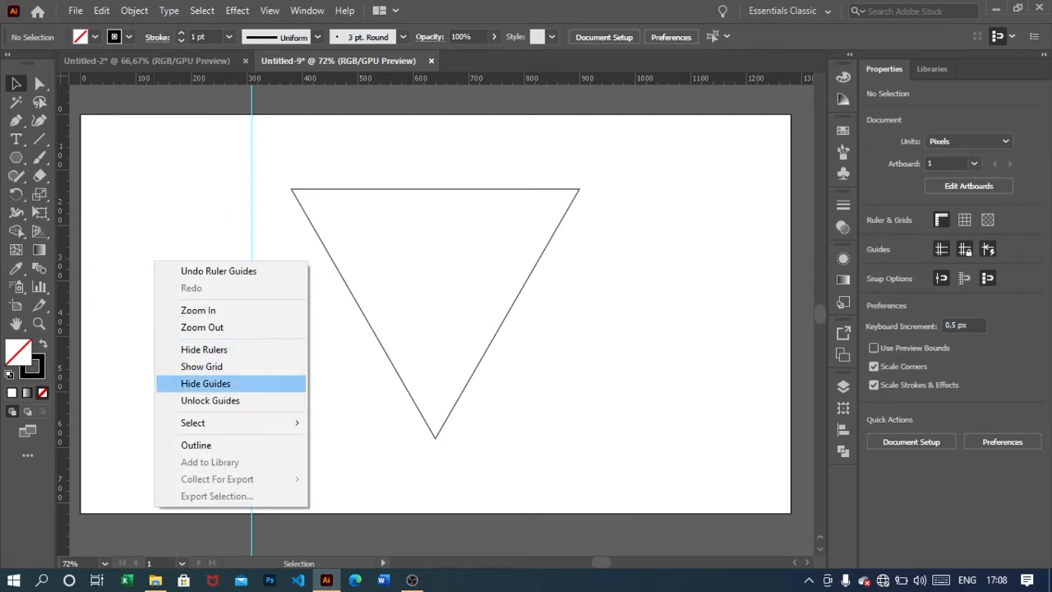
pyautogui.click(210, 400)
pyautogui.click(251, 386)
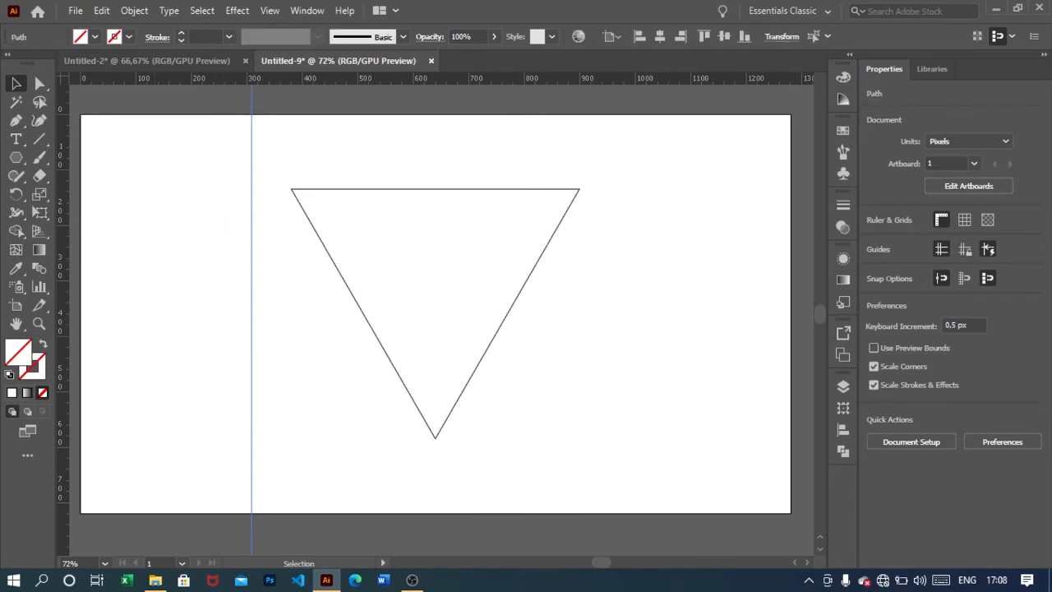
pyautogui.click(927, 372)
pyautogui.click(997, 372)
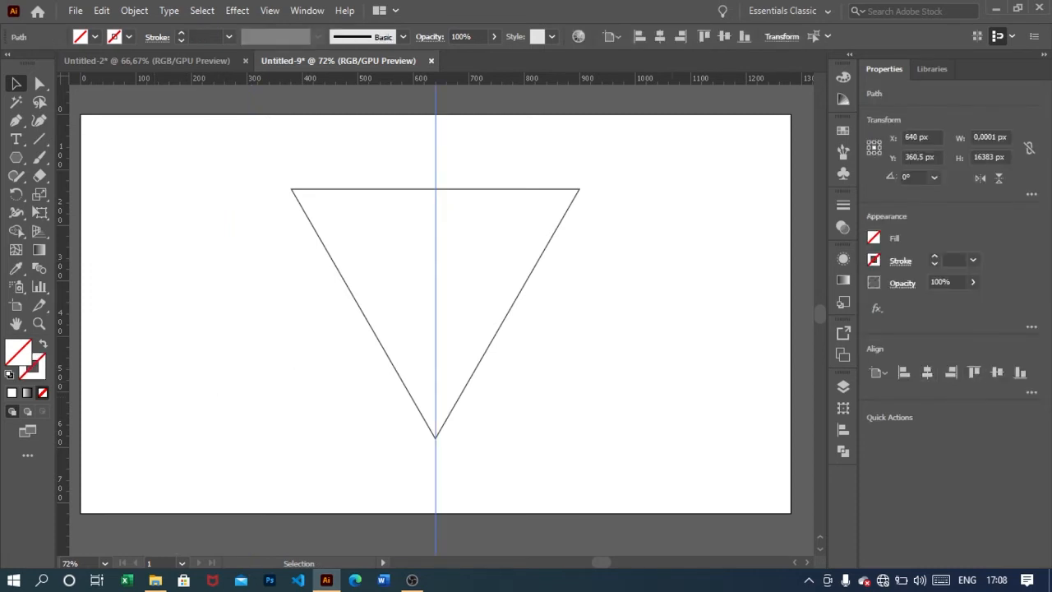
# Deselect the centred vertical guide and lock the guides.
pyautogui.click(657, 370)
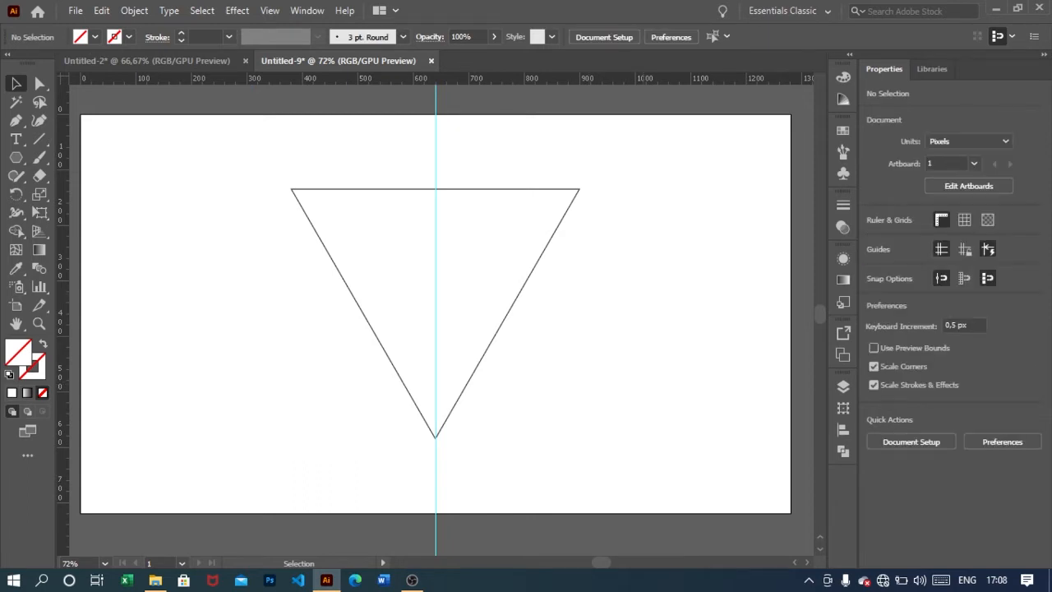
pyautogui.rightClick(635, 277)
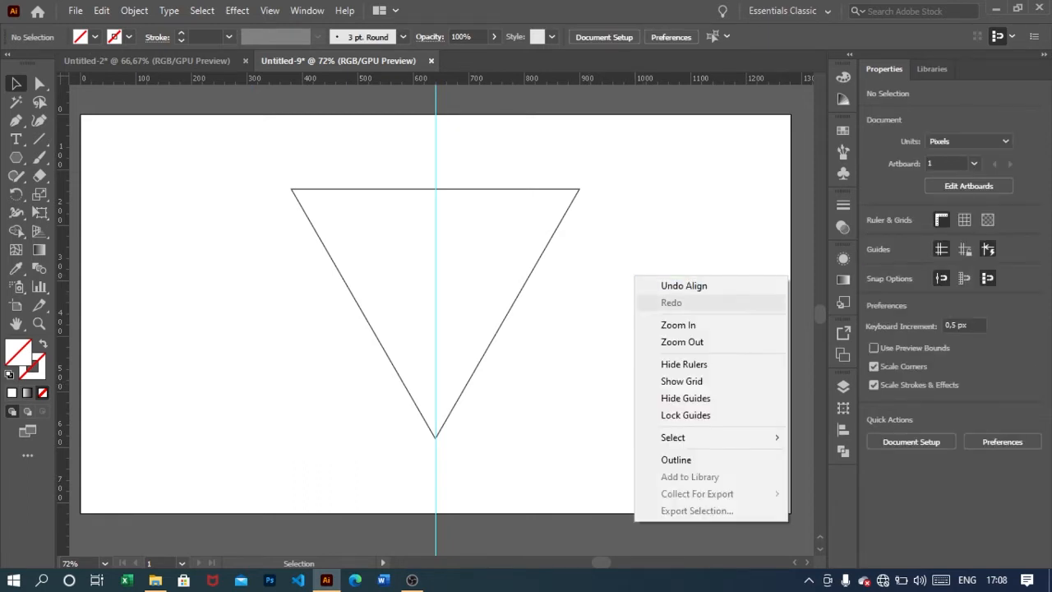
pyautogui.click(686, 415)
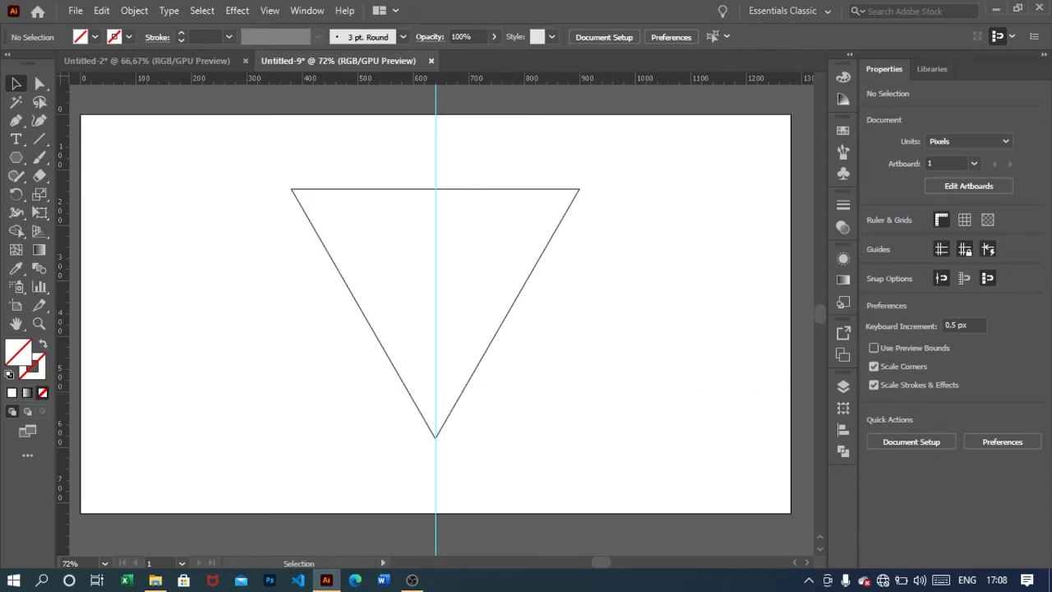
# Apply an envelope distort warp to the triangle with the Arc style, horizontal, -17% bend and 0% distortion.
pyautogui.moveTo(241, 169); pyautogui.dragTo(408, 290)
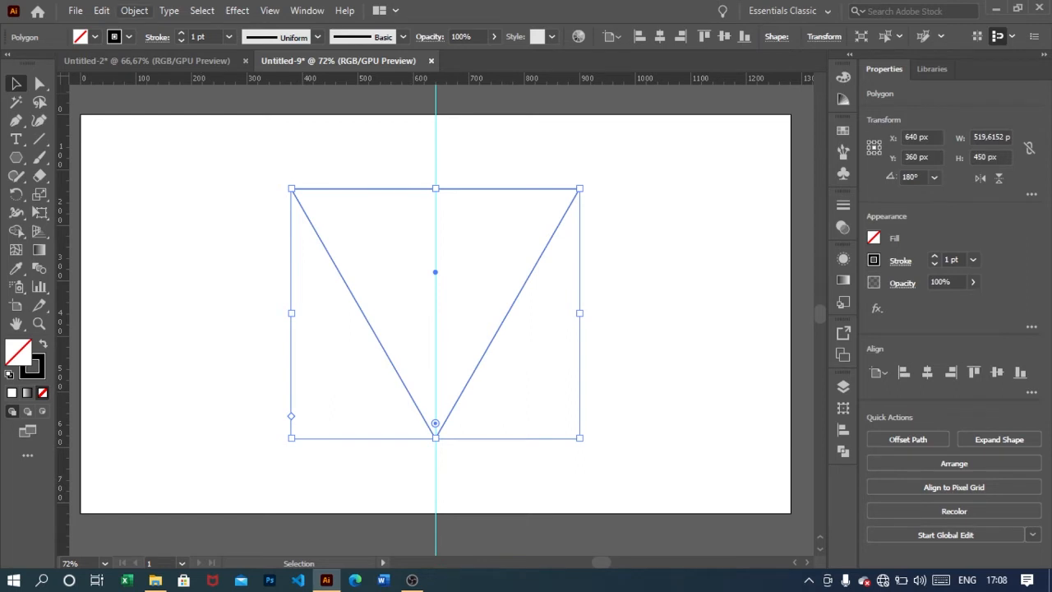
pyautogui.click(134, 10)
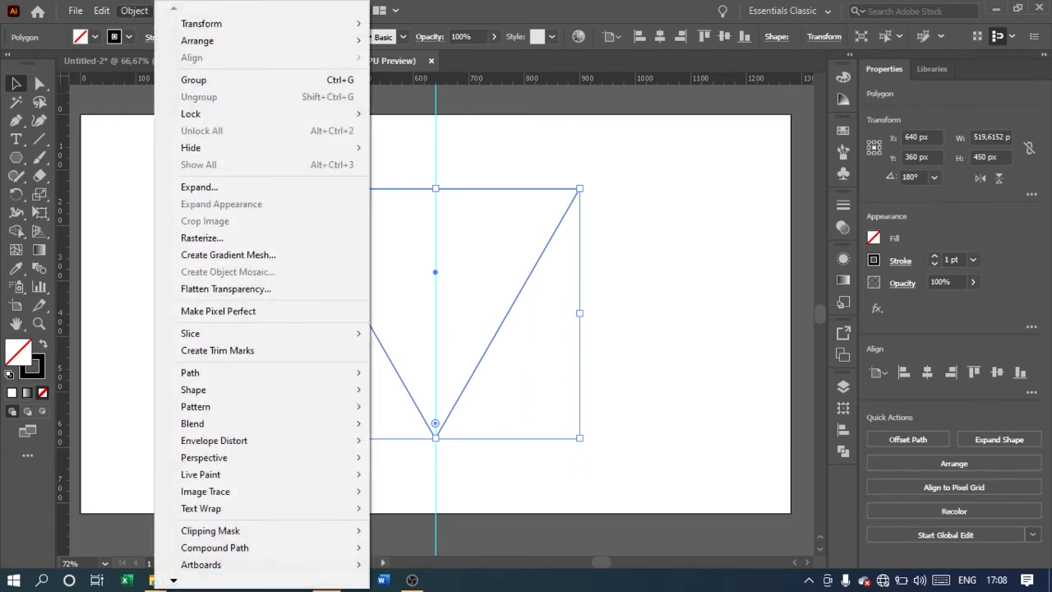
pyautogui.moveTo(214, 440)
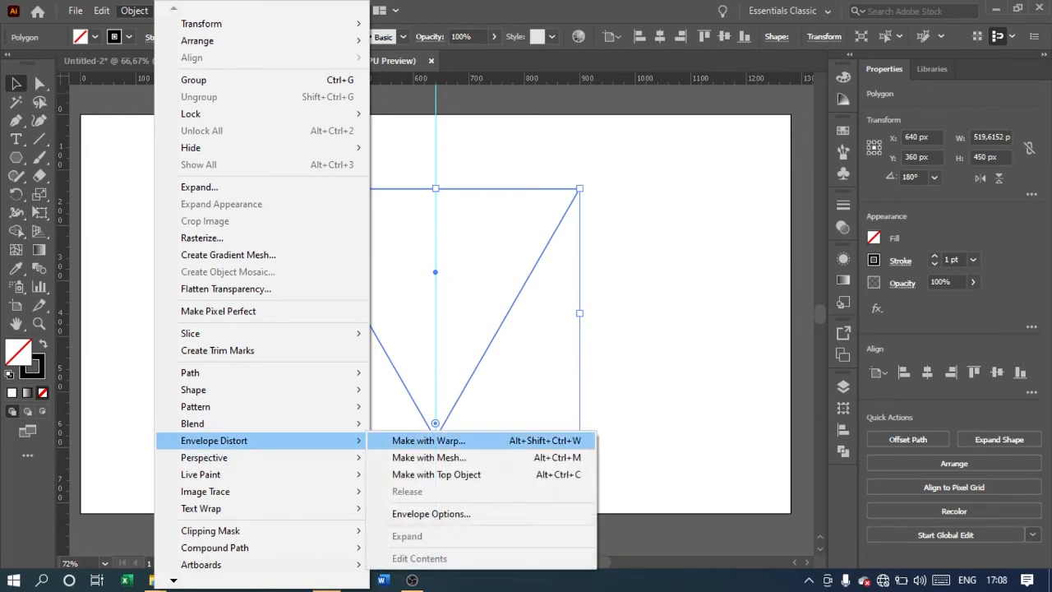
pyautogui.click(428, 441)
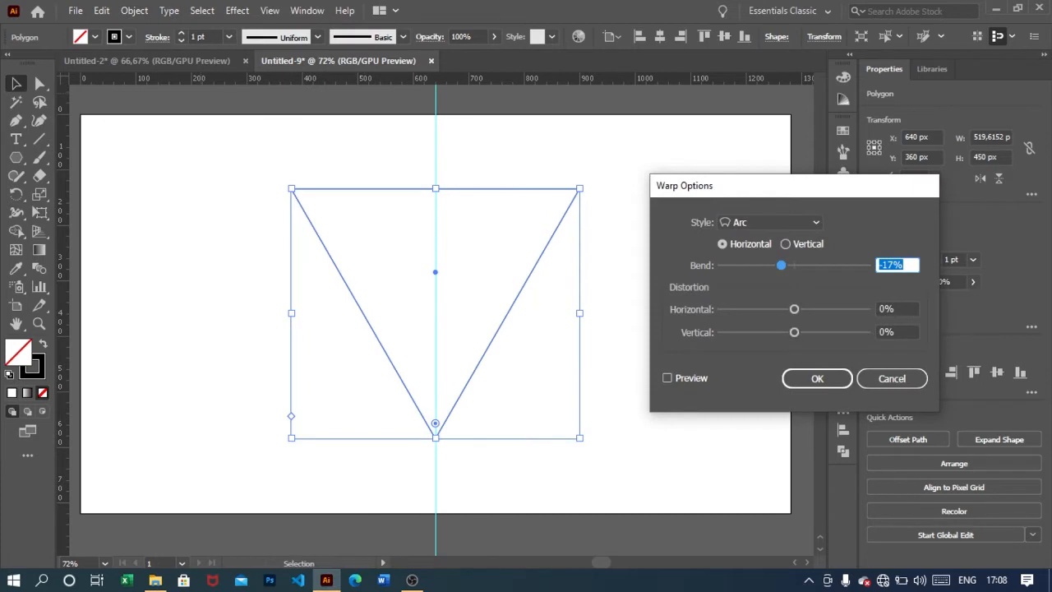
pyautogui.moveTo(825, 188); pyautogui.dragTo(811, 205)
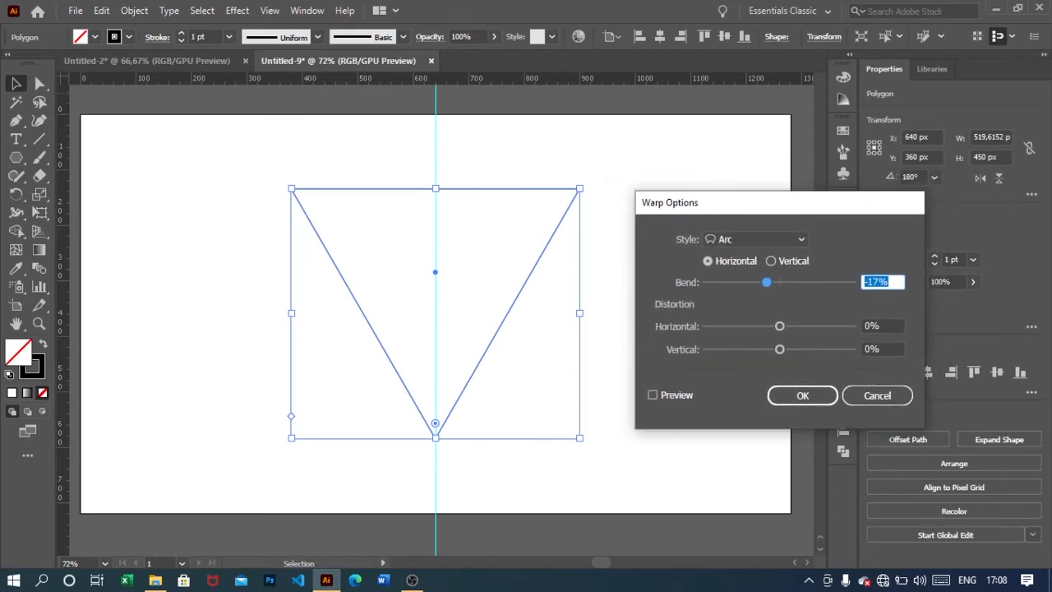
pyautogui.click(756, 239)
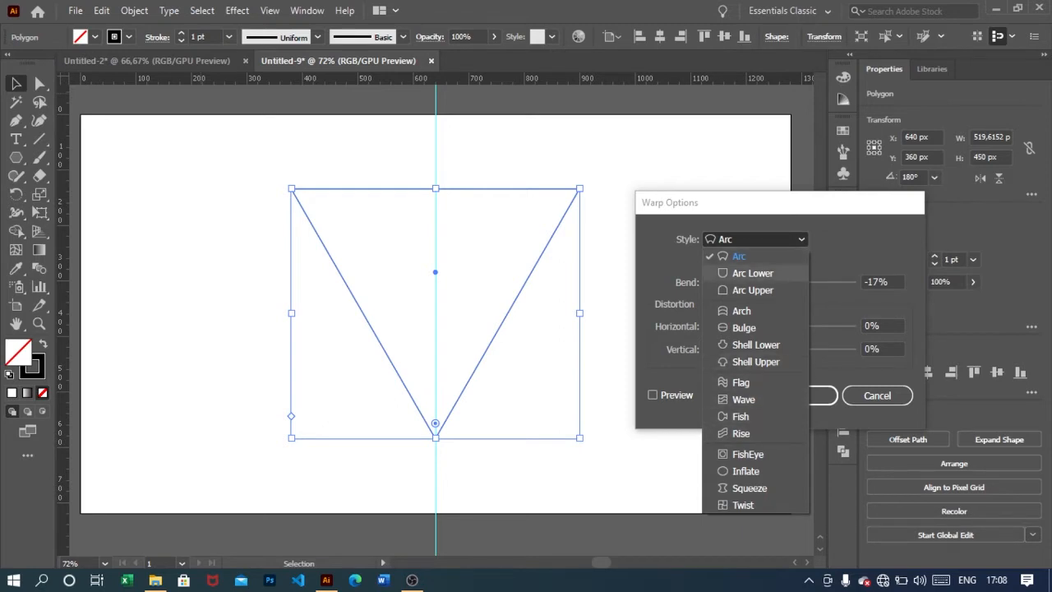
pyautogui.click(739, 256)
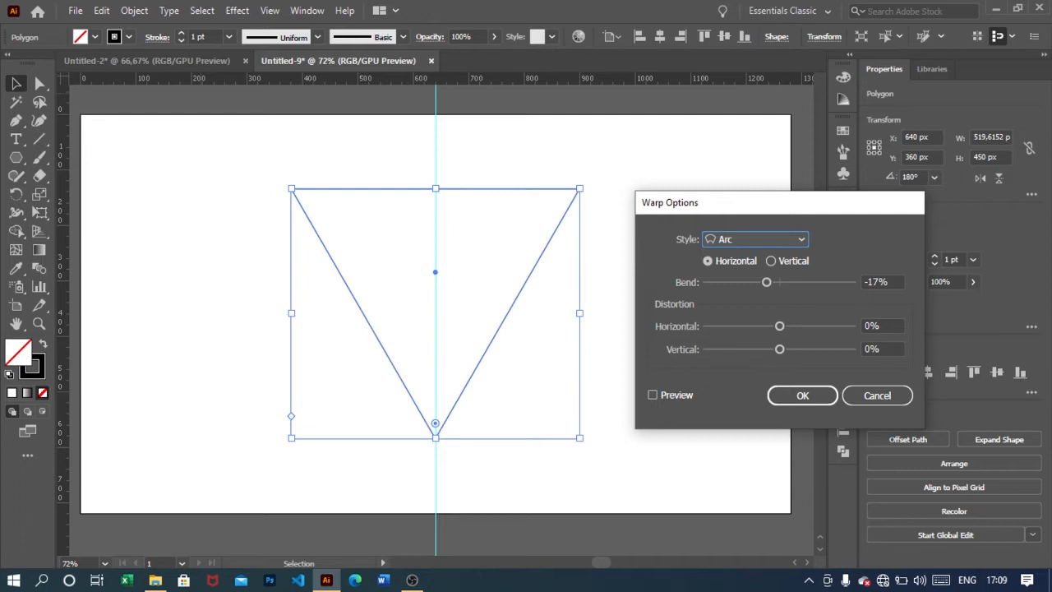
pyautogui.click(653, 394)
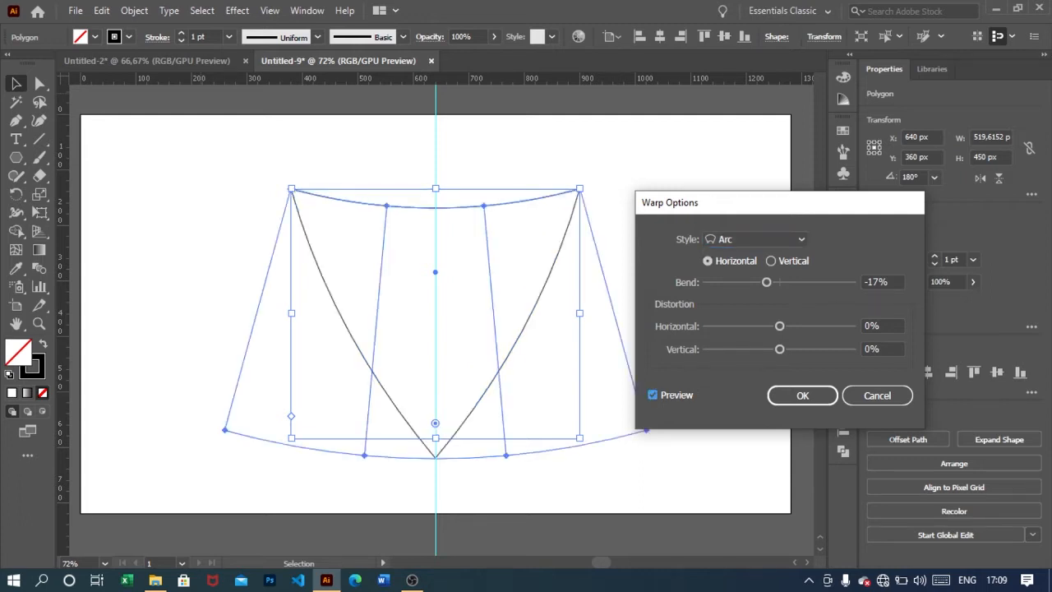
pyautogui.moveTo(744, 203); pyautogui.dragTo(820, 173)
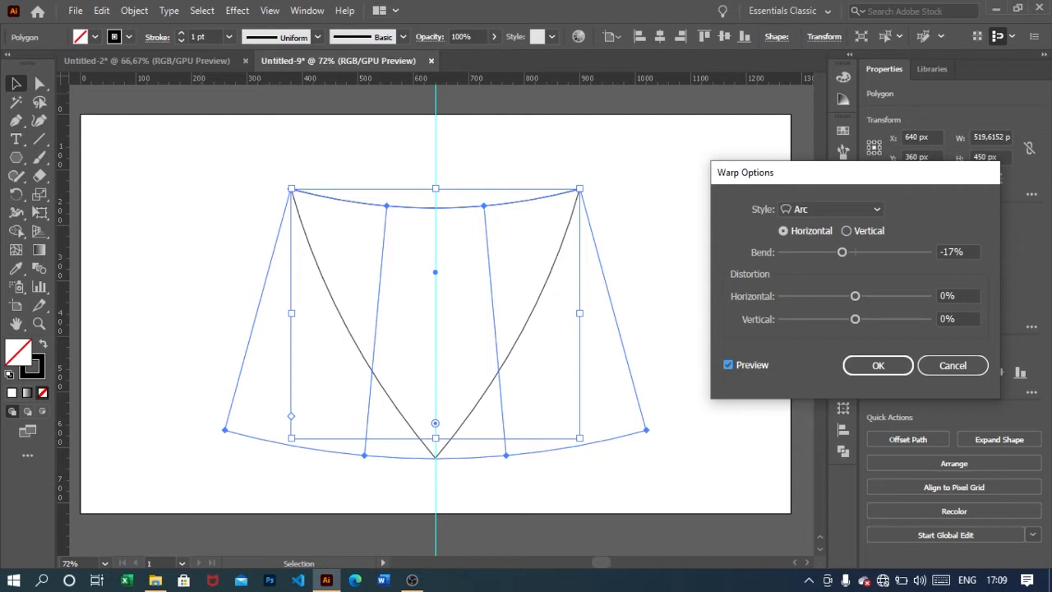
pyautogui.click(877, 365)
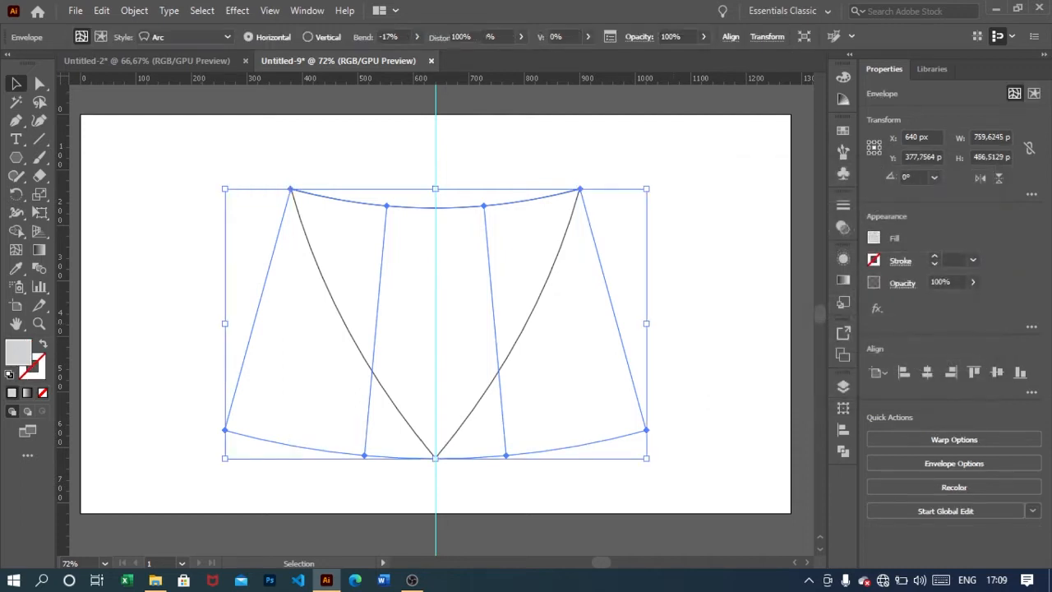
# Expand the warped triangle's envelope with Object and Fill enabled, converting it into editable paths.
pyautogui.click(713, 345)
pyautogui.moveTo(704, 323); pyautogui.dragTo(477, 264)
pyautogui.click(134, 10)
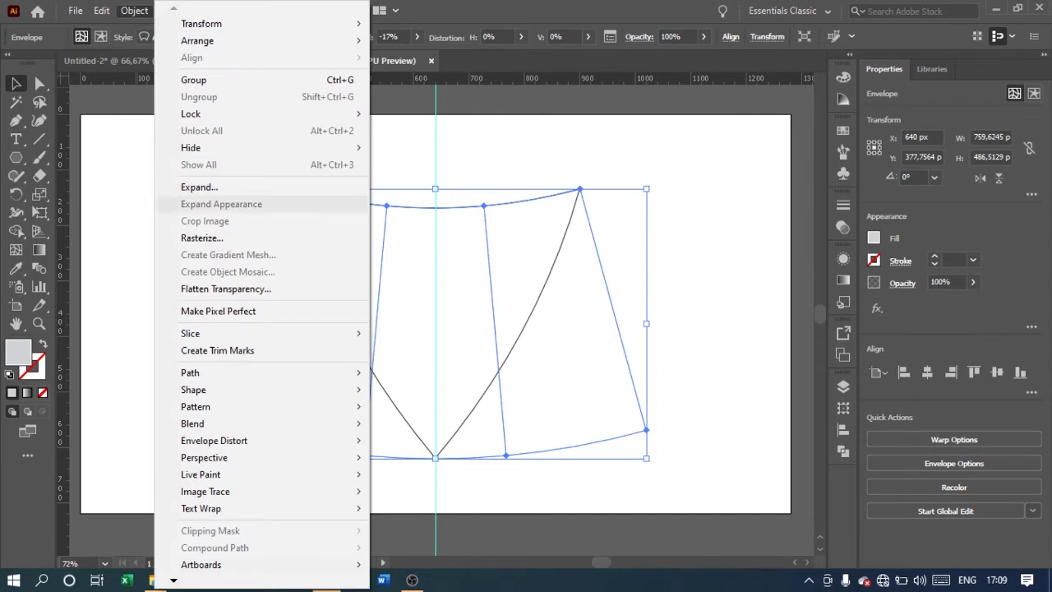
pyautogui.click(199, 187)
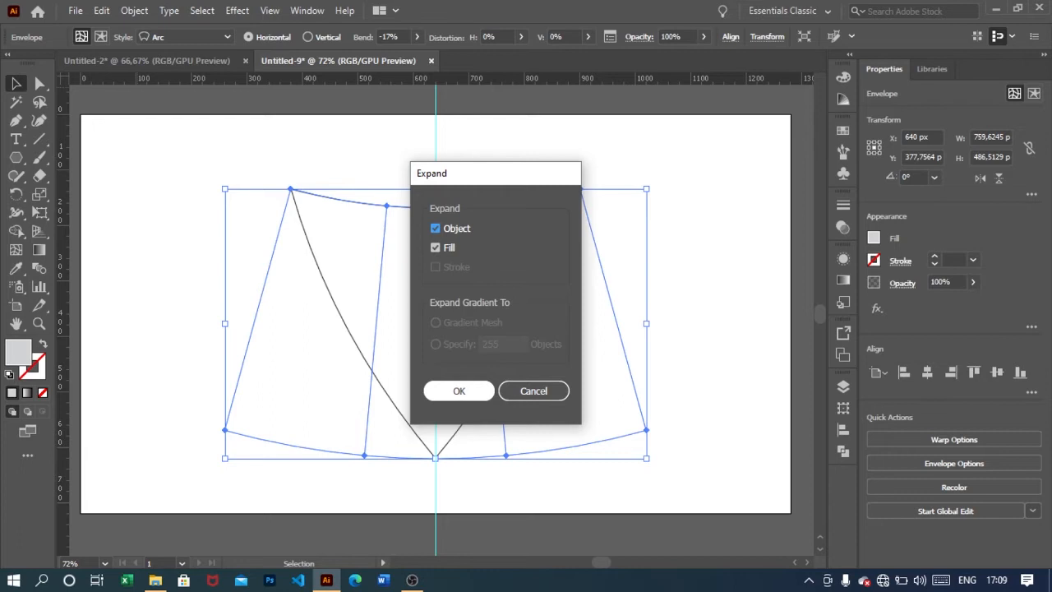
pyautogui.click(459, 390)
pyautogui.hotkey('ctrl', 'shift', 'a')
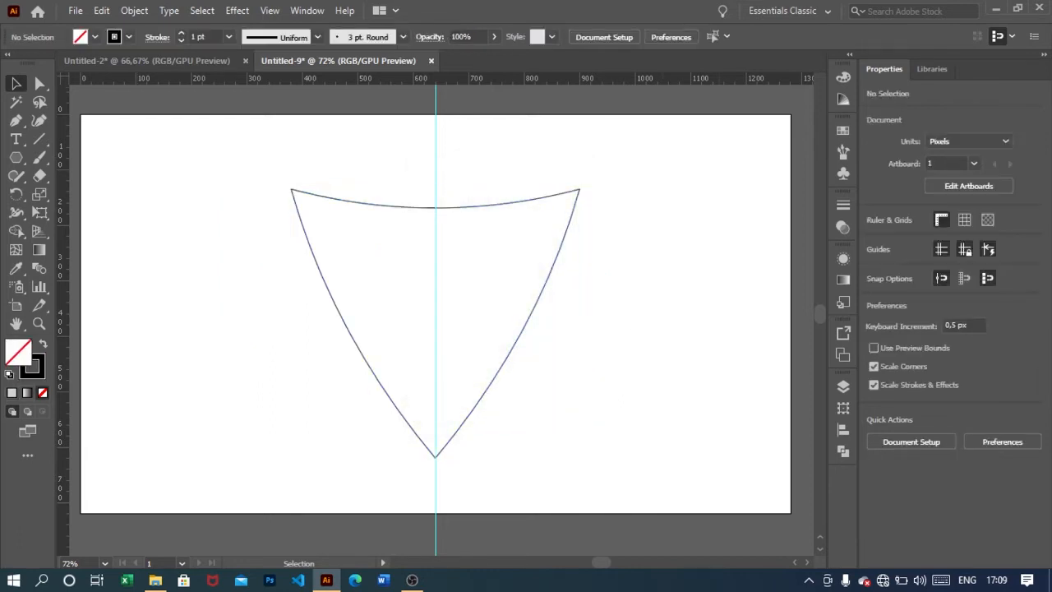
pyautogui.moveTo(588, 324); pyautogui.dragTo(484, 261)
pyautogui.hotkey('ctrl', 'shift', 'a')
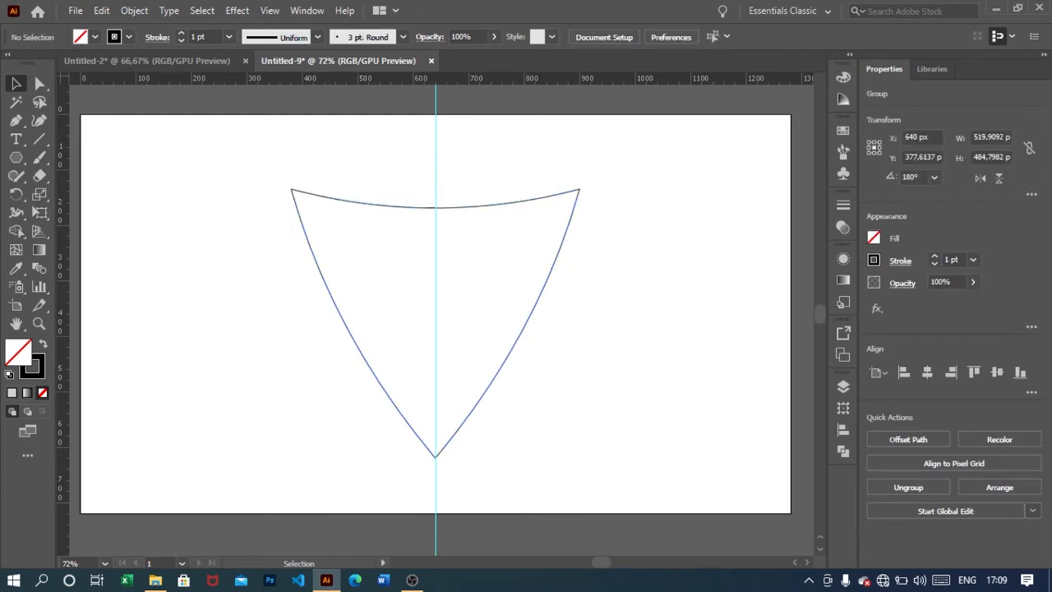
# Bend the shape's upper edge upward from its midpoint on the guide into a convex arc, editing the path directly.
pyautogui.scroll(4, 440, 318)
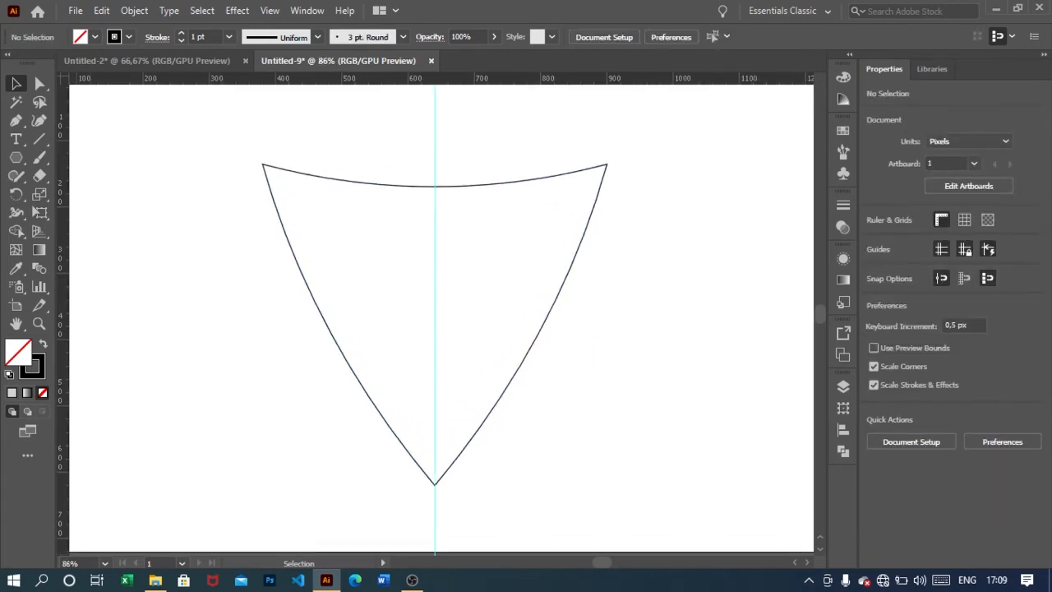
pyautogui.scroll(1, 439, 318)
pyautogui.scroll(1, 440, 318)
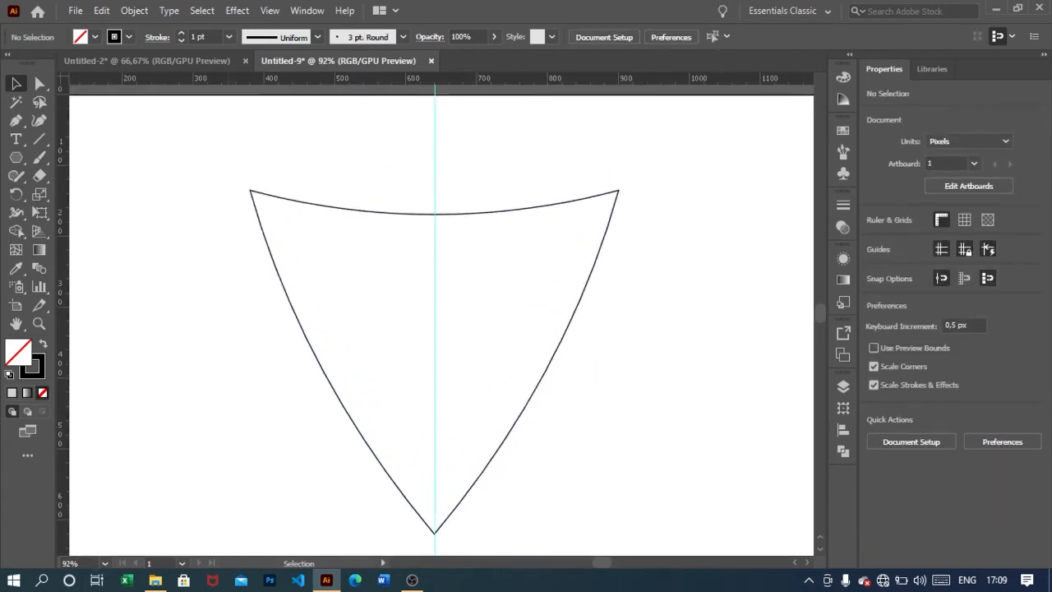
pyautogui.moveTo(279, 156); pyautogui.dragTo(247, 325)
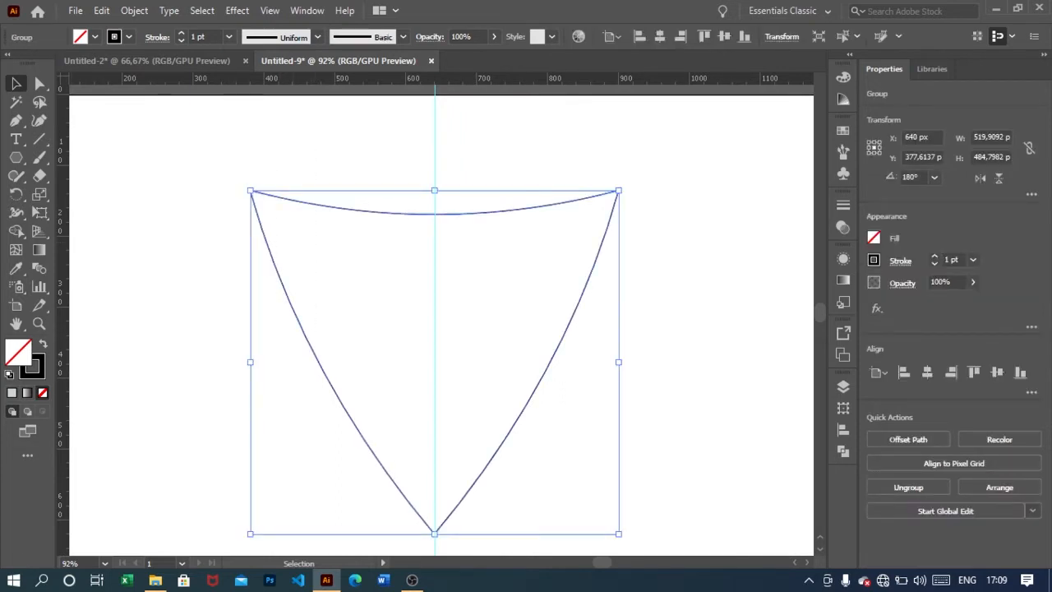
pyautogui.click(39, 83)
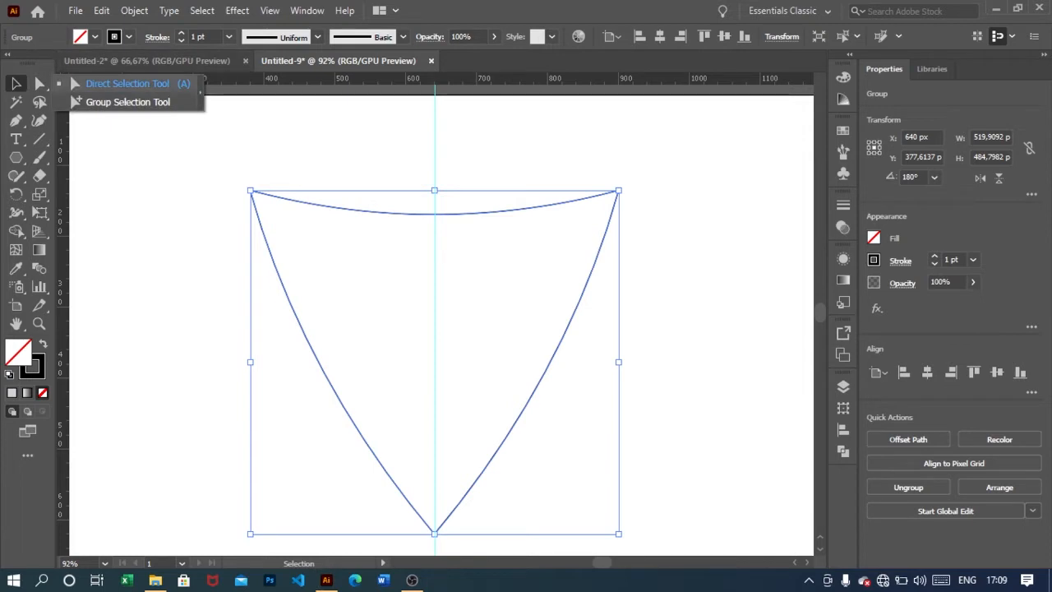
pyautogui.click(128, 83)
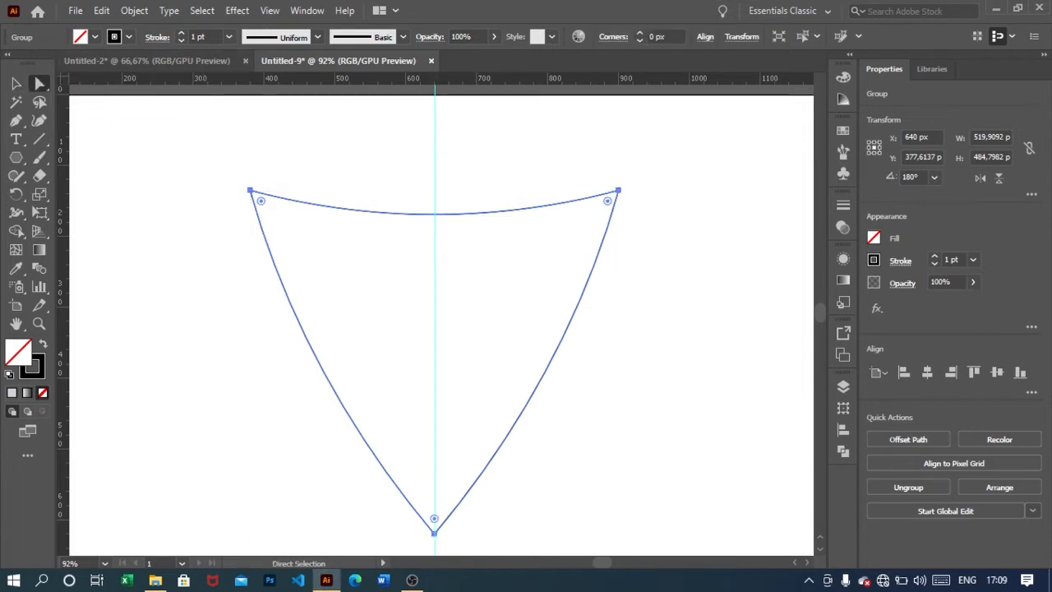
pyautogui.click(433, 217)
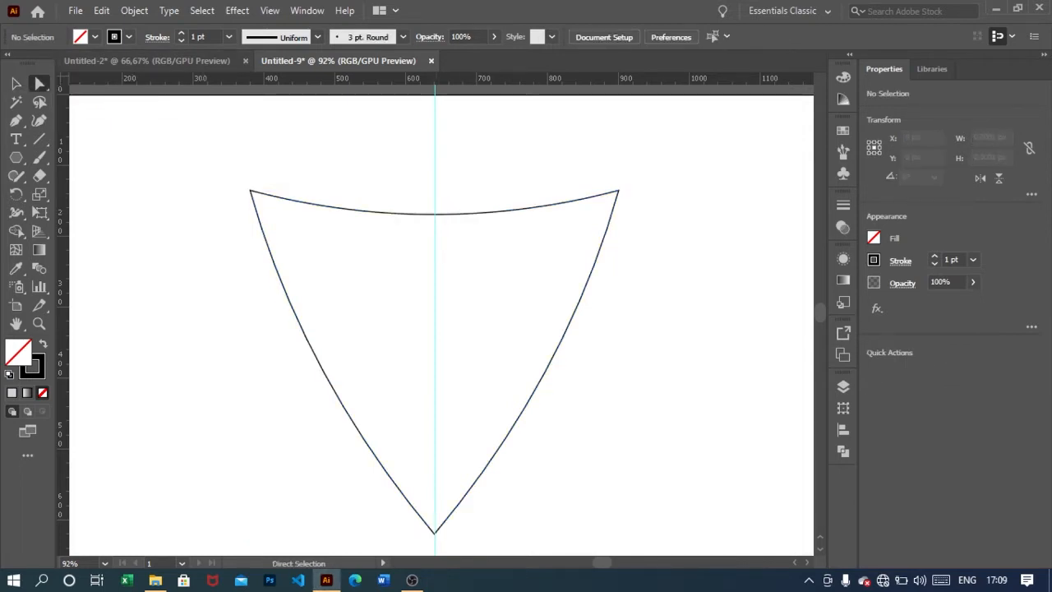
pyautogui.click(433, 214)
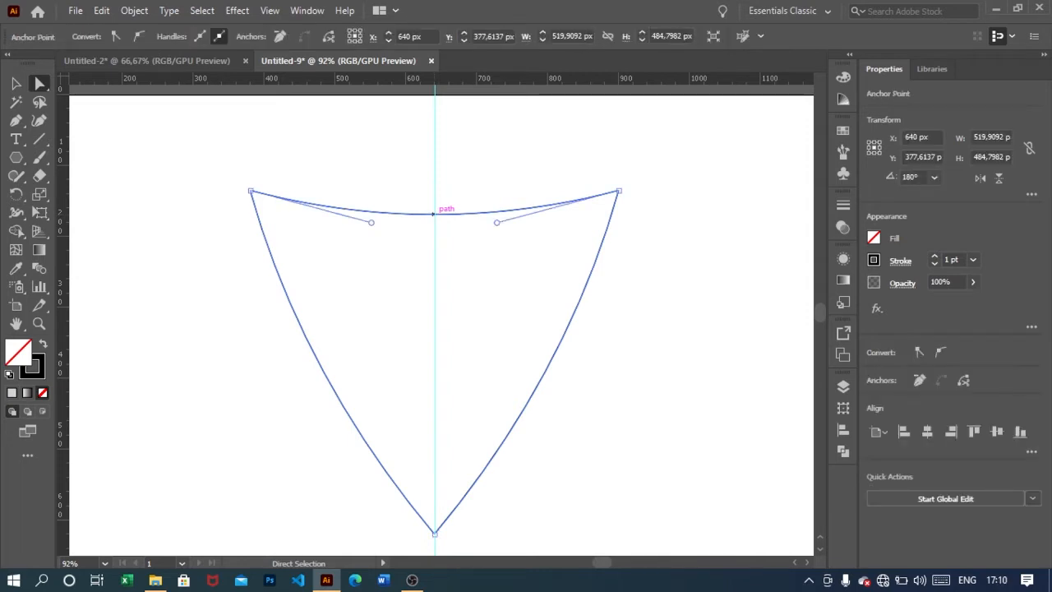
pyautogui.moveTo(433, 214); pyautogui.dragTo(435, 162)
pyautogui.hotkey('ctrl', 'shift', 'a')
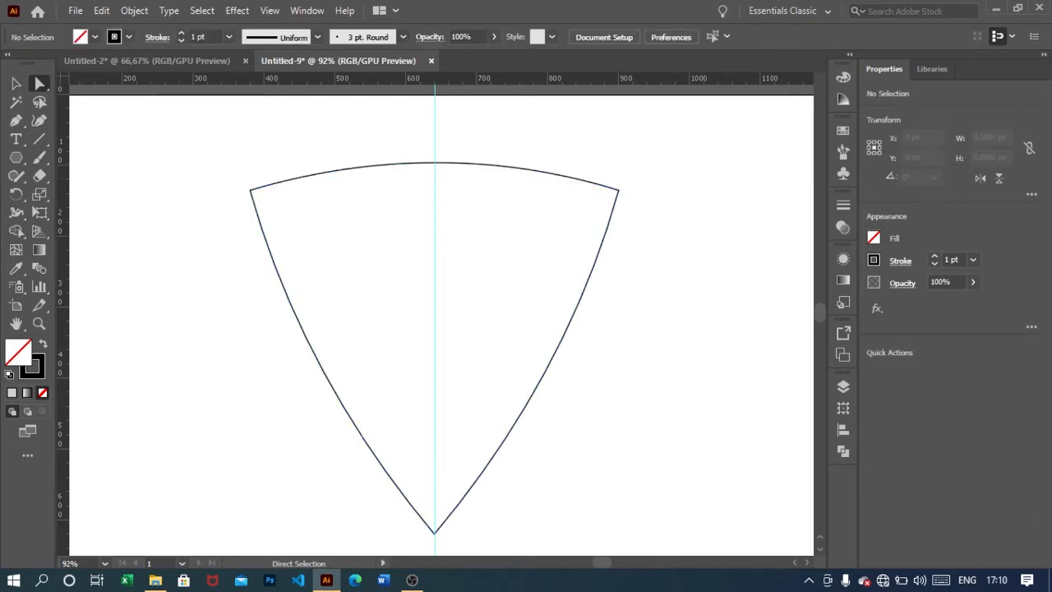
# Raise the upper arc slightly further at the guide, making the whole shape about 529 px high, and deselect it.
pyautogui.click(435, 162)
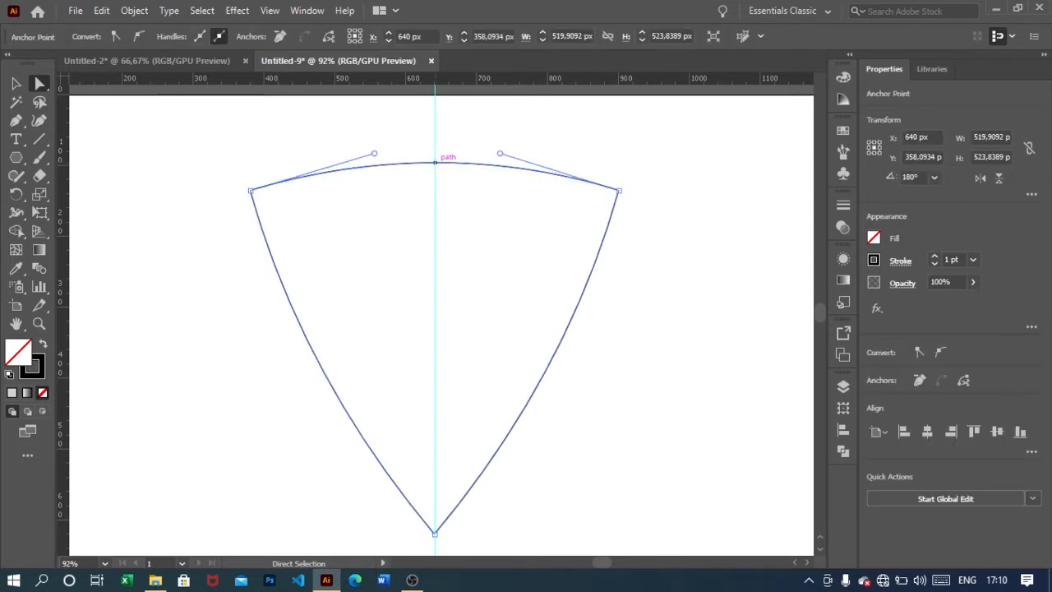
pyautogui.moveTo(434, 162); pyautogui.dragTo(435, 158)
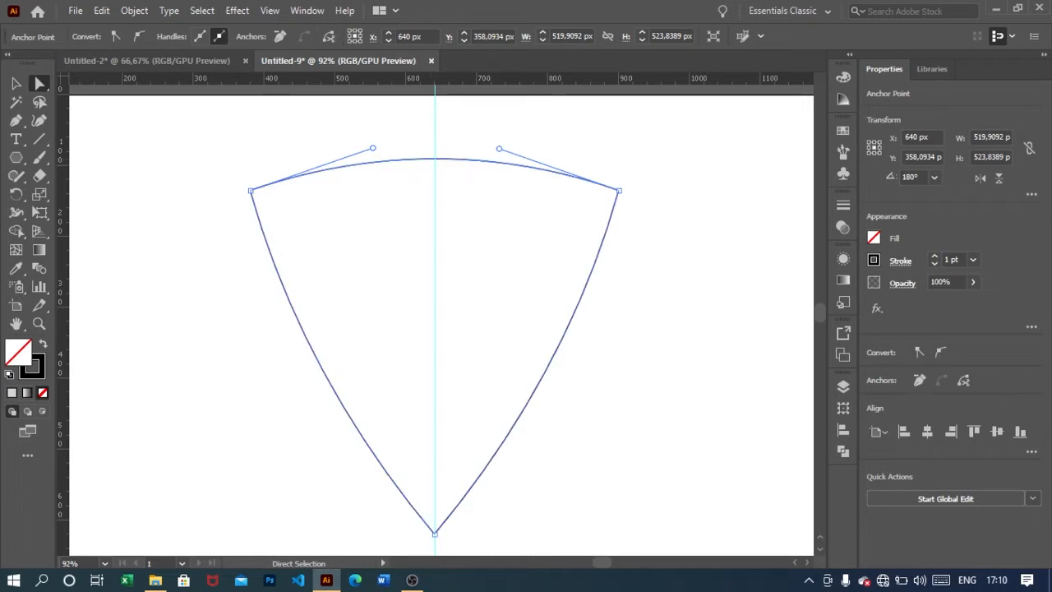
pyautogui.click(16, 84)
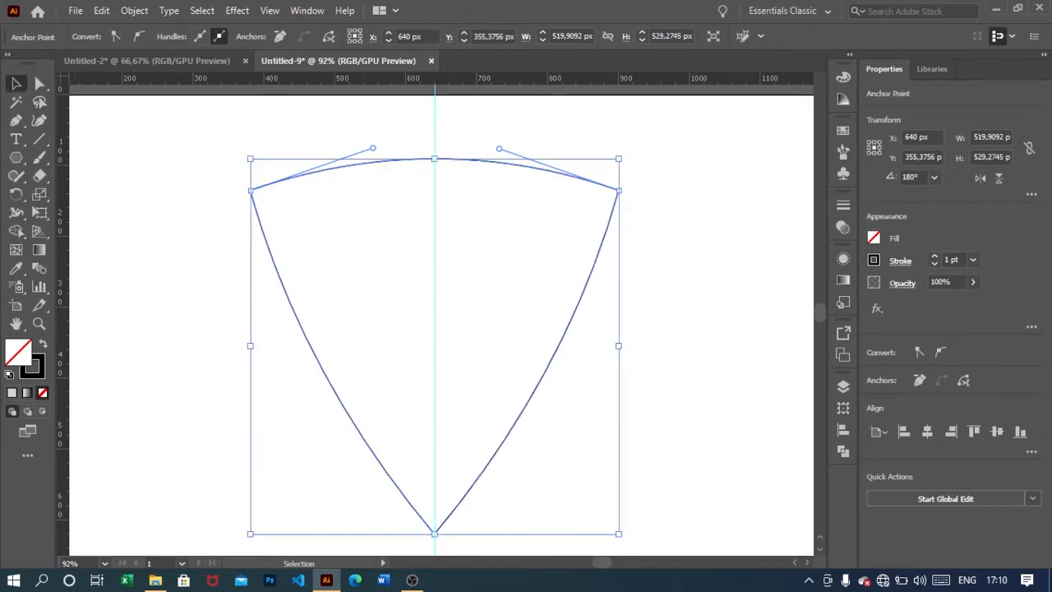
pyautogui.click(176, 240)
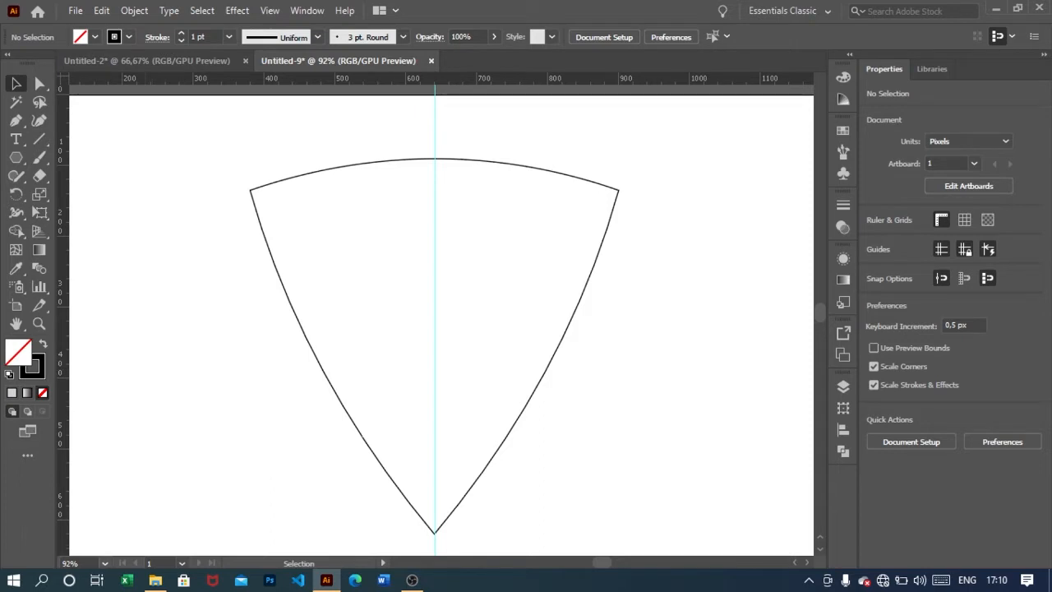
# Draw a tall, narrow rectangle about 59 px wide and 631 px high beside the shape, near the artboard's left edge.
pyautogui.click(104, 563)
pyautogui.click(142, 547)
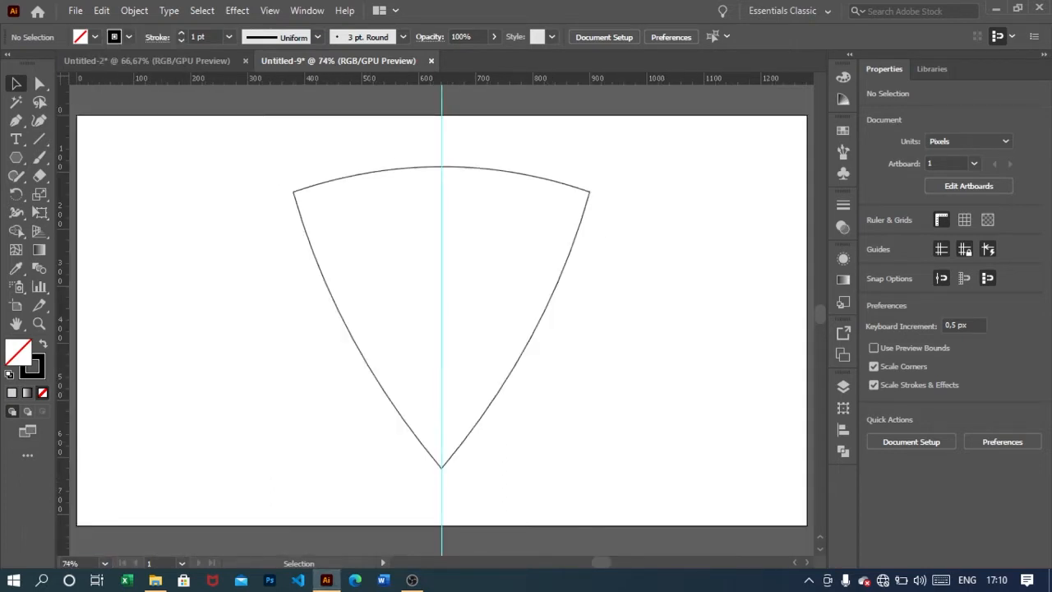
pyautogui.click(16, 157)
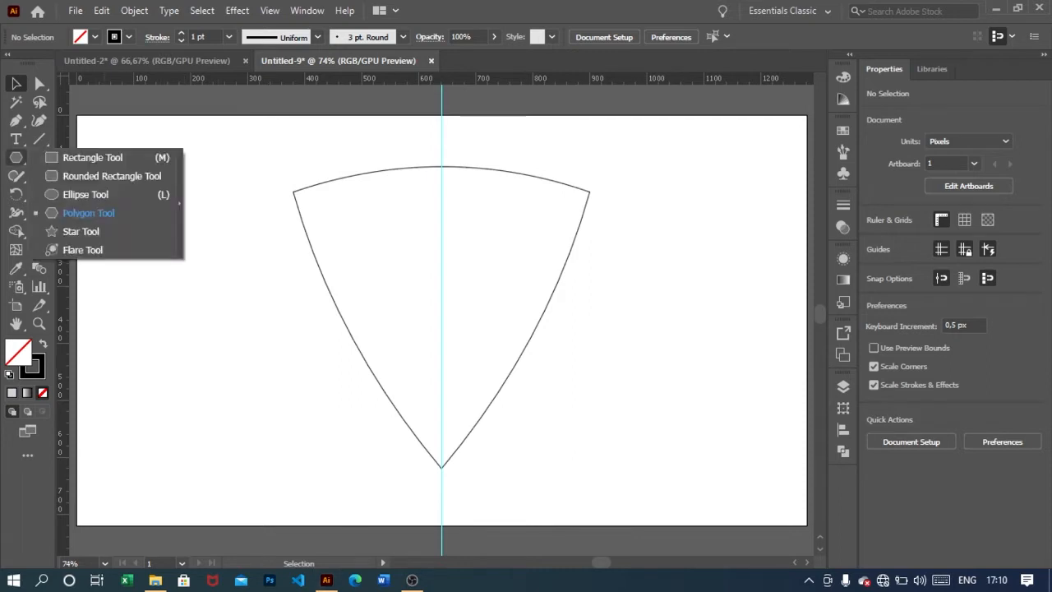
pyautogui.click(92, 157)
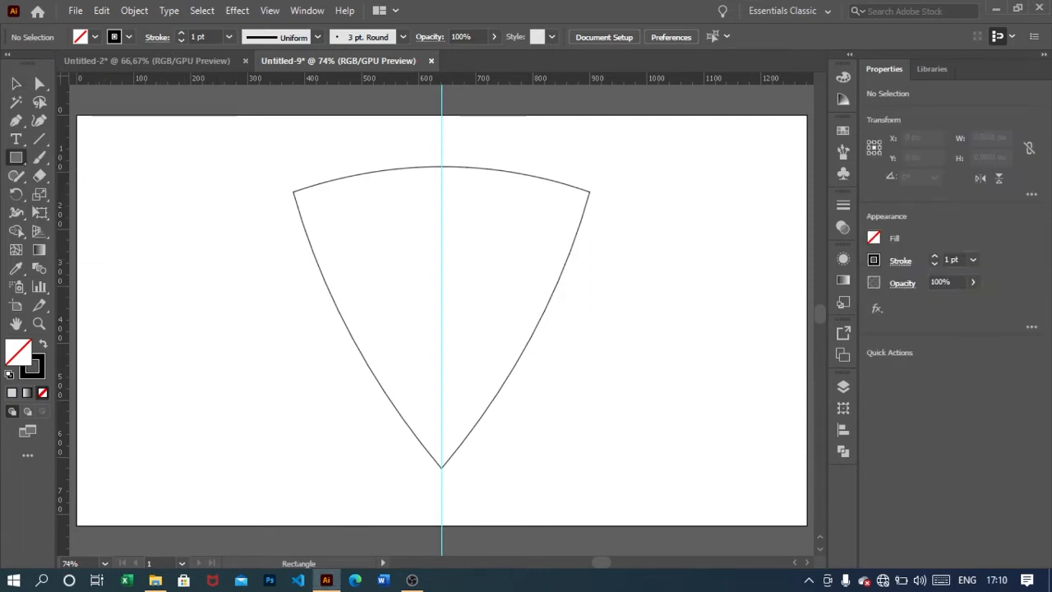
pyautogui.moveTo(141, 148); pyautogui.dragTo(175, 507)
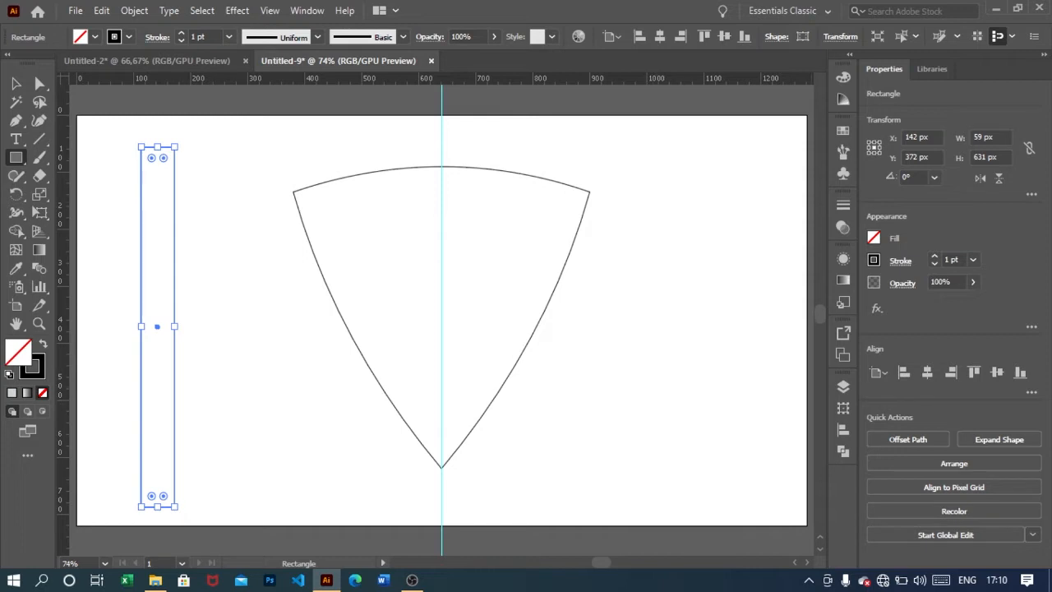
# Set the rectangle's width to 50 px and extend its upper edge to a height of about 661 px.
pyautogui.click(984, 137)
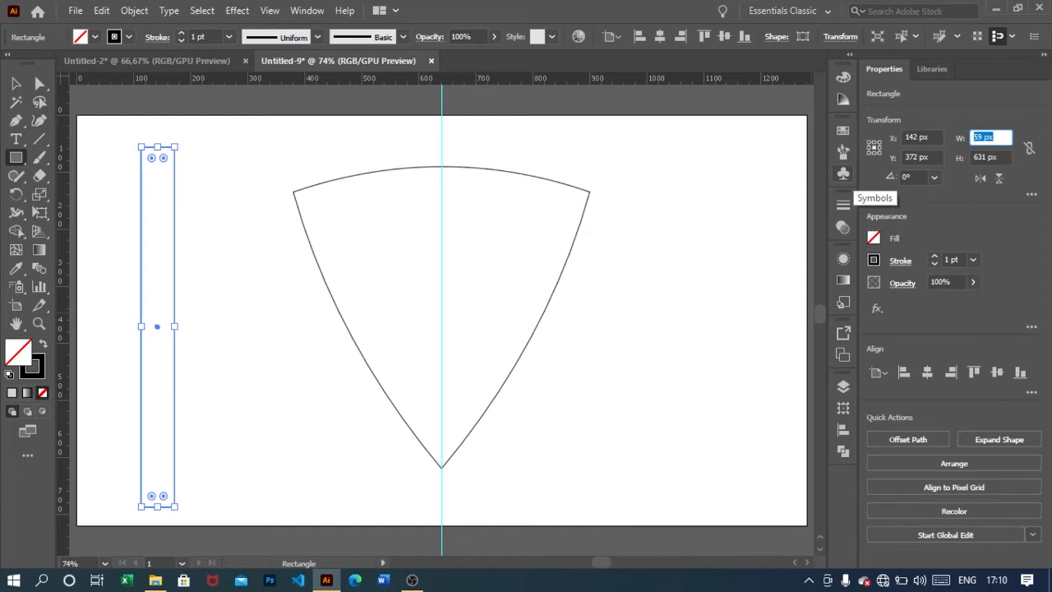
pyautogui.write('50')
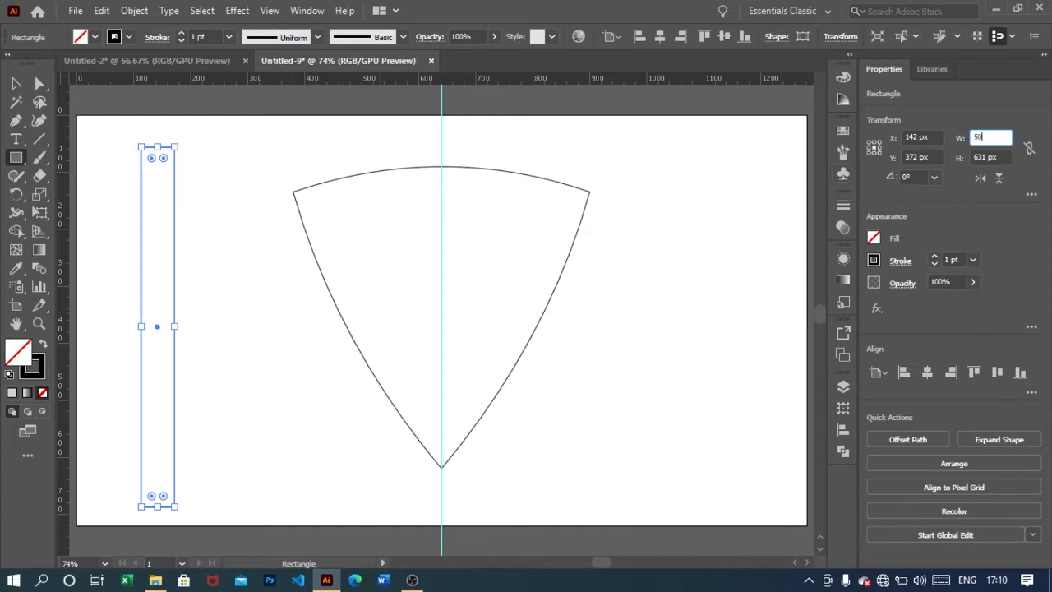
pyautogui.click(15, 84)
pyautogui.click(222, 284)
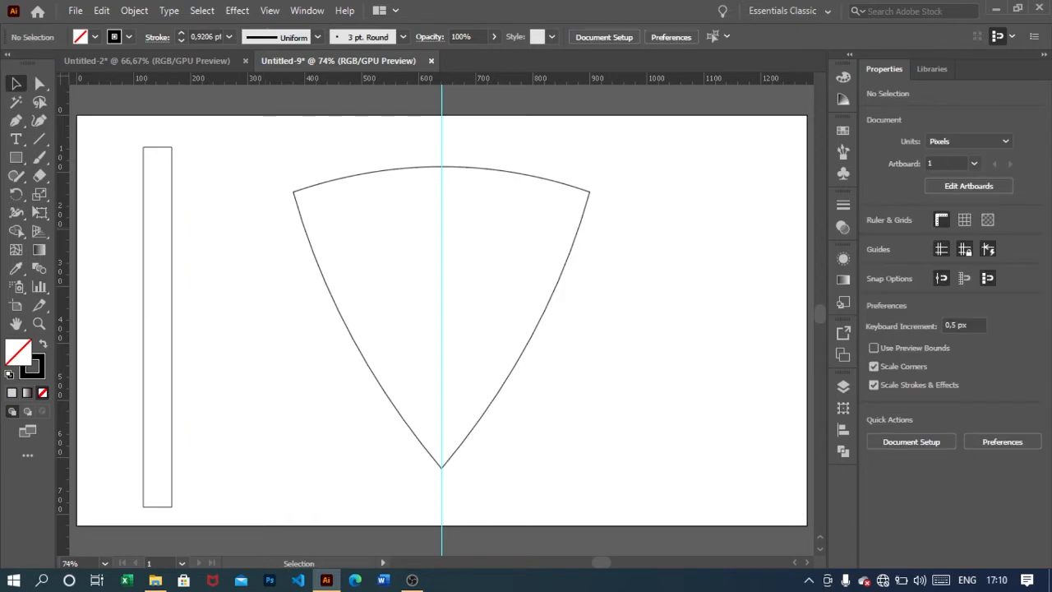
pyautogui.moveTo(222, 285); pyautogui.dragTo(161, 285)
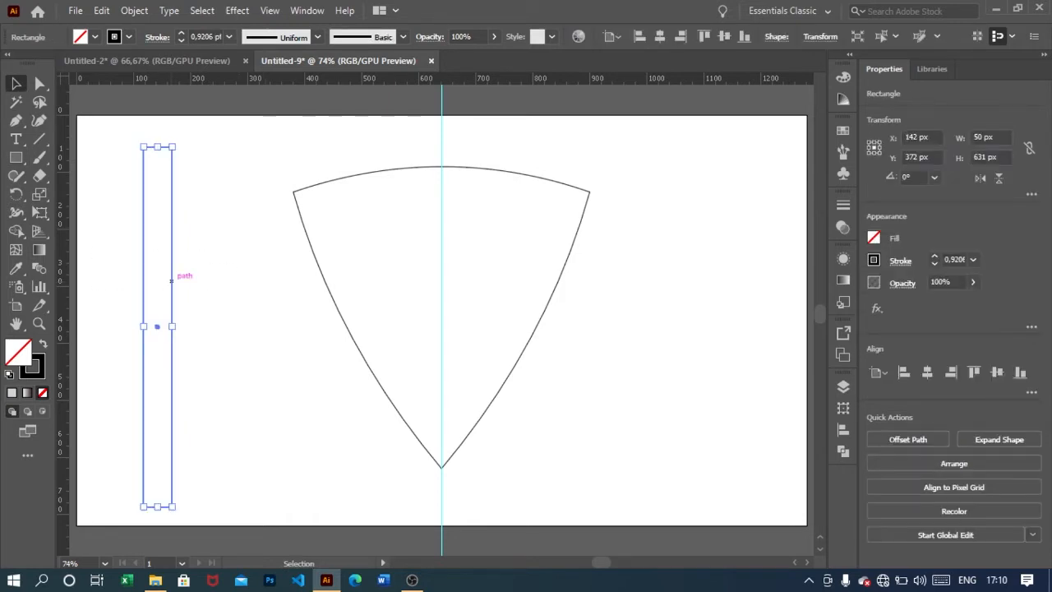
pyautogui.moveTo(157, 146); pyautogui.dragTo(157, 129)
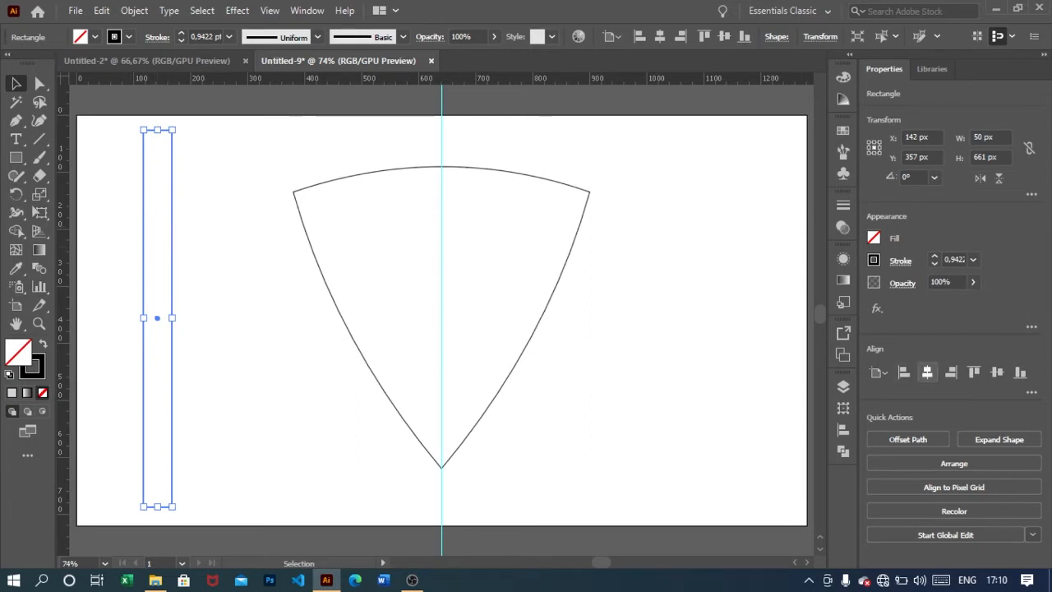
# Centre the rectangle horizontally and vertically on the artboard and deselect it.
pyautogui.click(927, 372)
pyautogui.hotkey('ctrl', 'shift', 'a')
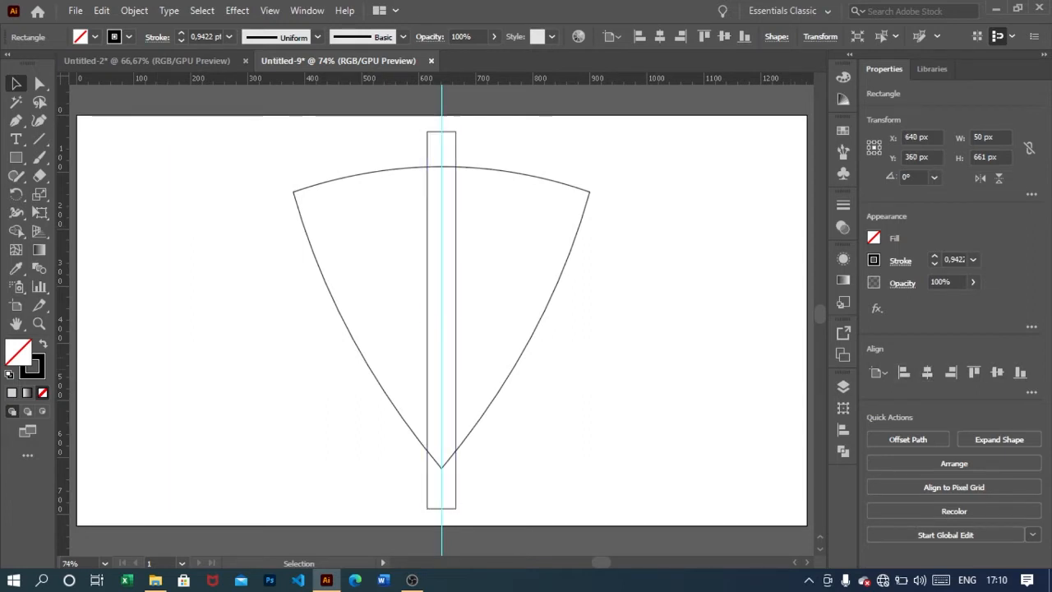
pyautogui.click(454, 305)
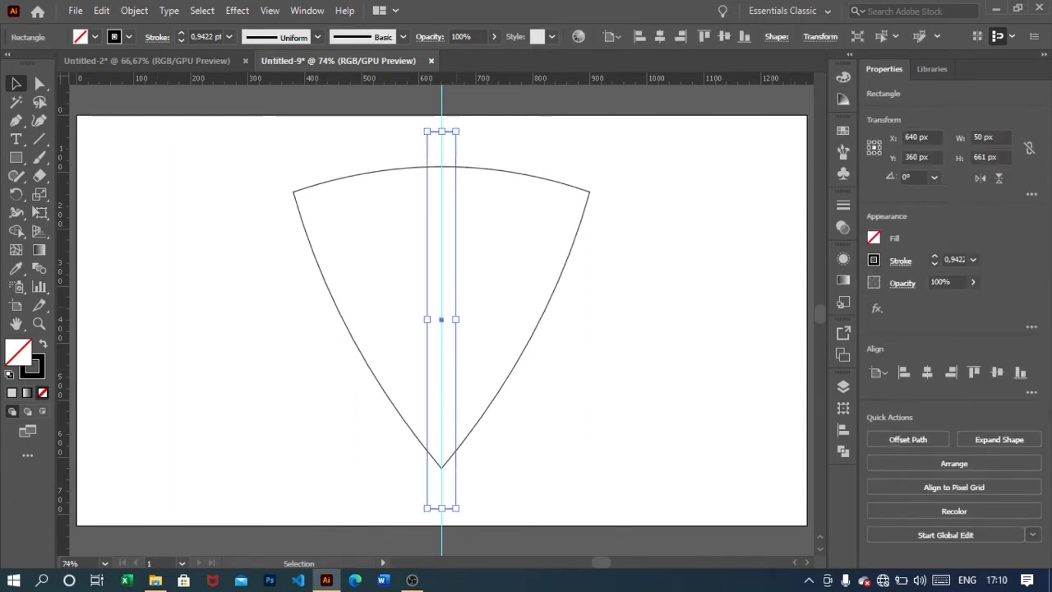
pyautogui.hotkey('ctrl', 'shift', 'a')
# Duplicate the vertical bar to the right of the shape and set the copy's rotation to 300°.
pyautogui.scroll(2, 441, 320)
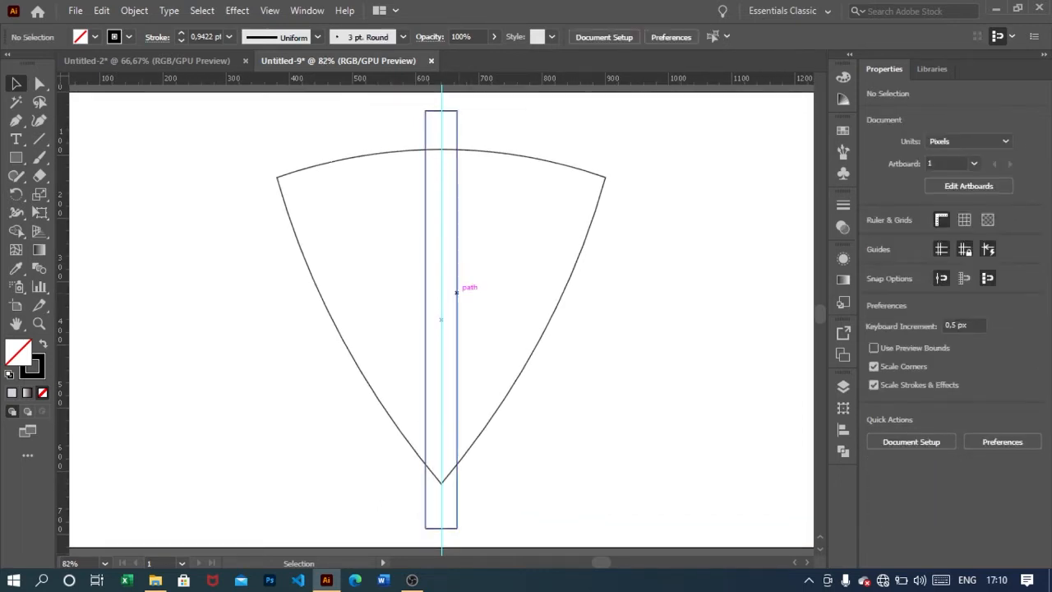
pyautogui.moveTo(456, 292); pyautogui.dragTo(690, 288)
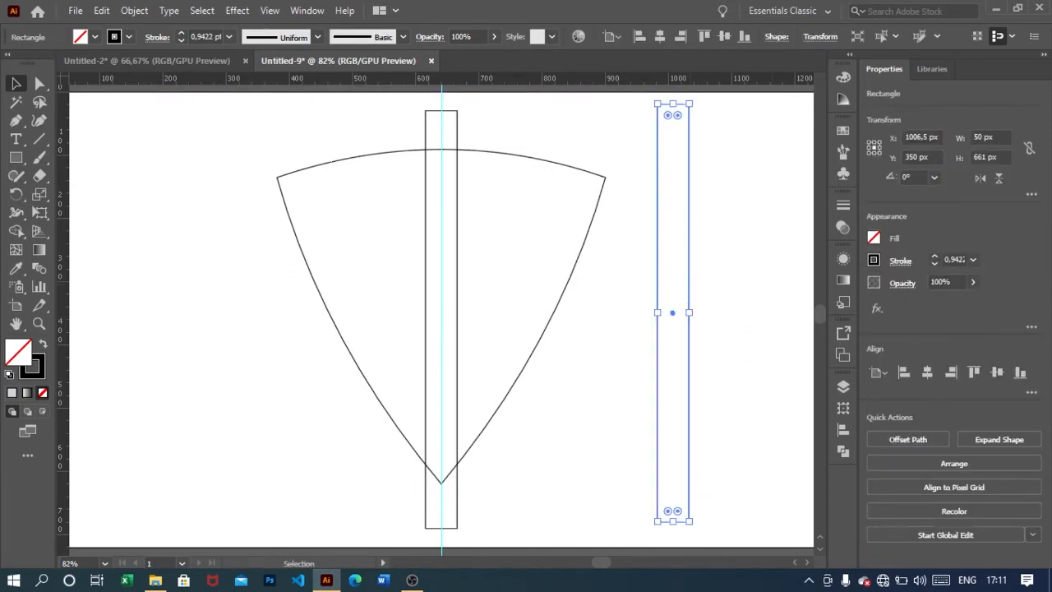
pyautogui.click(934, 177)
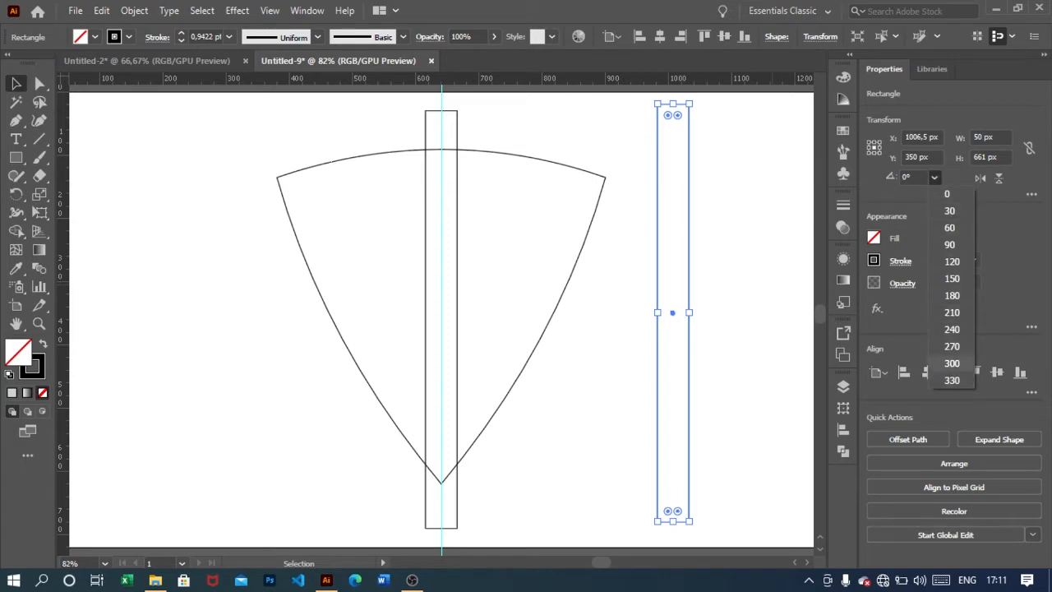
pyautogui.click(951, 363)
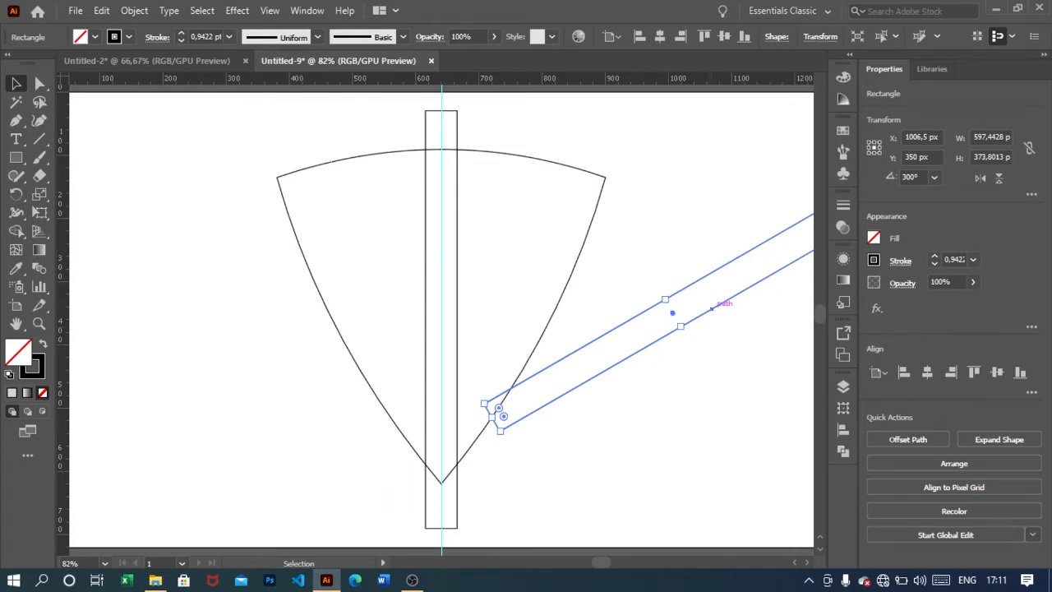
# Centre the rotated bar horizontally and vertically on the artboard and deselect it.
pyautogui.click(927, 373)
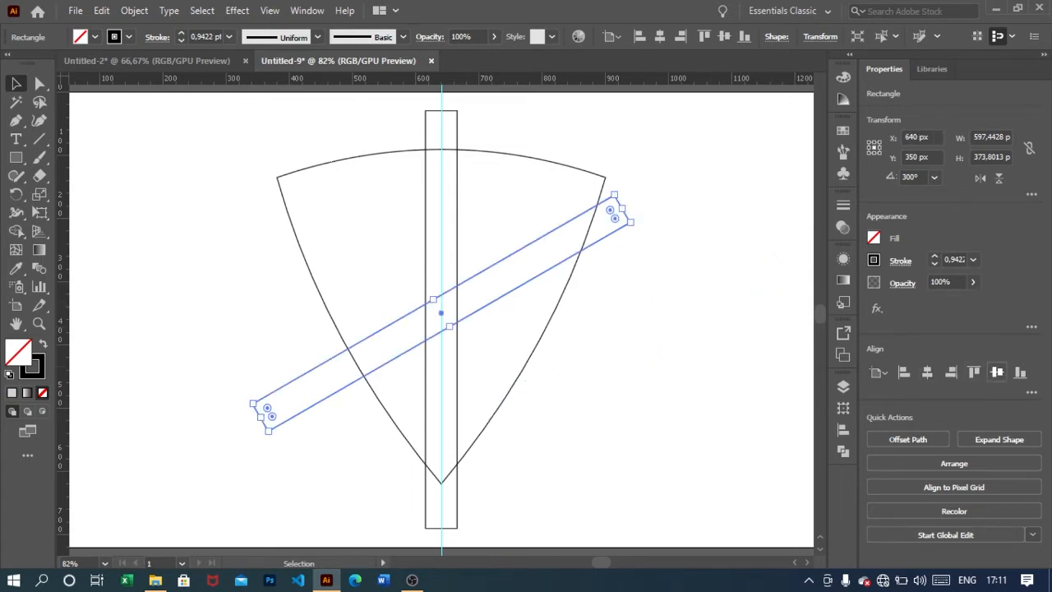
pyautogui.click(997, 372)
pyautogui.click(706, 337)
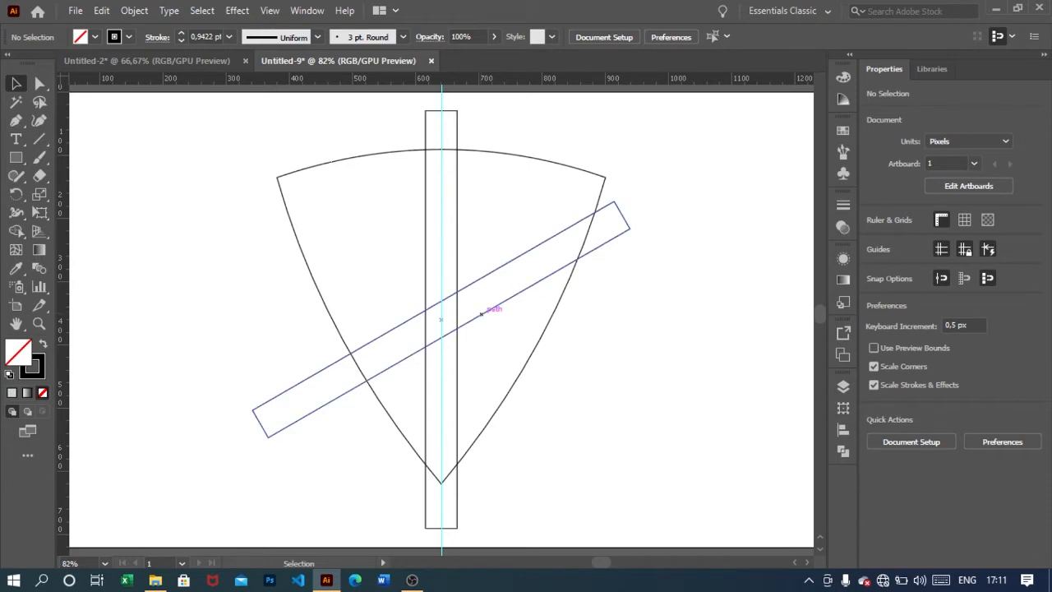
# Duplicate the slanted bar toward the lower right and reflect the copy across the vertical axis.
pyautogui.click(489, 308)
pyautogui.moveTo(489, 308); pyautogui.dragTo(528, 364)
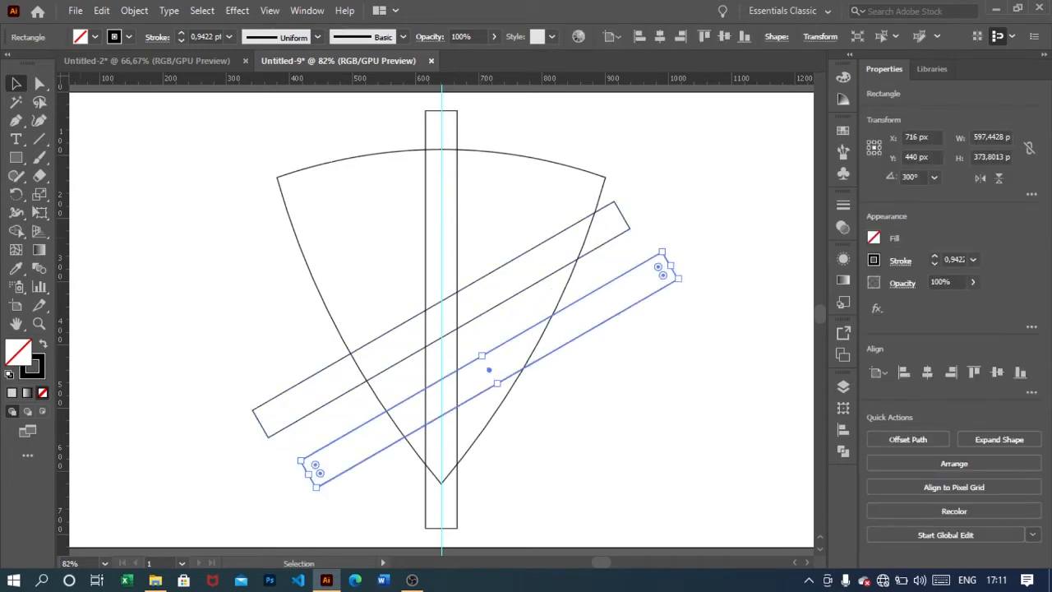
pyautogui.rightClick(649, 234)
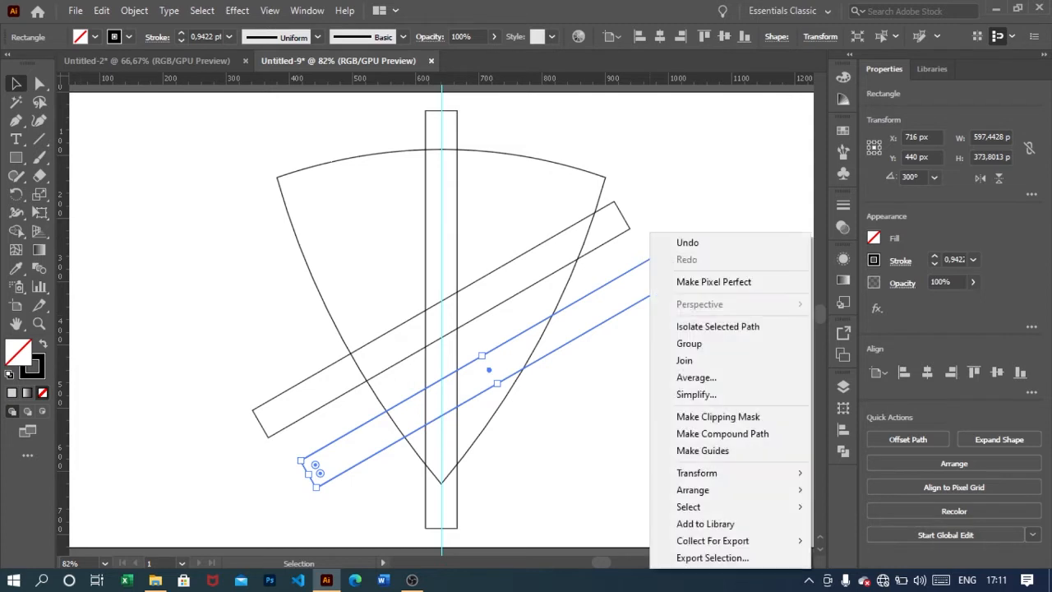
pyautogui.moveTo(723, 472)
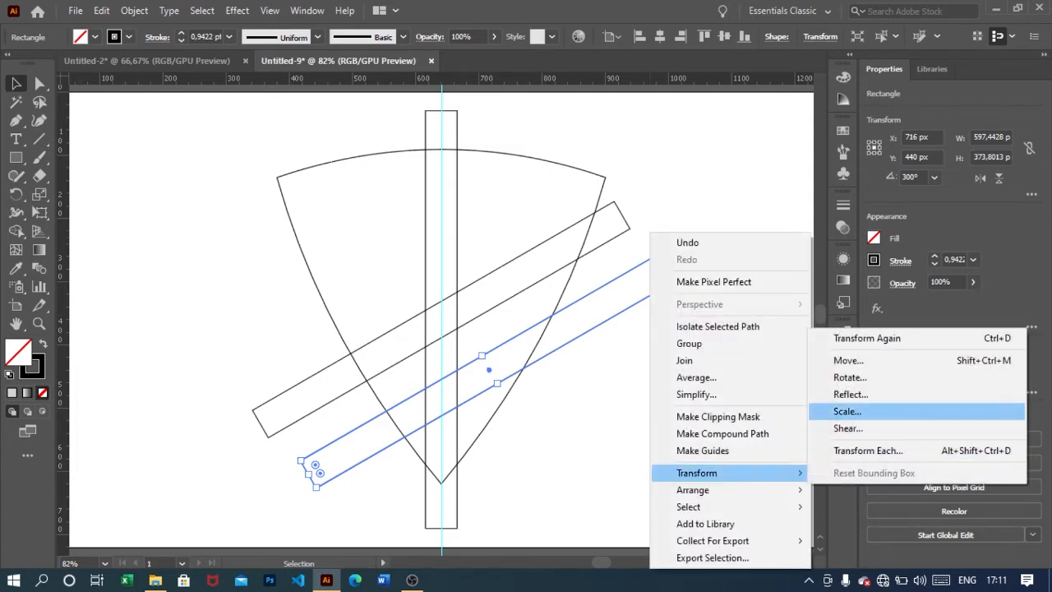
pyautogui.click(850, 394)
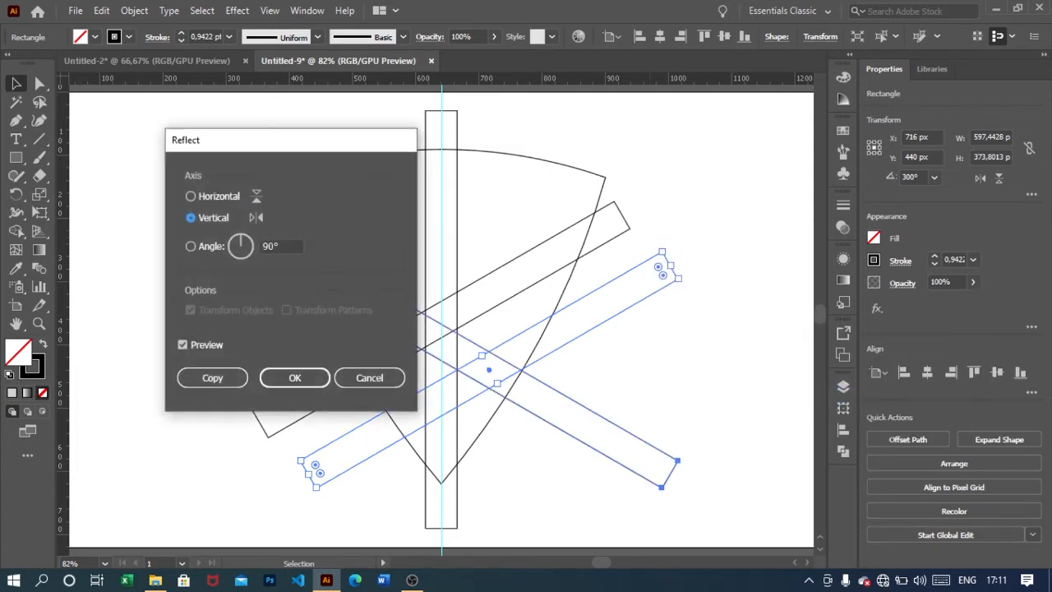
pyautogui.click(183, 345)
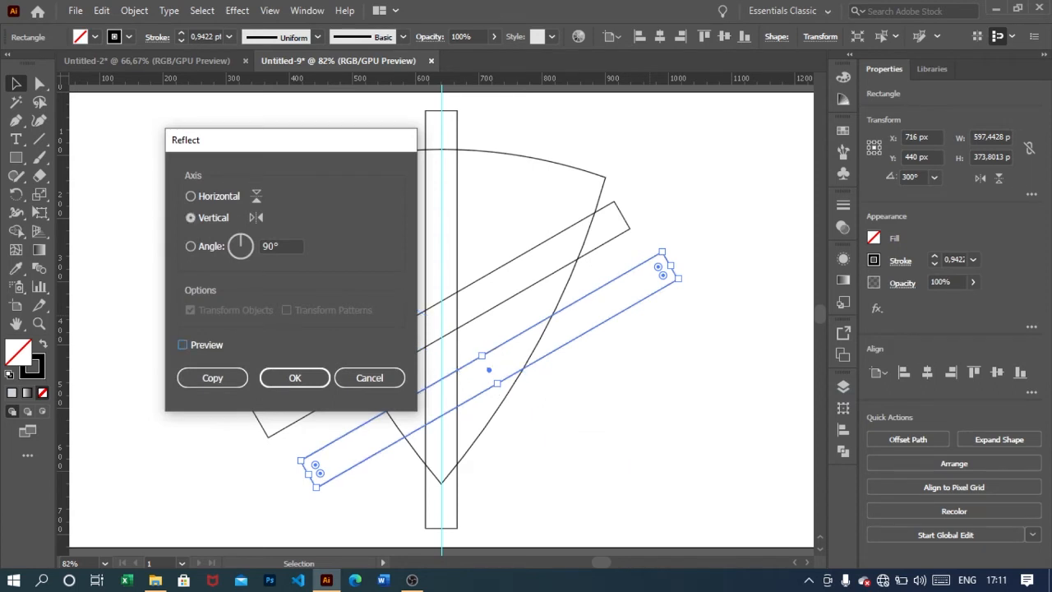
pyautogui.click(184, 345)
pyautogui.click(295, 378)
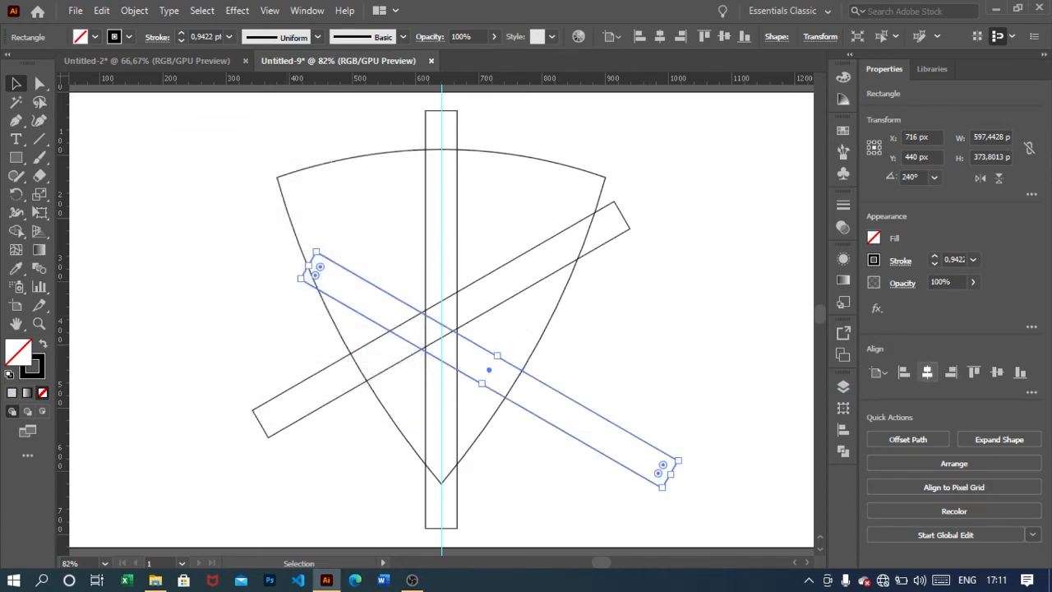
# Centre the mirrored slanted bar horizontally and vertically on the artboard and clear the selection.
pyautogui.click(928, 372)
pyautogui.click(997, 372)
pyautogui.click(723, 354)
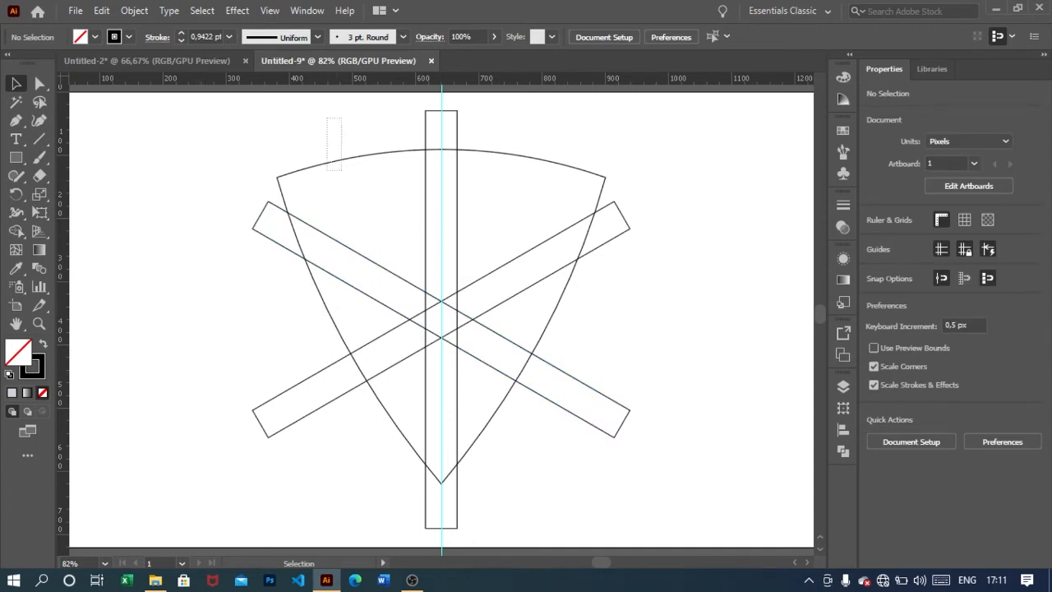
pyautogui.moveTo(341, 171); pyautogui.dragTo(372, 189)
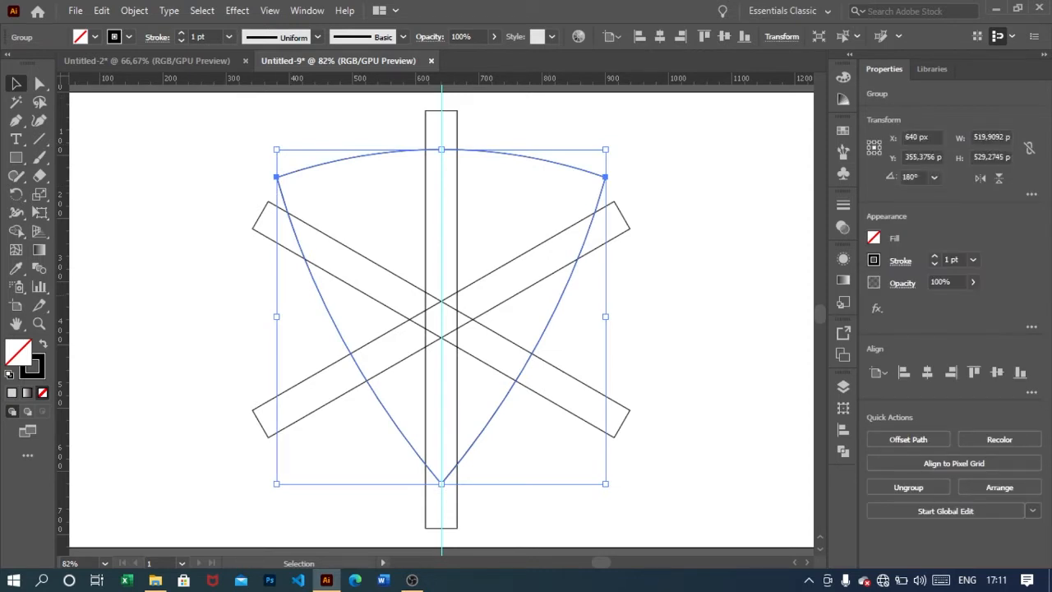
pyautogui.hotkey('ctrl', 'shift', 'a')
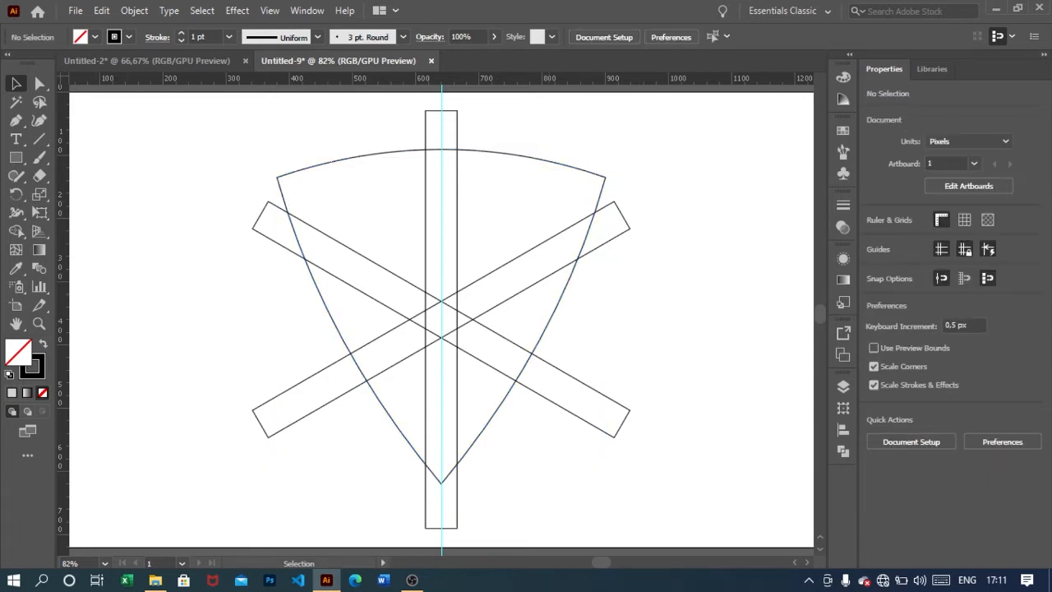
# Draw a rectangle about 103 by 132 px in the empty area left of the shield shape.
pyautogui.rightClick(16, 158)
pyautogui.click(94, 158)
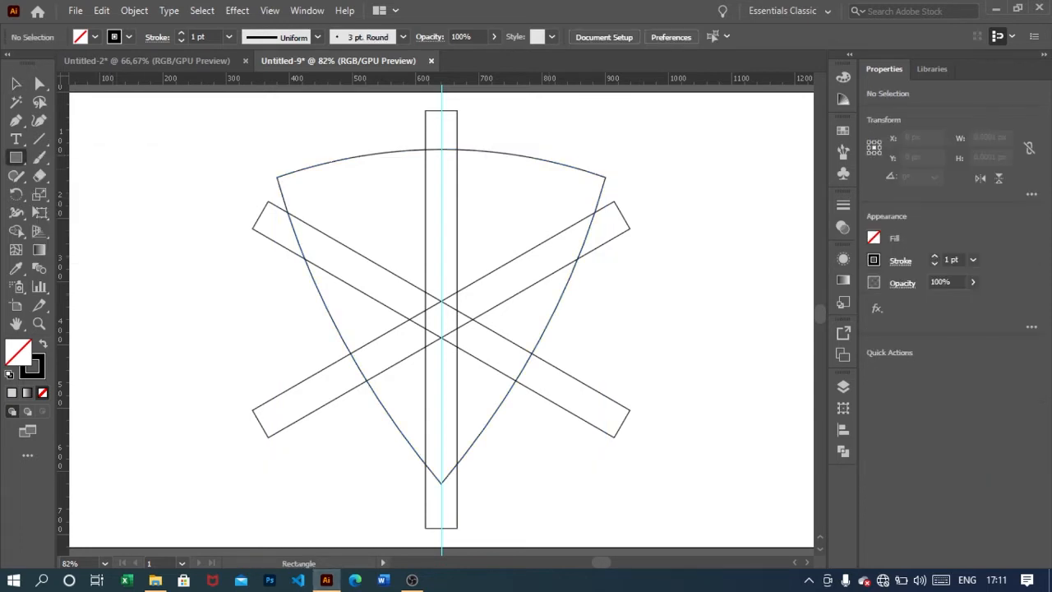
pyautogui.moveTo(115, 167); pyautogui.dragTo(182, 249)
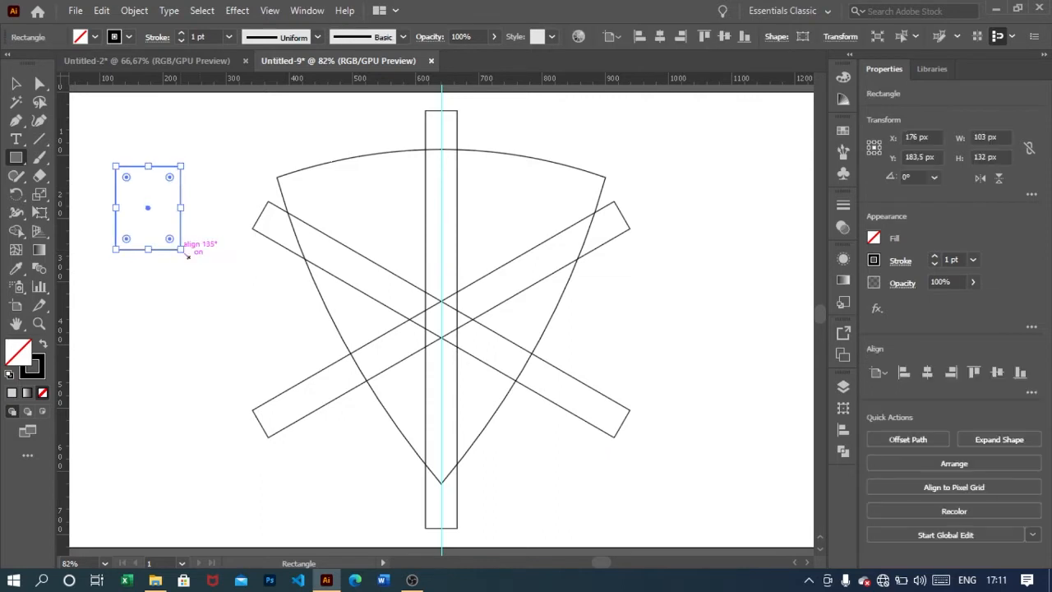
pyautogui.press('v')
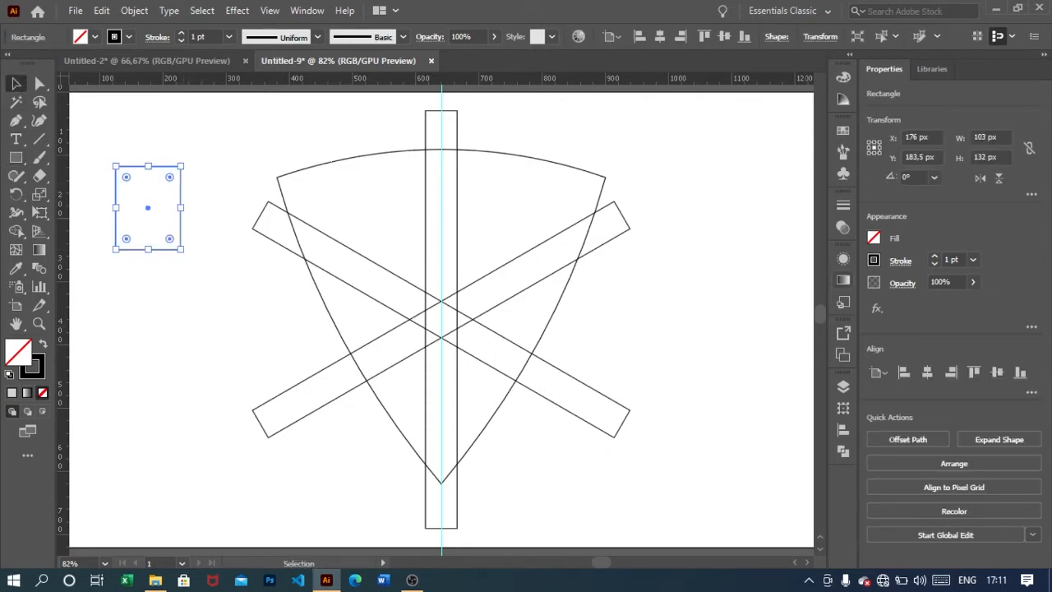
# Fill the small rectangle with a linear gradient and add a middle colour stop at 50% location.
pyautogui.click(843, 280)
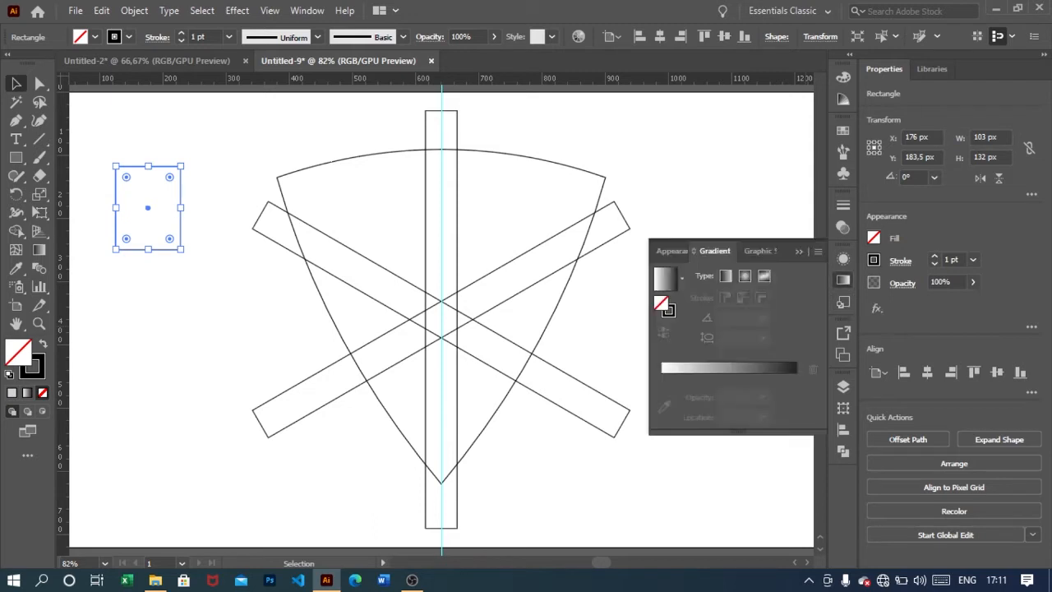
pyautogui.click(725, 276)
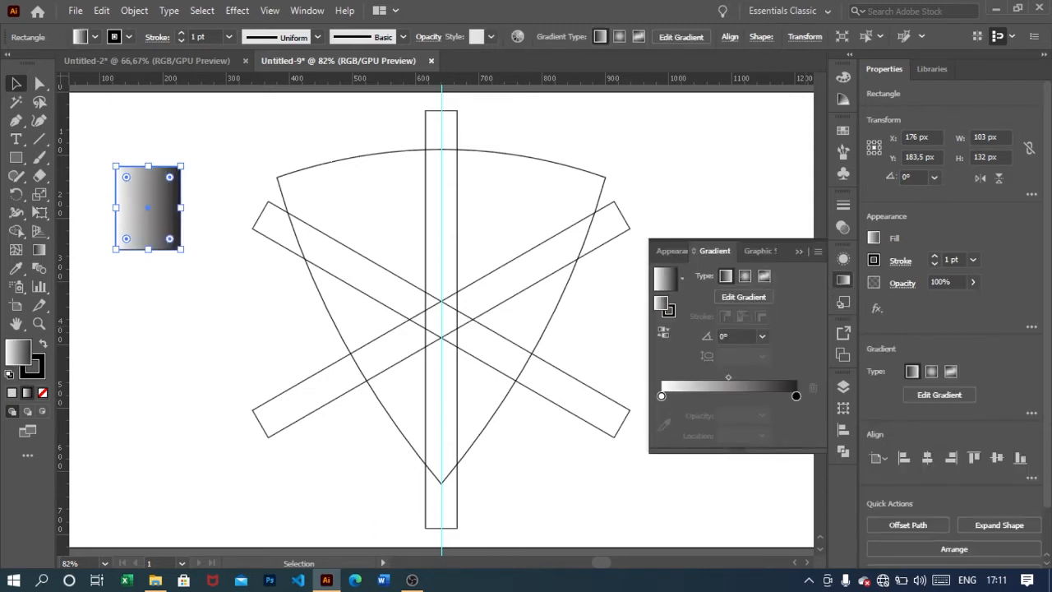
pyautogui.click(661, 396)
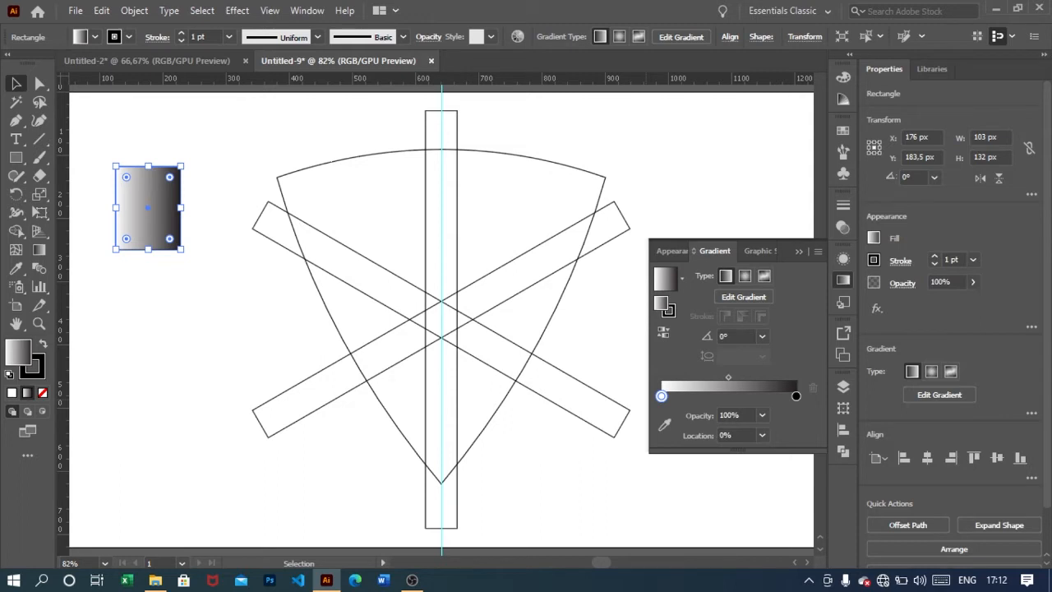
pyautogui.click(729, 393)
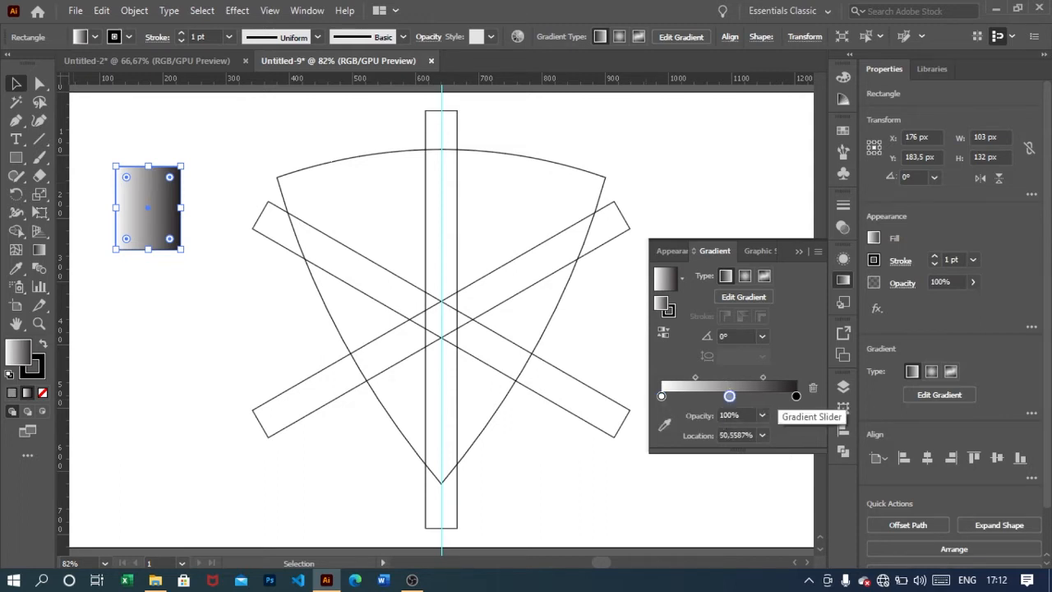
pyautogui.click(762, 435)
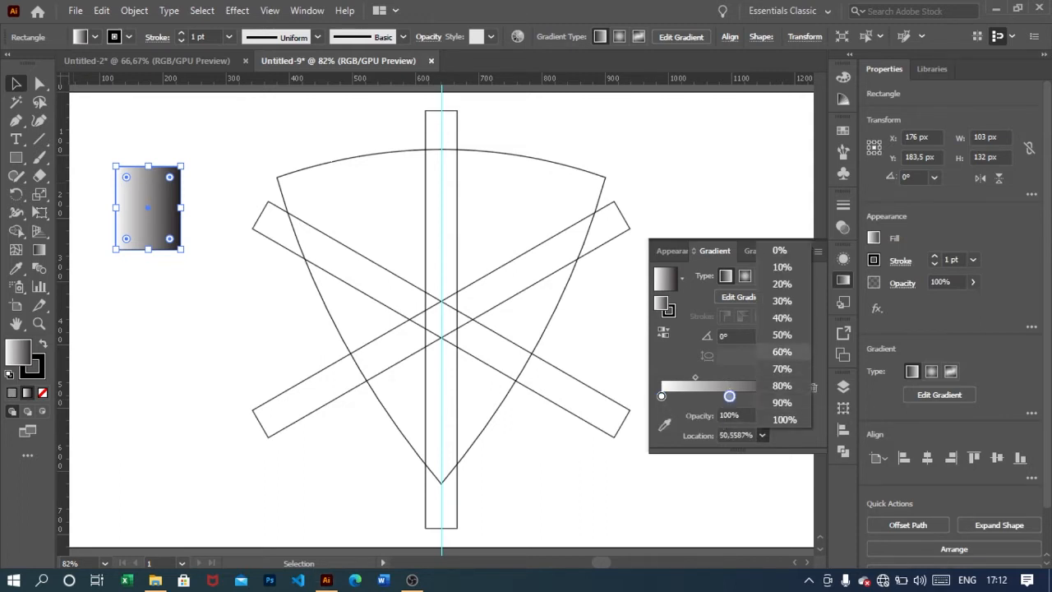
pyautogui.click(782, 334)
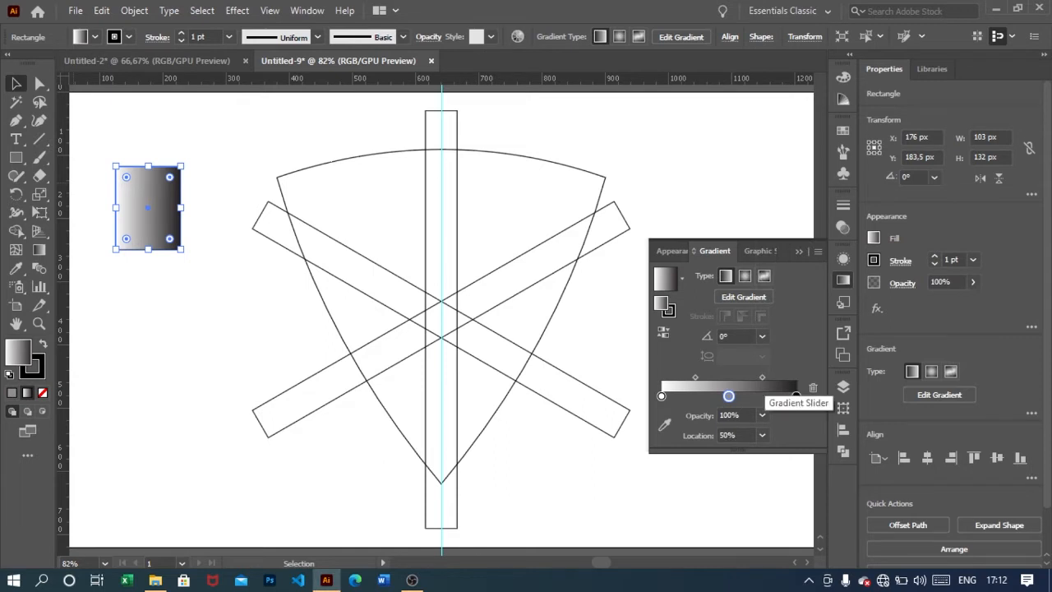
# Set the gradient's right midpoint location to 30% and its left midpoint location to 70%.
pyautogui.click(762, 377)
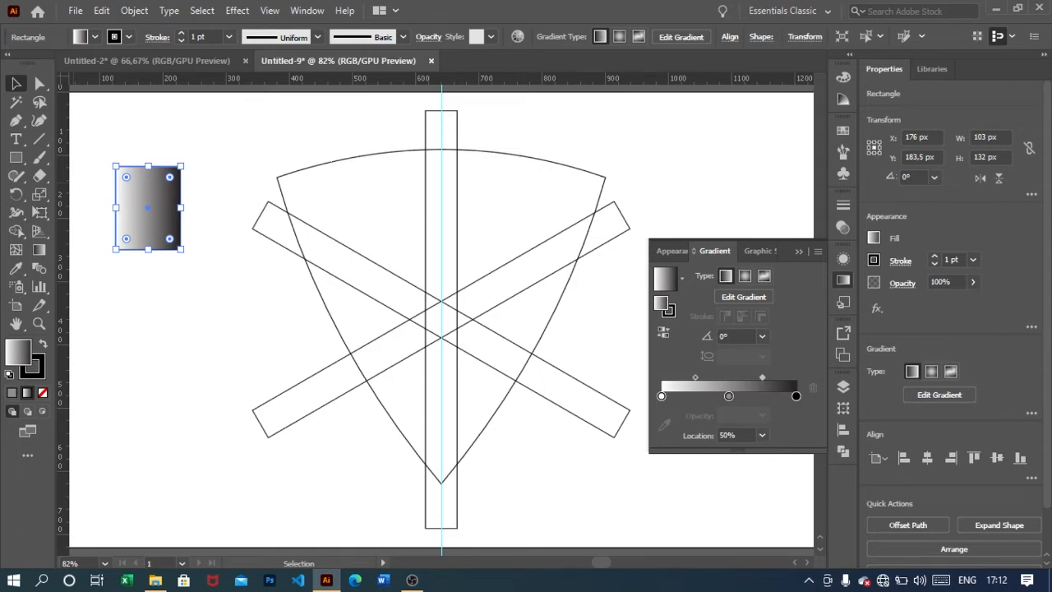
pyautogui.click(762, 434)
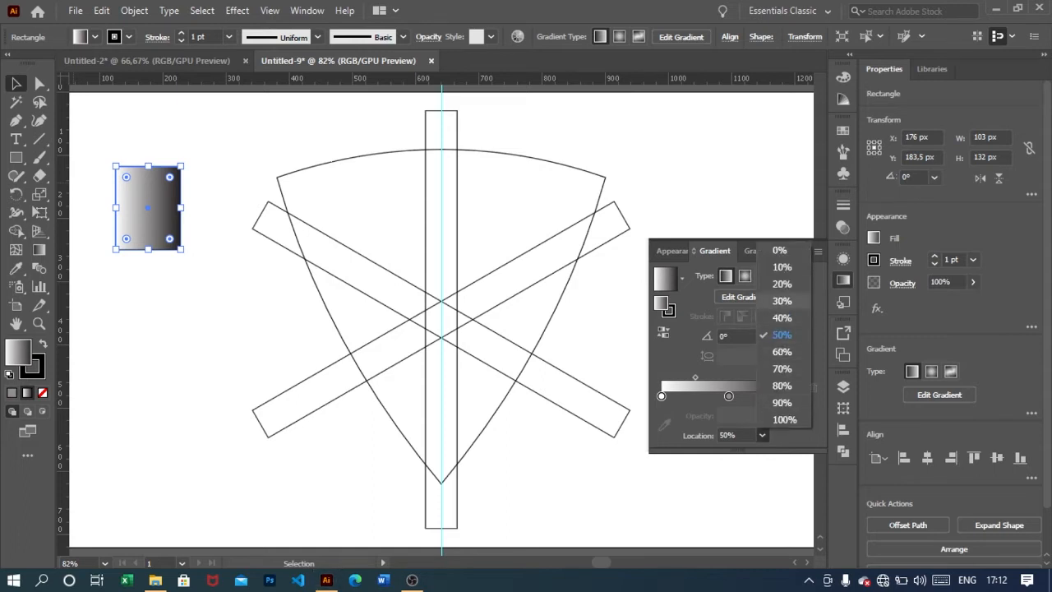
pyautogui.click(781, 301)
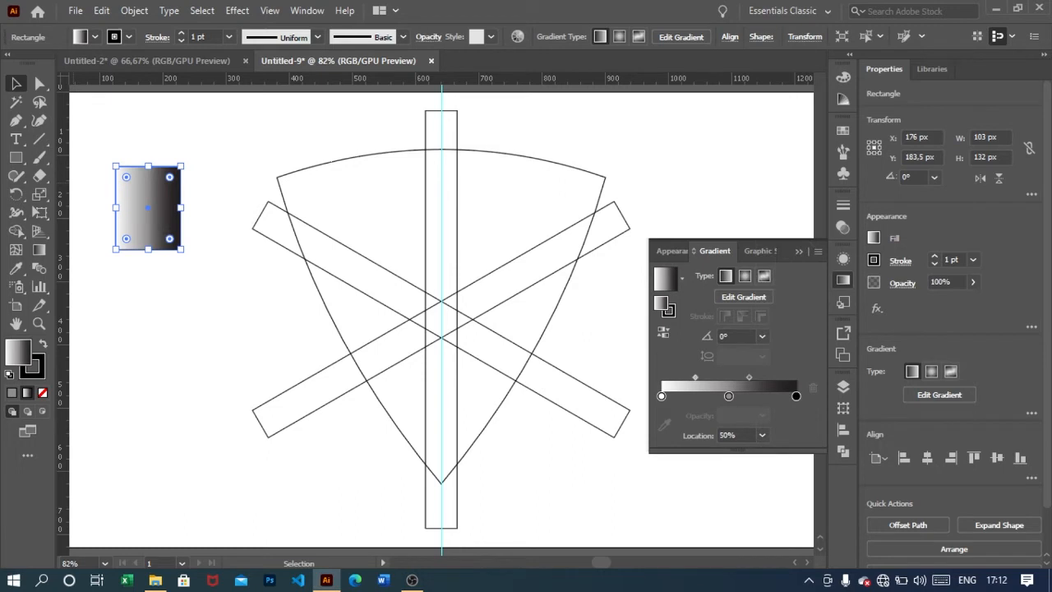
pyautogui.click(762, 435)
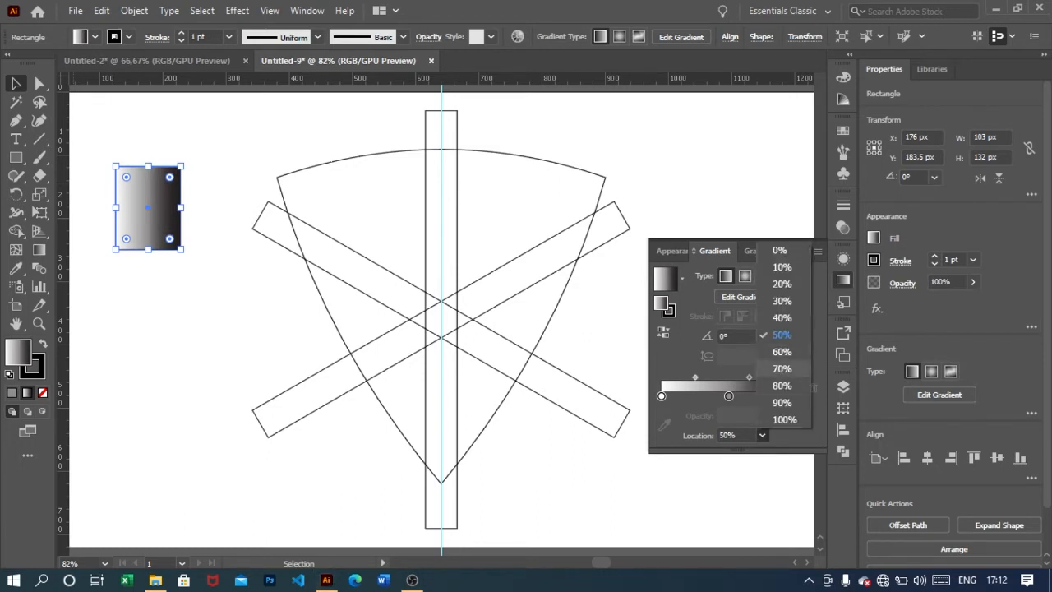
pyautogui.click(781, 369)
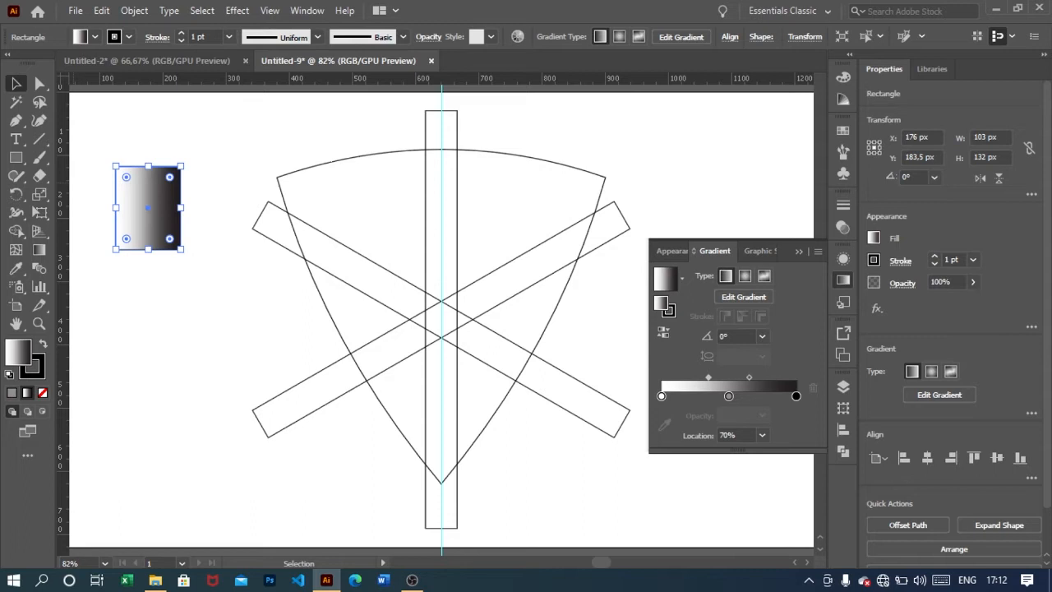
# Colour the gradient's first stop with the orange swatch from the last colour group.
pyautogui.doubleClick(661, 396)
pyautogui.click(789, 422)
pyautogui.click(789, 421)
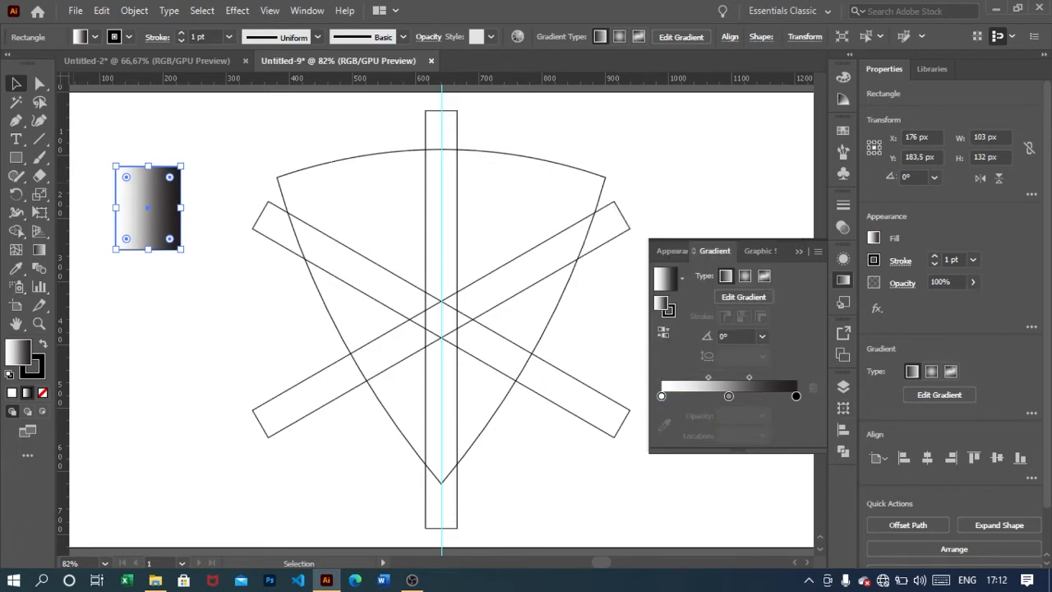
pyautogui.doubleClick(661, 397)
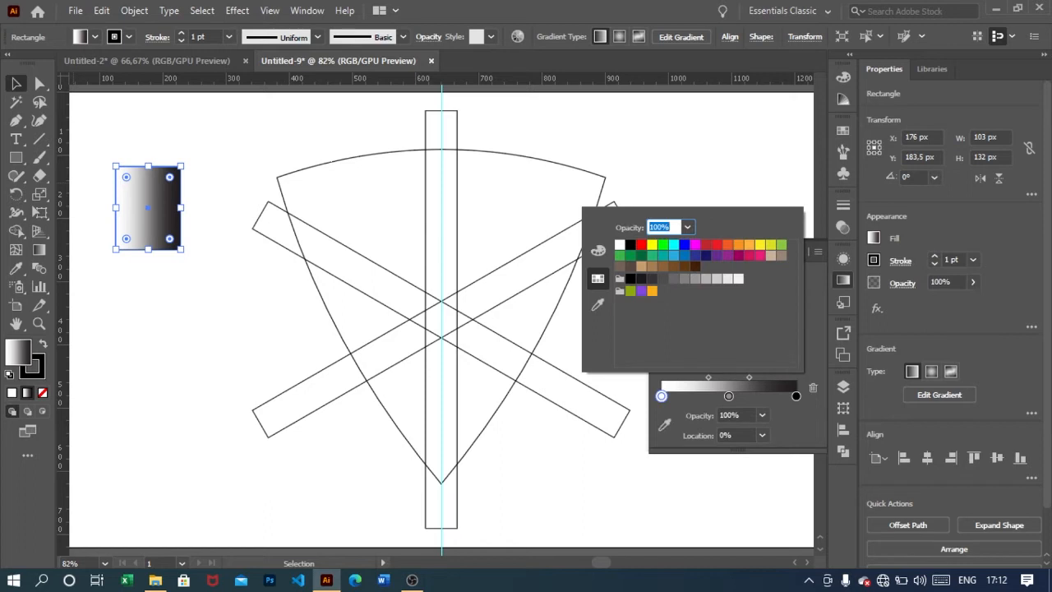
pyautogui.click(652, 291)
pyautogui.click(789, 421)
# Colour the gradient's middle and last stops with the same orange swatch.
pyautogui.click(729, 396)
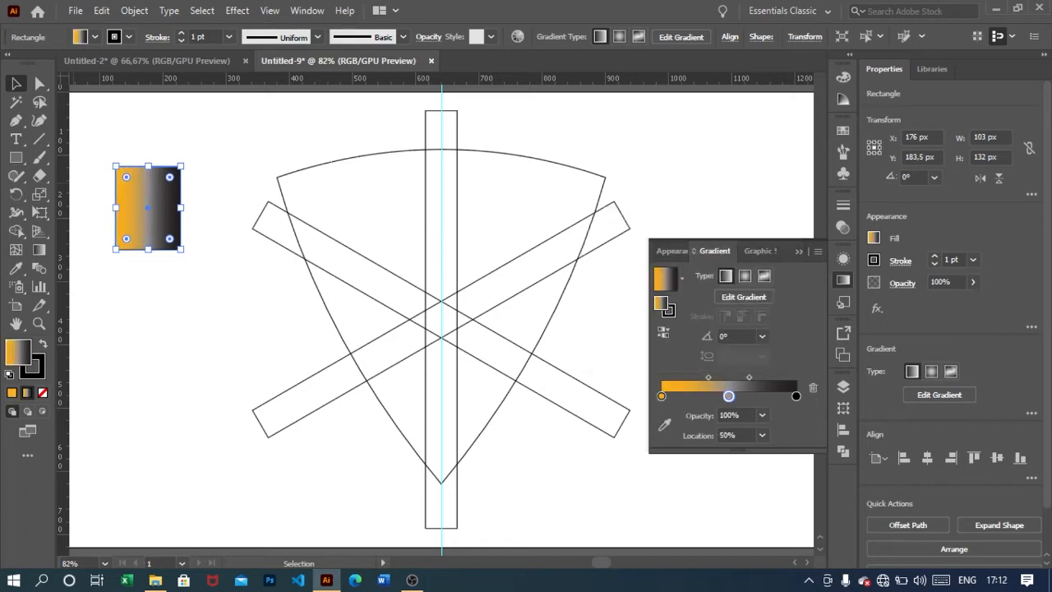
pyautogui.doubleClick(729, 396)
pyautogui.click(651, 291)
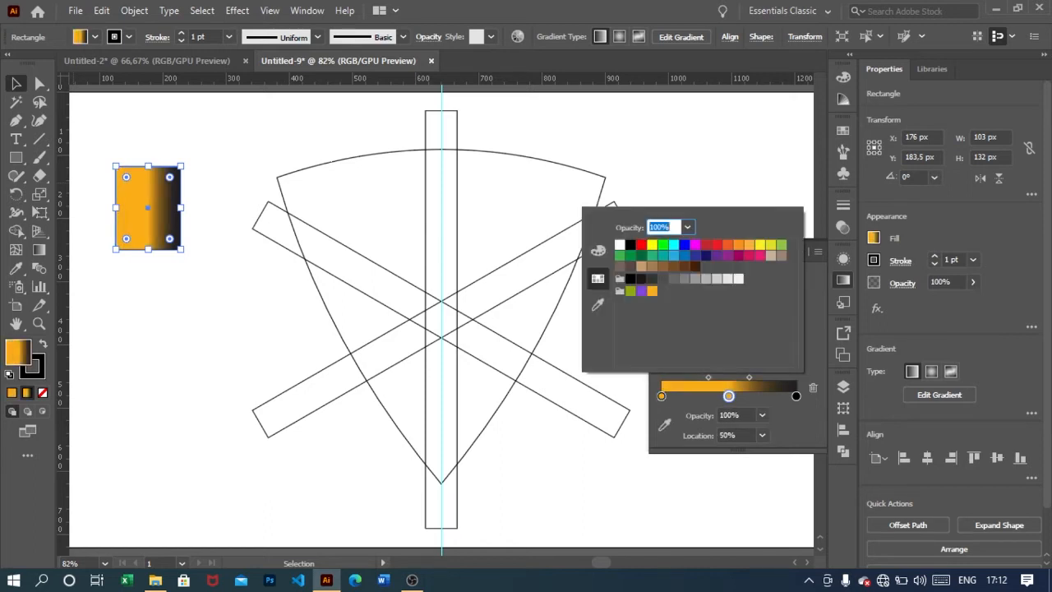
pyautogui.click(795, 396)
pyautogui.doubleClick(796, 396)
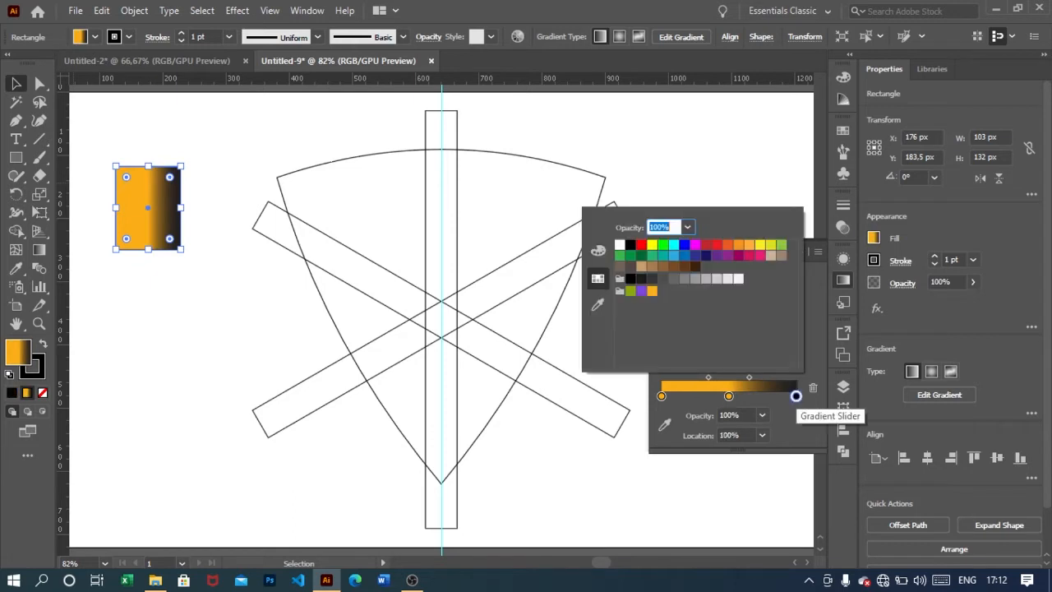
pyautogui.click(652, 291)
pyautogui.press('Escape')
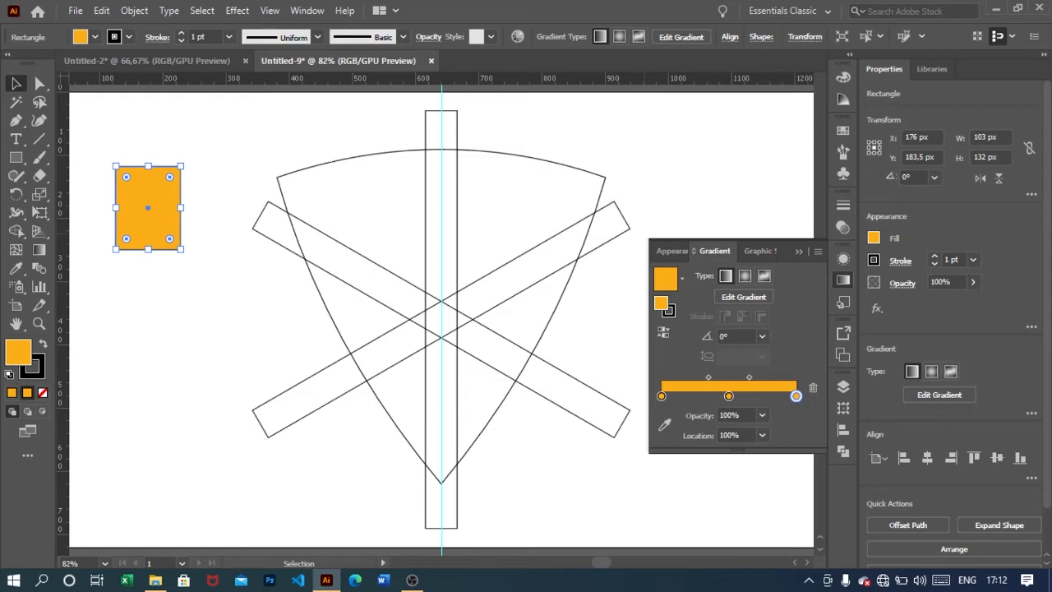
# Edit the gradient directly on the rectangle and give its right end stop the next darker orange shade from the Color Guide.
pyautogui.click(744, 297)
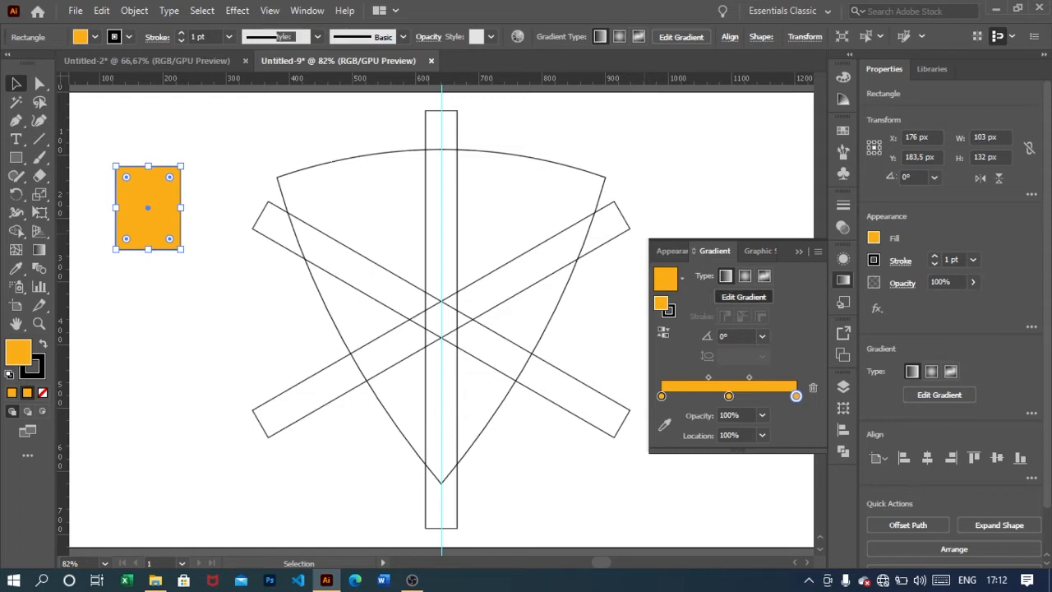
pyautogui.click(799, 252)
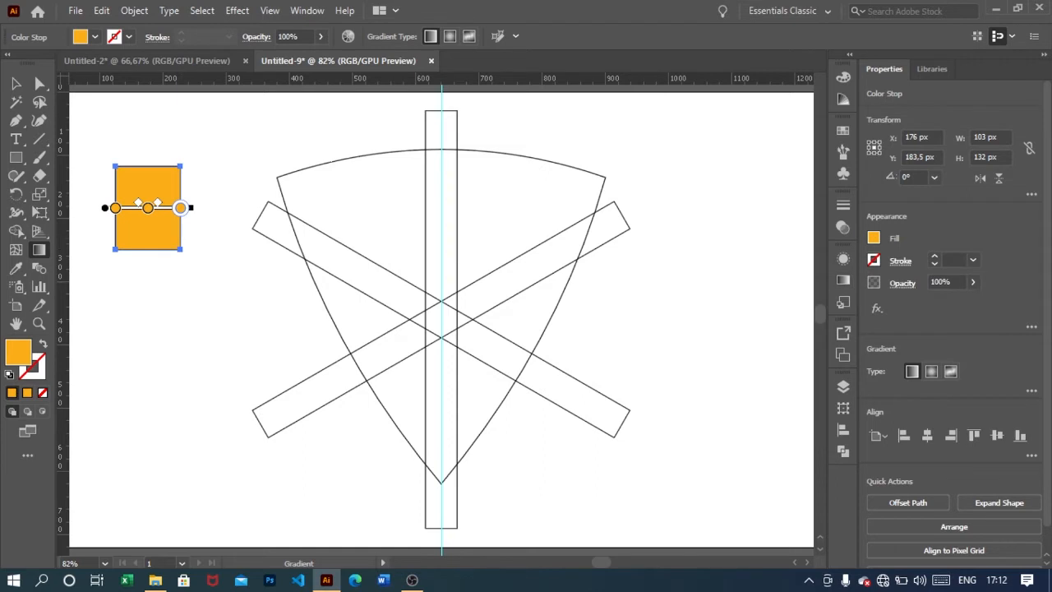
pyautogui.scroll(1, 435, 320)
pyautogui.hotkey('ctrl', '=')
pyautogui.hotkey('ctrl', '=')
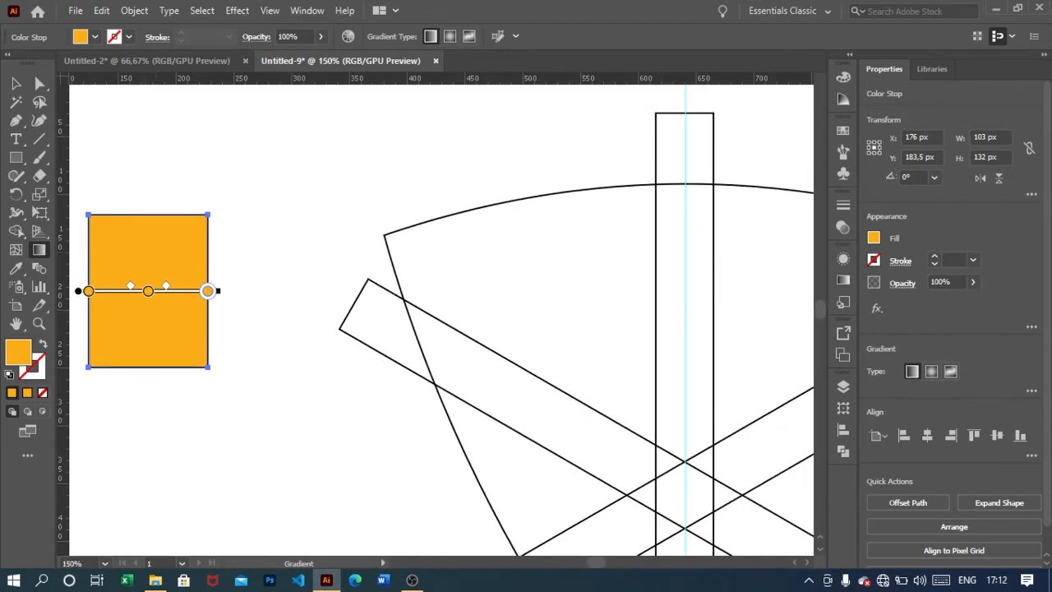
pyautogui.hscroll(-3, 442, 314)
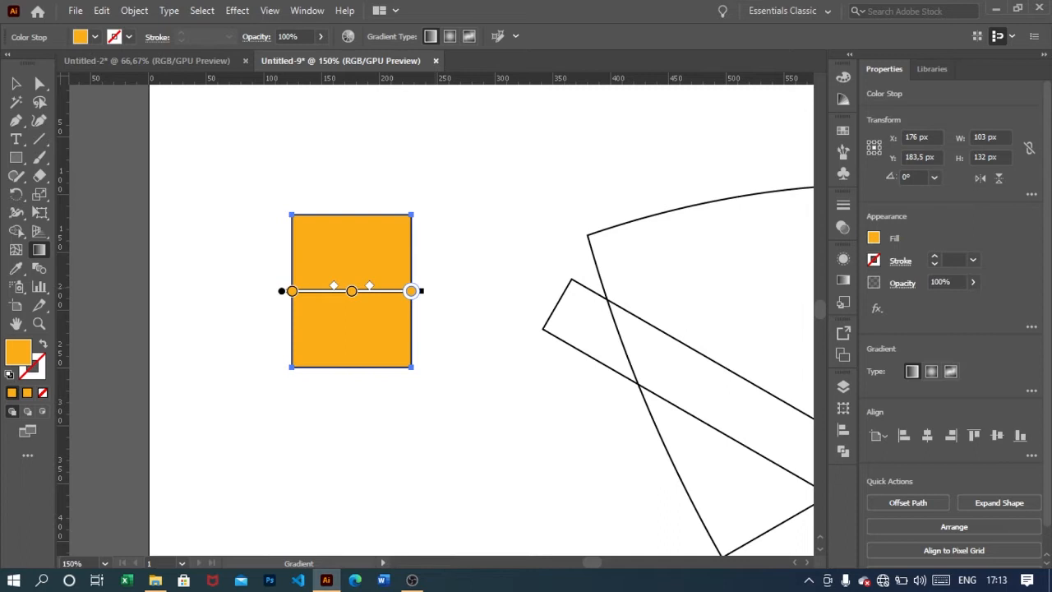
pyautogui.click(307, 11)
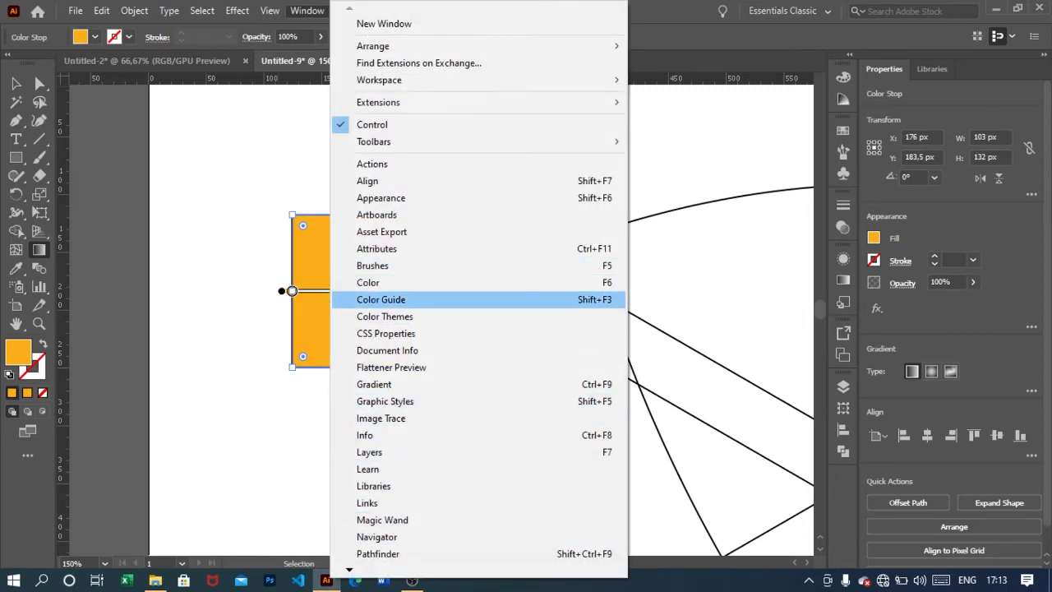
pyautogui.press('Return')
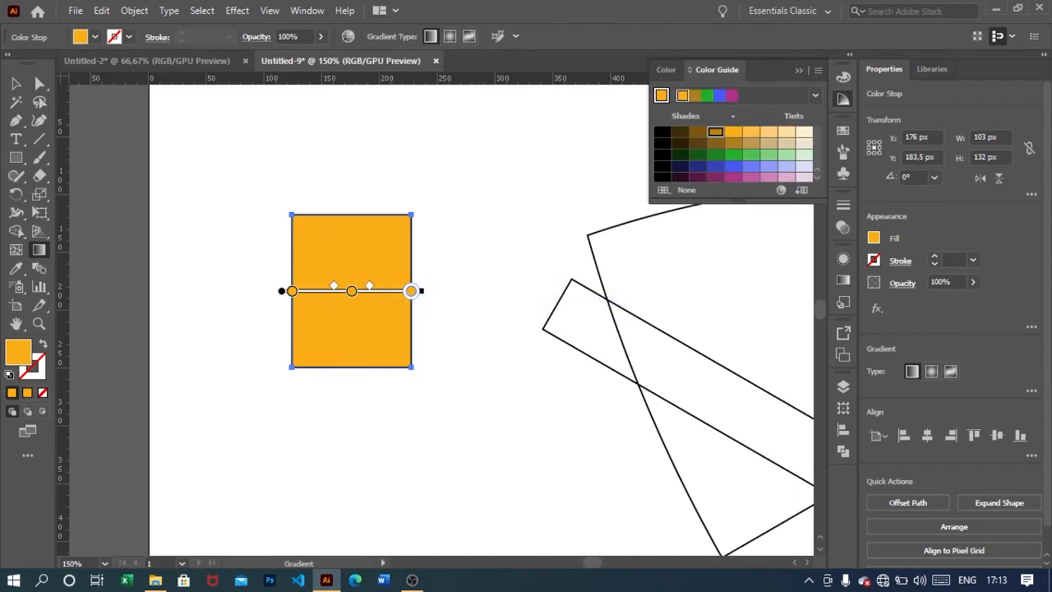
pyautogui.click(715, 132)
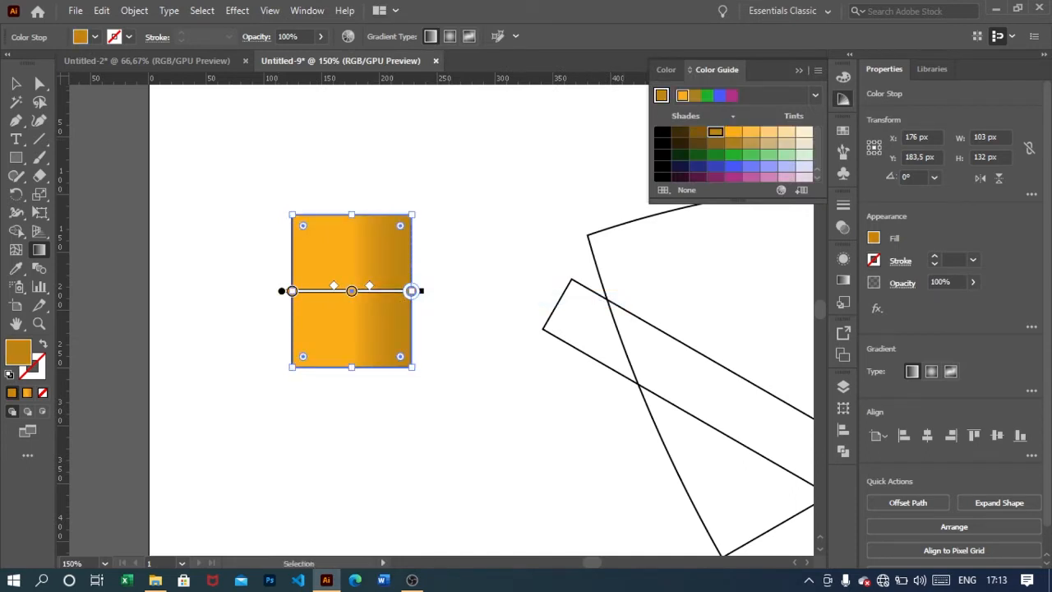
pyautogui.press('ctrl')
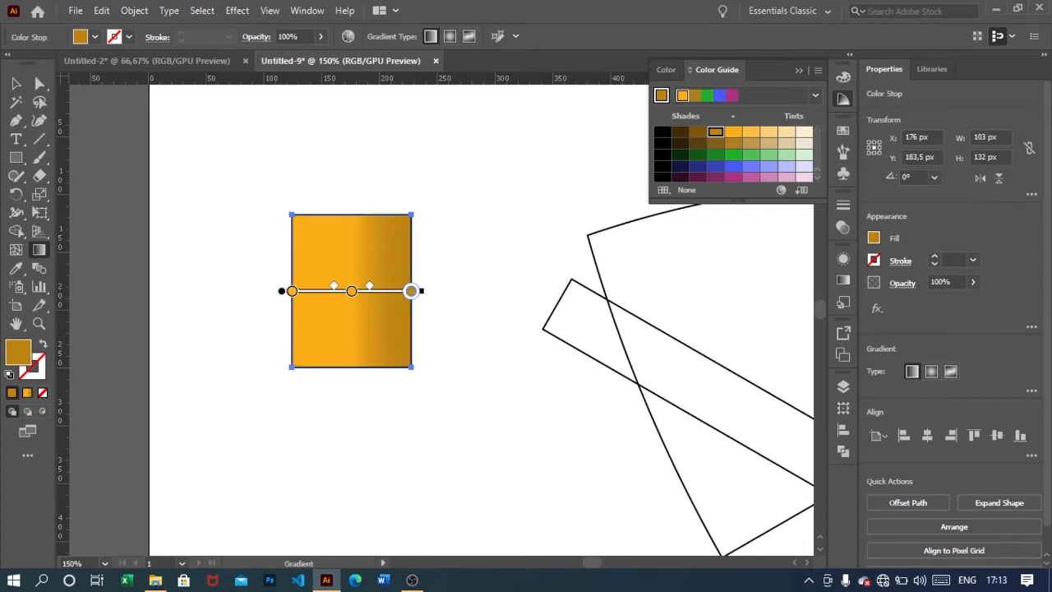
# Give the gradient's left end stop the same darker orange shade from the Color Guide.
pyautogui.click(291, 290)
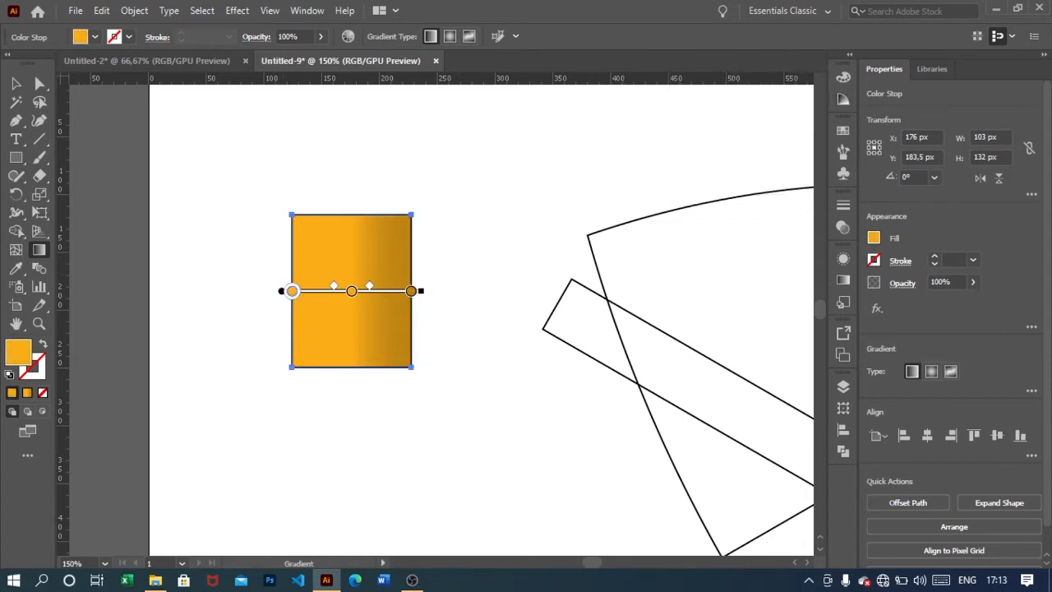
pyautogui.press('ctrl')
pyautogui.click(307, 11)
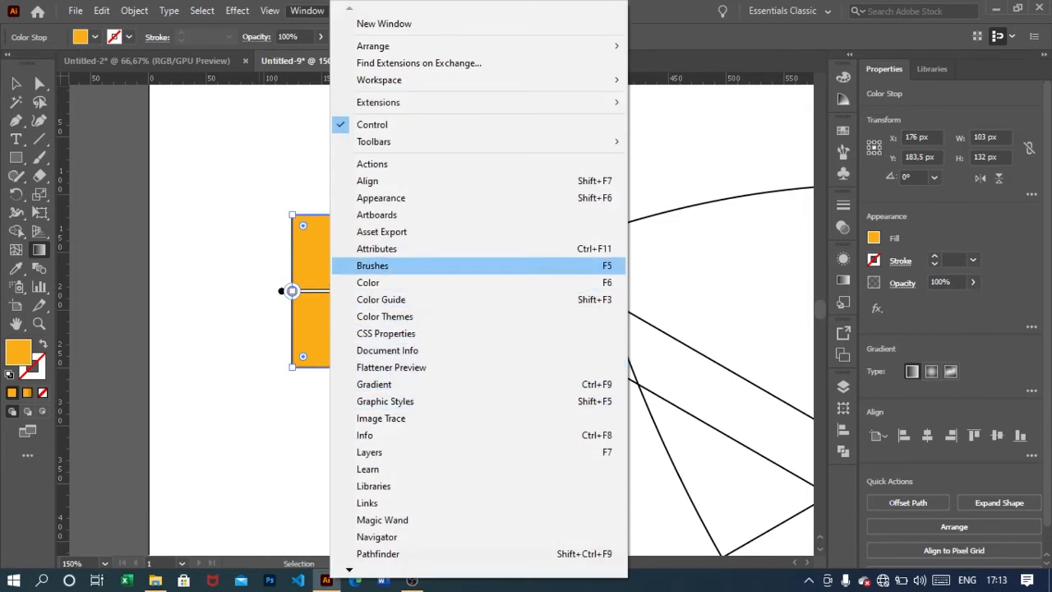
pyautogui.click(387, 300)
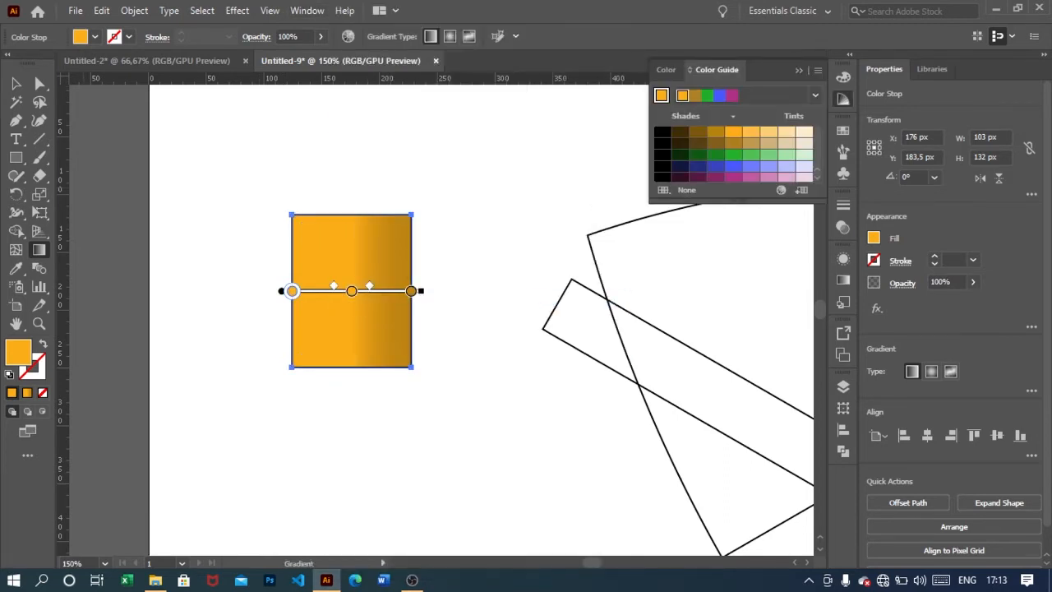
pyautogui.click(715, 131)
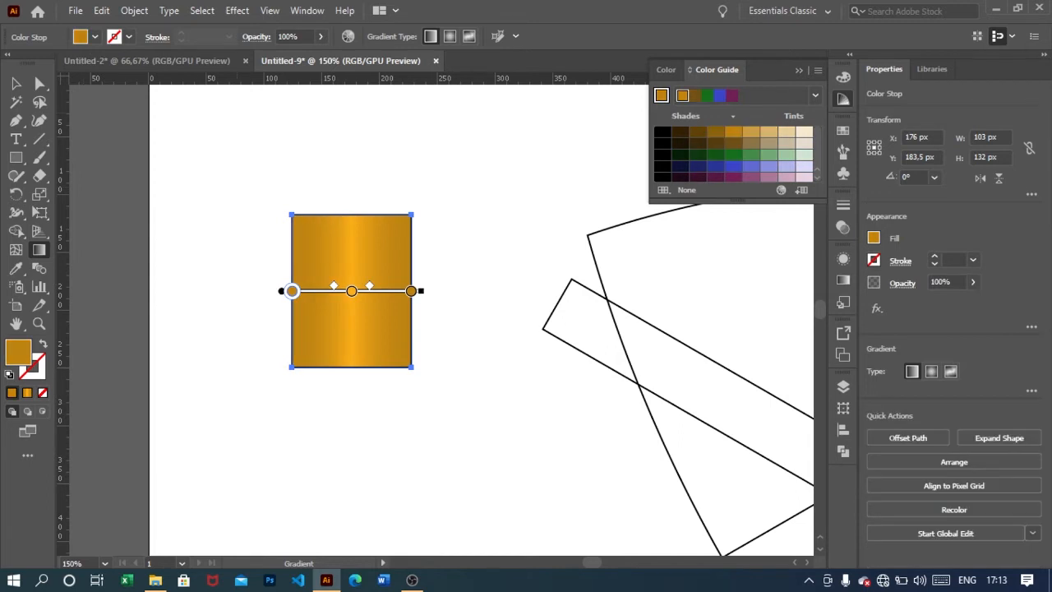
# Fill the shield shape with the sample rectangle's gold gradient using the Eyedropper tool.
pyautogui.press('v')
pyautogui.hotkey('ctrl', 'shift', 'a')
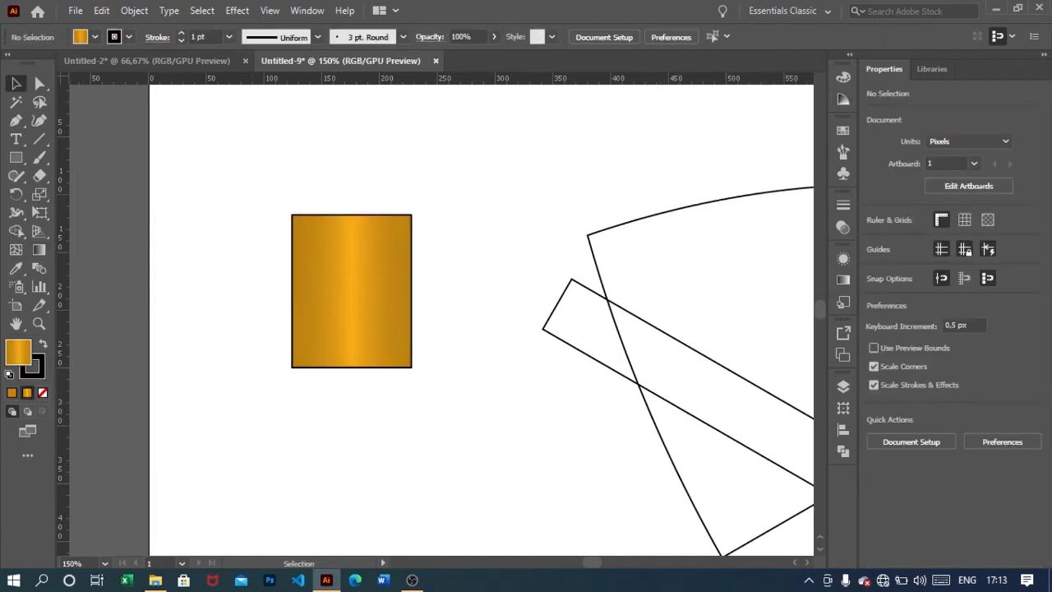
pyautogui.hotkey('ctrl', '0')
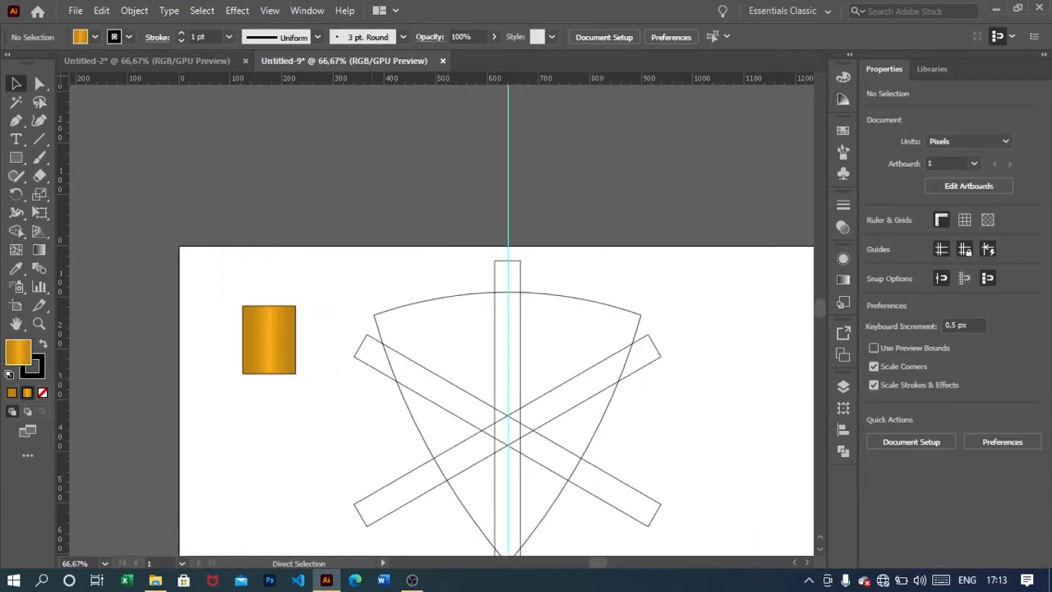
pyautogui.scroll(1, 374, 379)
pyautogui.hscroll(2, 373, 380)
pyautogui.scroll(-1, 373, 380)
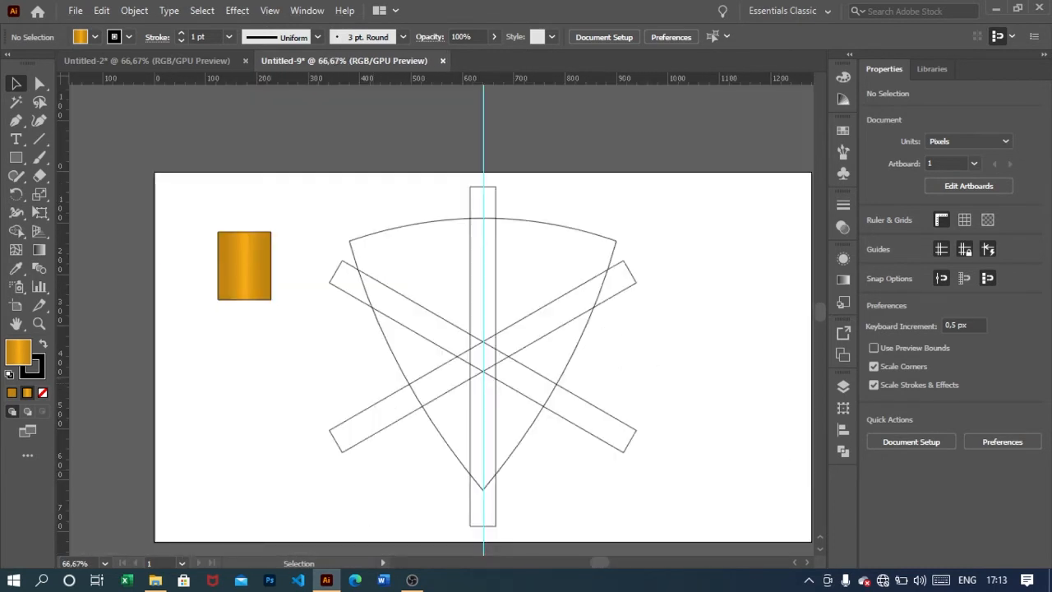
pyautogui.click(104, 563)
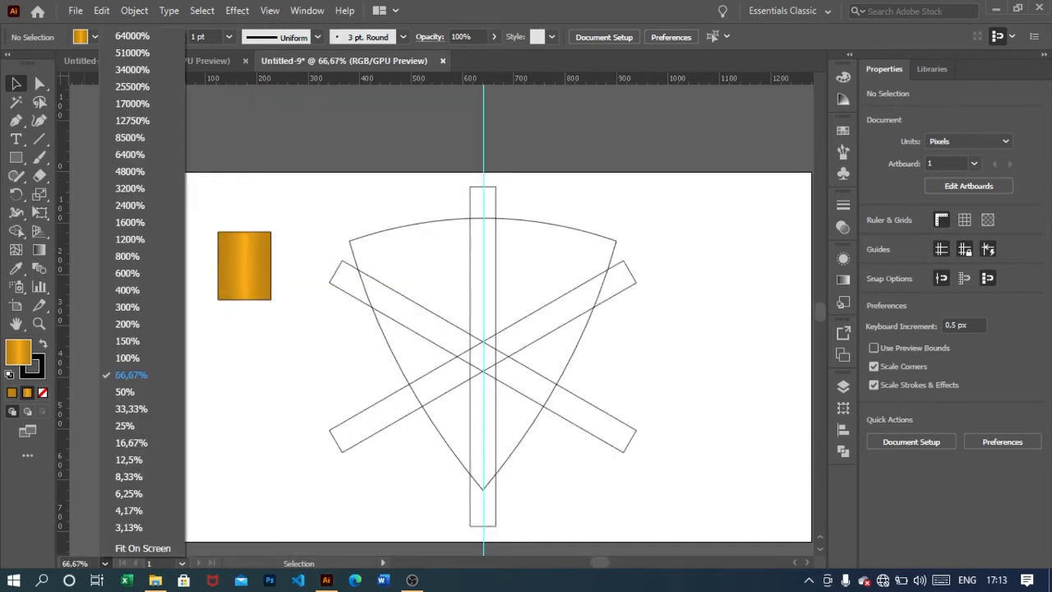
pyautogui.click(123, 562)
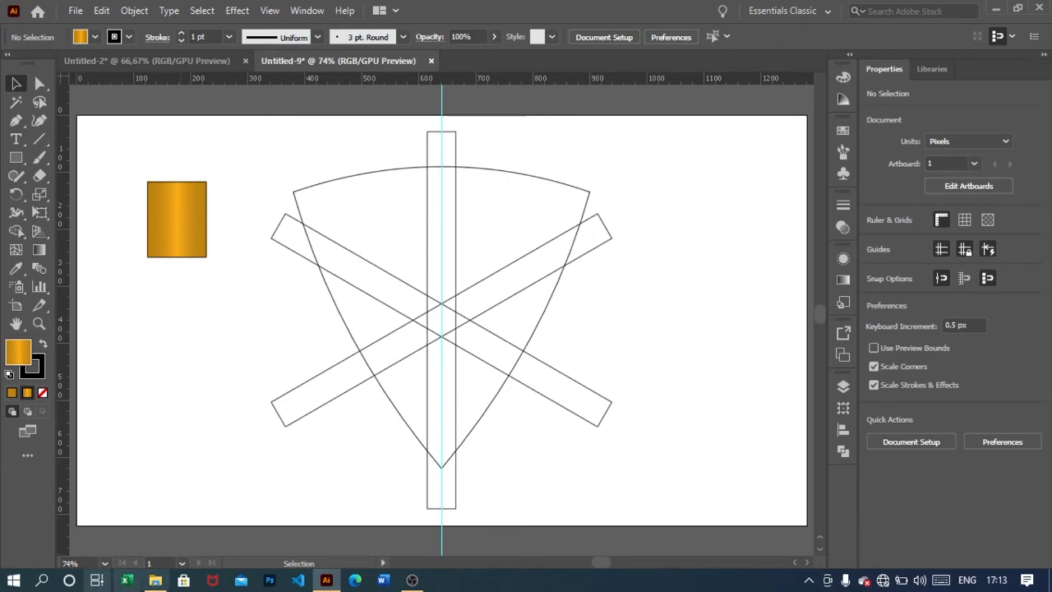
pyautogui.scroll(7, 86, 563)
pyautogui.scroll(1, 86, 563)
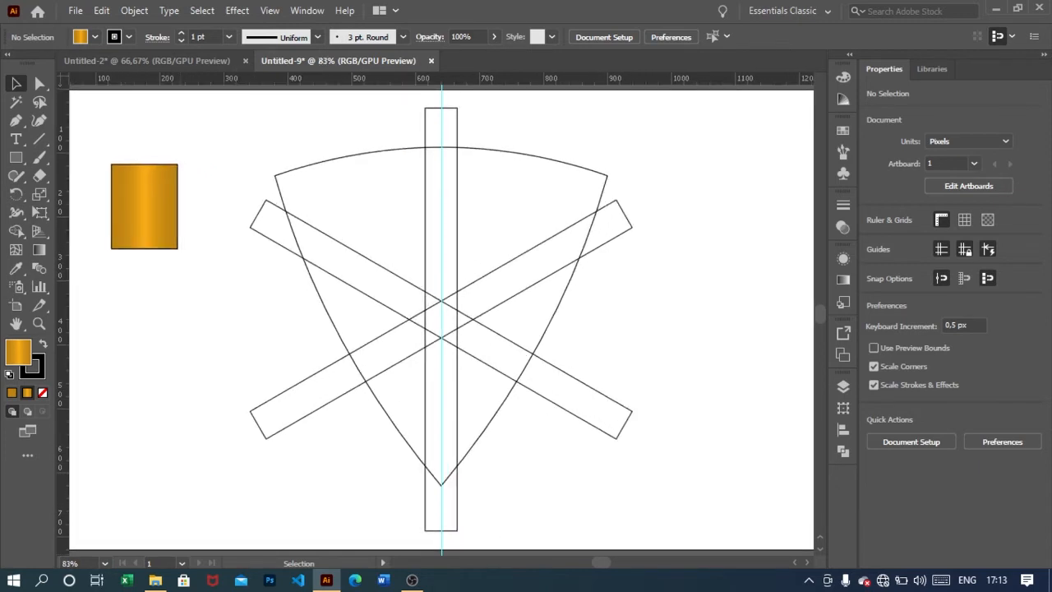
pyautogui.moveTo(346, 121); pyautogui.dragTo(374, 202)
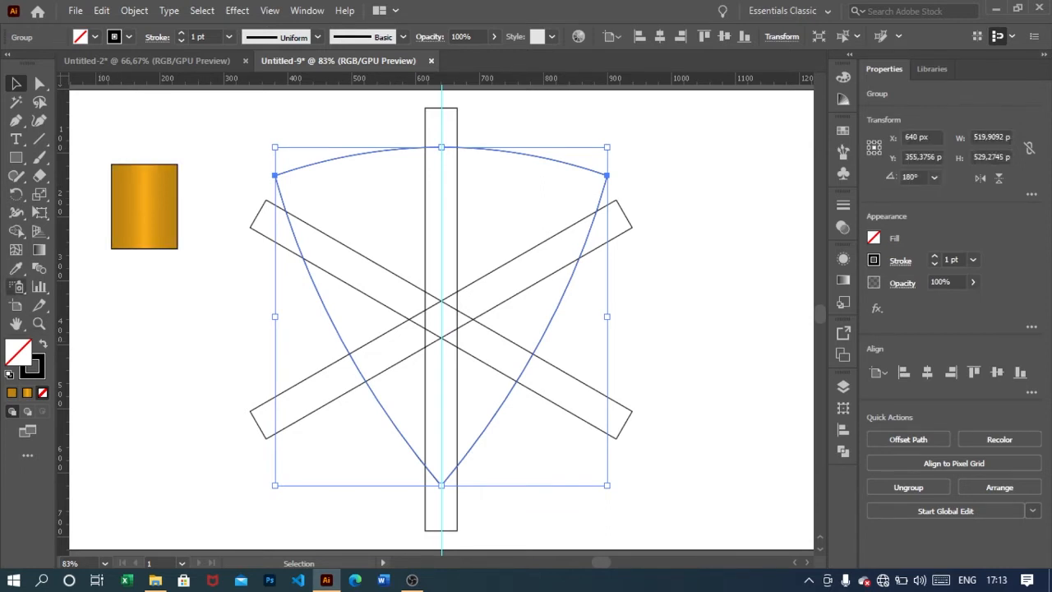
pyautogui.press('i')
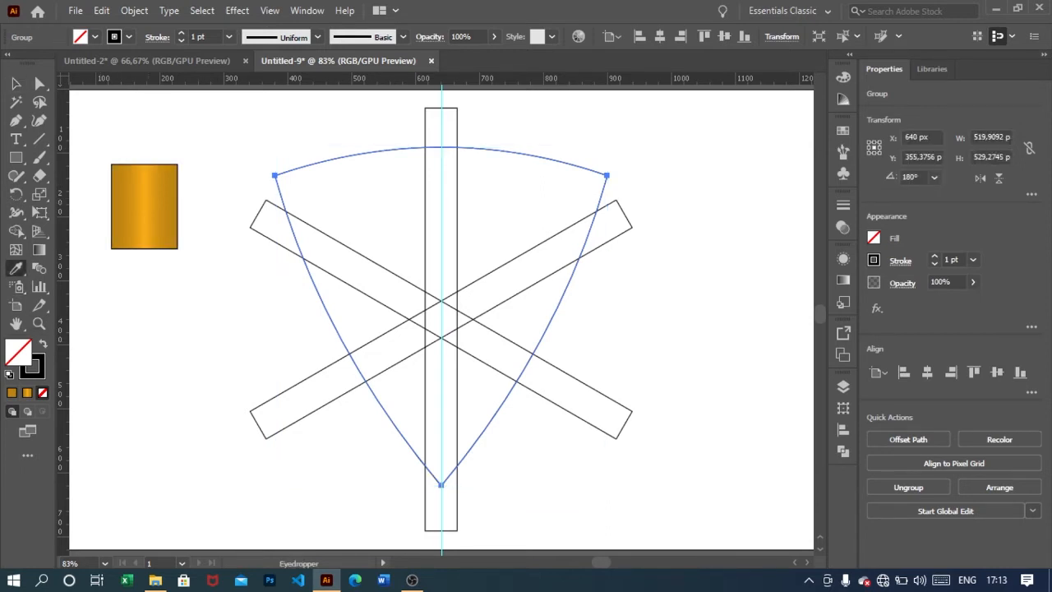
pyautogui.click(144, 206)
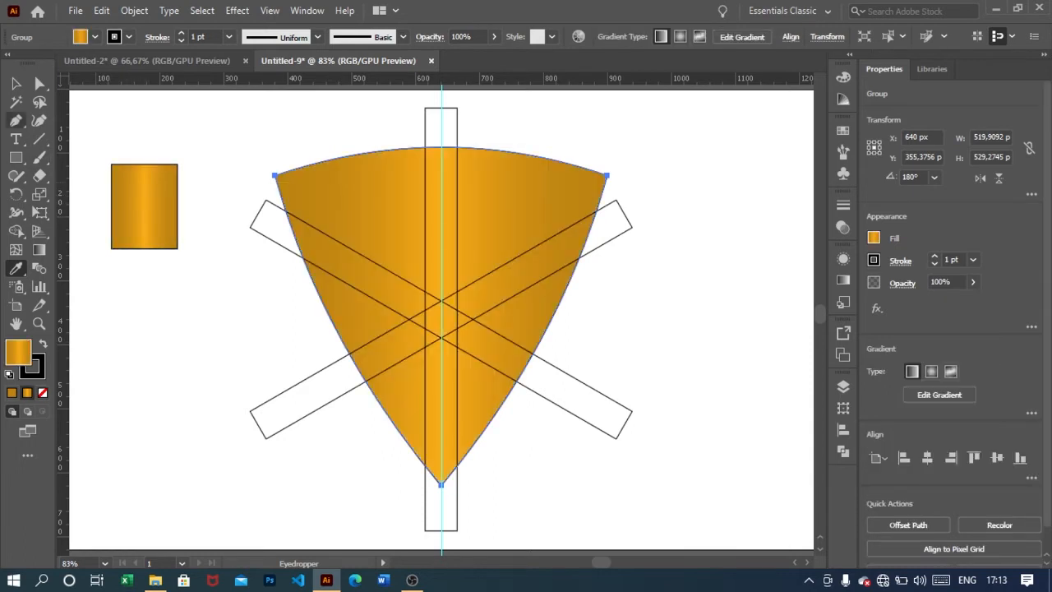
pyautogui.click(15, 83)
pyautogui.hotkey('ctrl', 'shift', 'a')
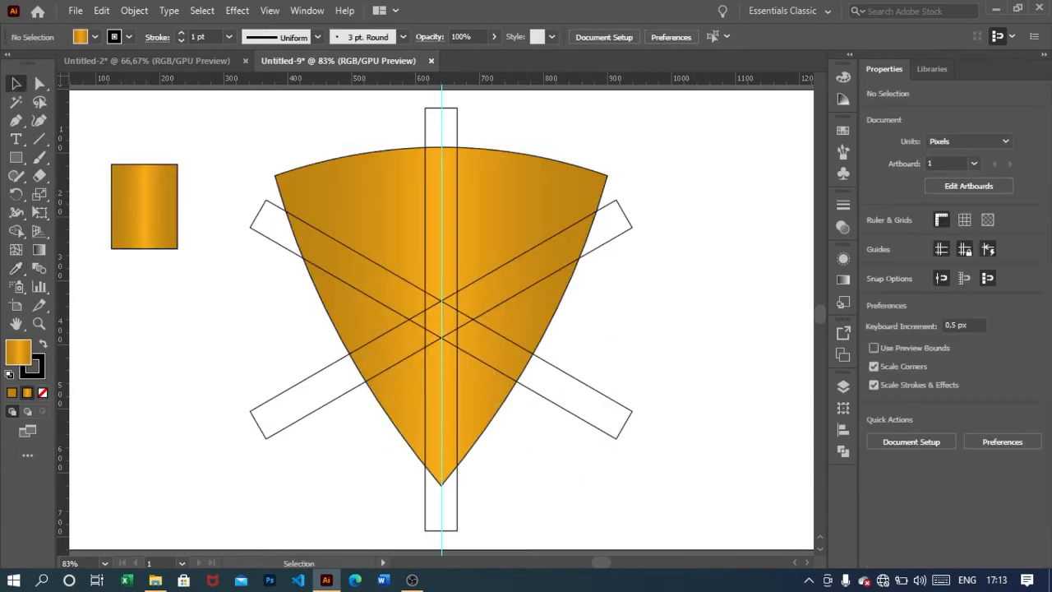
pyautogui.hotkey('ctrl', 'z')
pyautogui.hotkey('ctrl', 'shift', 'a')
pyautogui.click(518, 210)
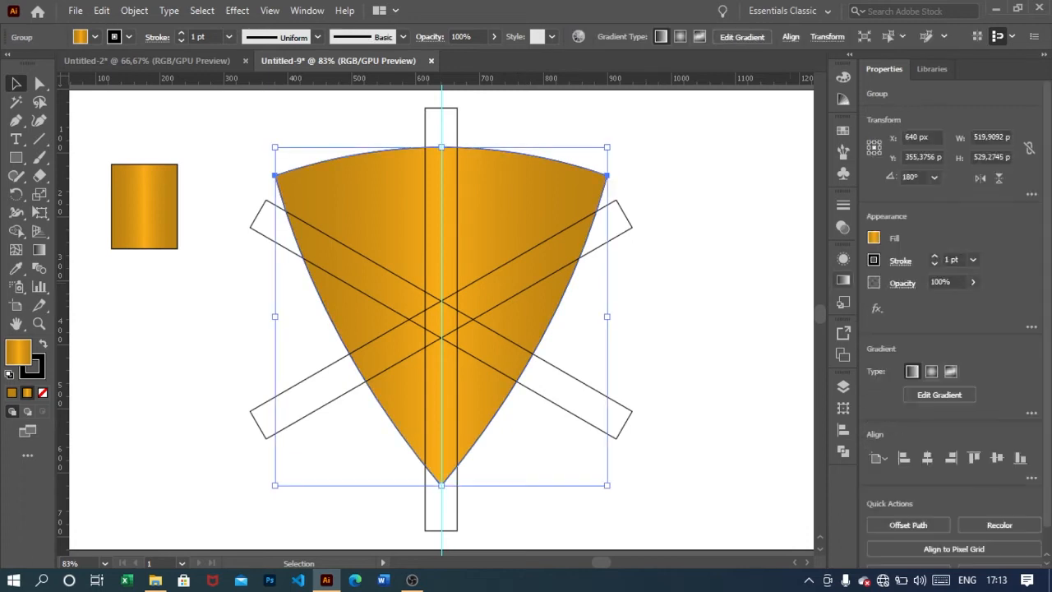
pyautogui.click(843, 280)
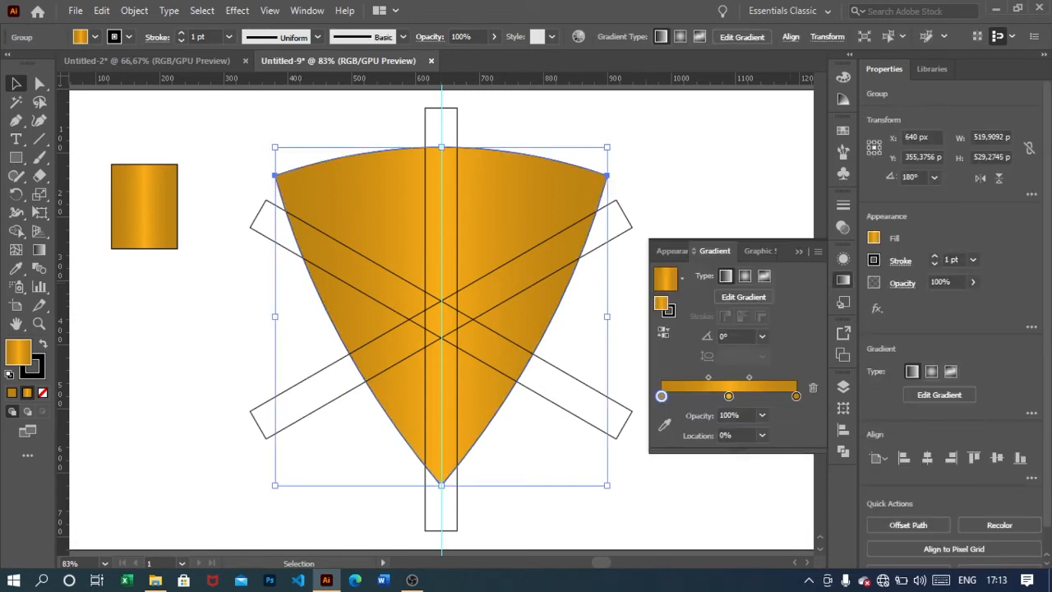
pyautogui.hotkey('ctrl', 'F9')
pyautogui.hotkey('ctrl', 'shift', 'a')
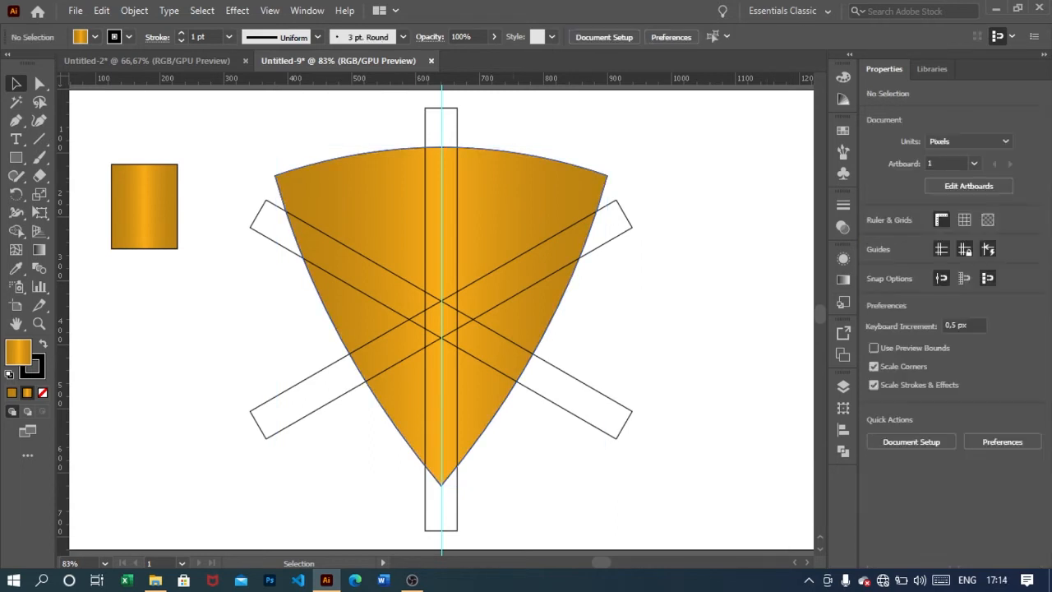
pyautogui.click(525, 214)
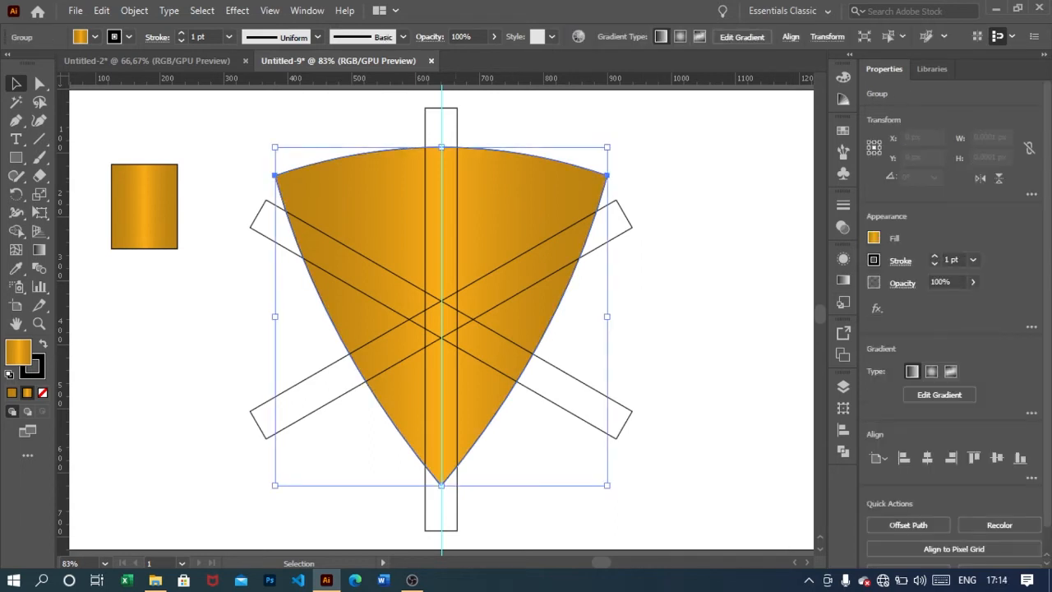
pyautogui.hotkey('ctrl', 'shift', 'a')
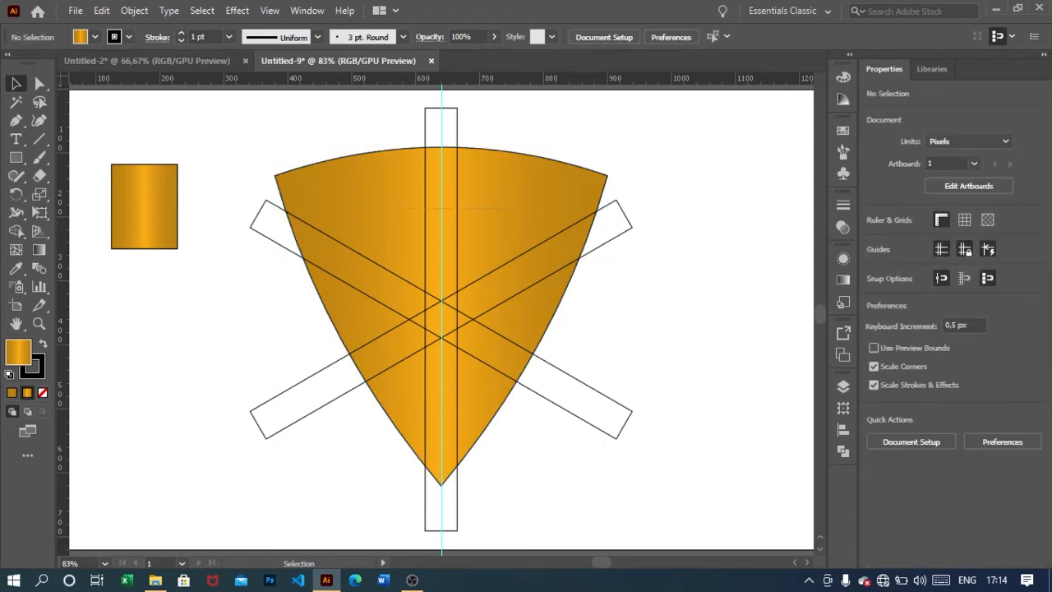
# Fill the three crossing bars over the shield with the white swatch.
pyautogui.moveTo(375, 208); pyautogui.dragTo(513, 359)
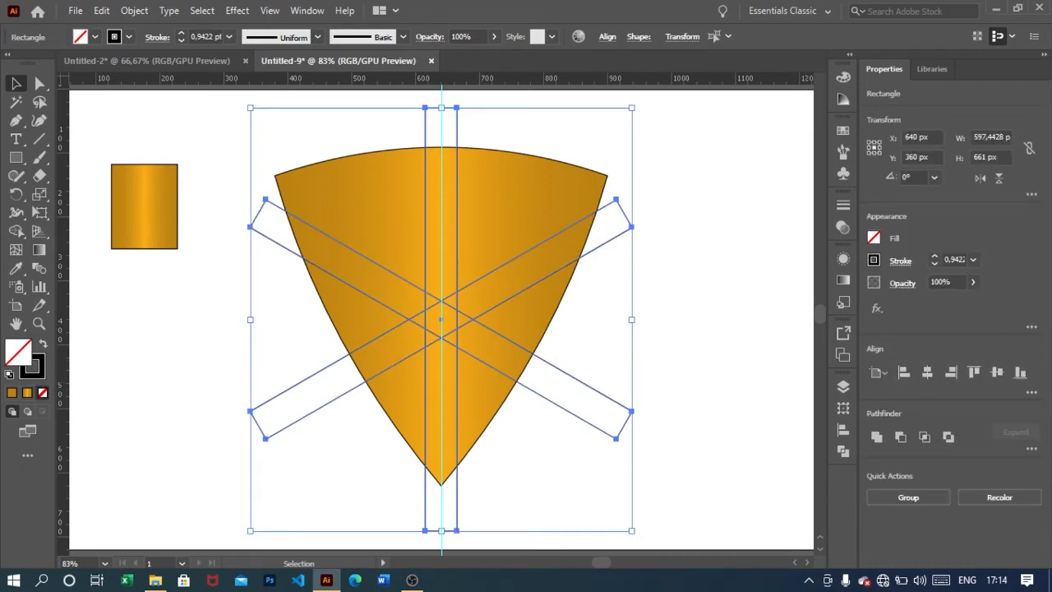
pyautogui.click(874, 237)
pyautogui.click(727, 292)
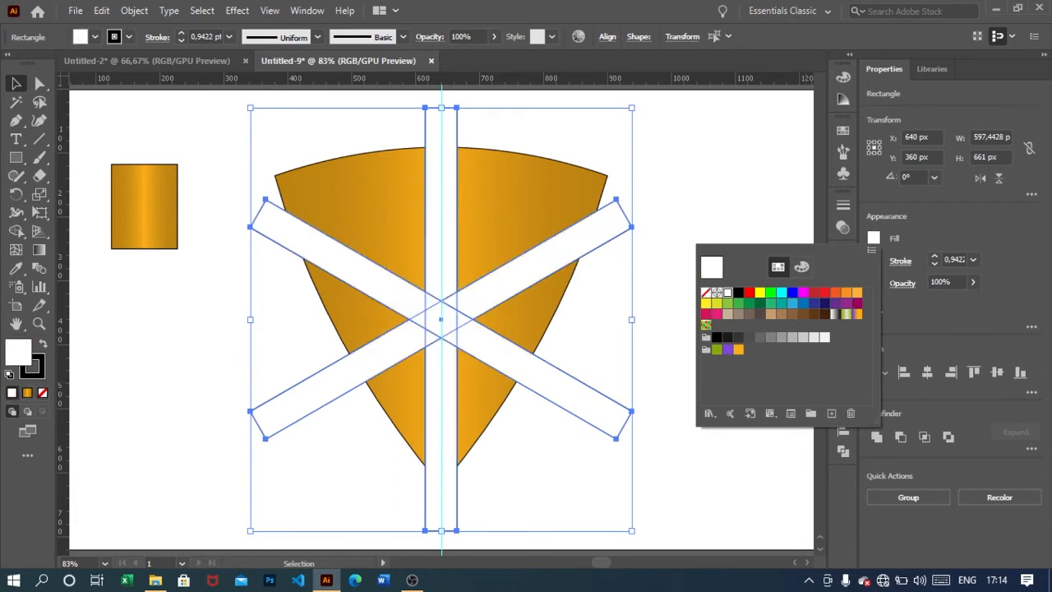
pyautogui.press('Escape')
pyautogui.hotkey('ctrl', 'shift', 'a')
# Group the three white crossing bars.
pyautogui.moveTo(409, 231); pyautogui.dragTo(453, 346)
pyautogui.rightClick(453, 345)
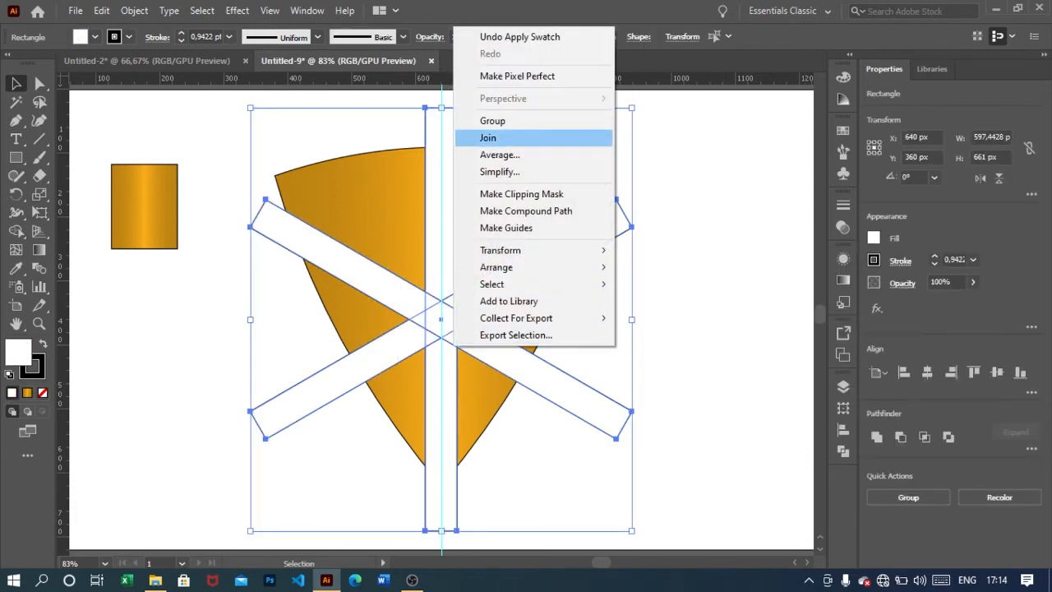
pyautogui.click(493, 120)
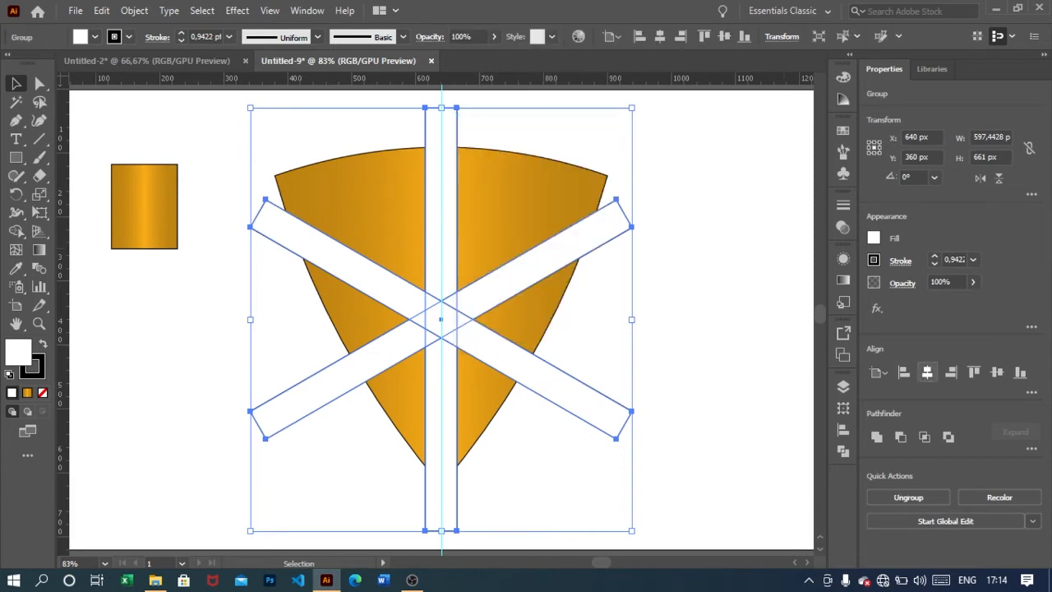
pyautogui.click(726, 362)
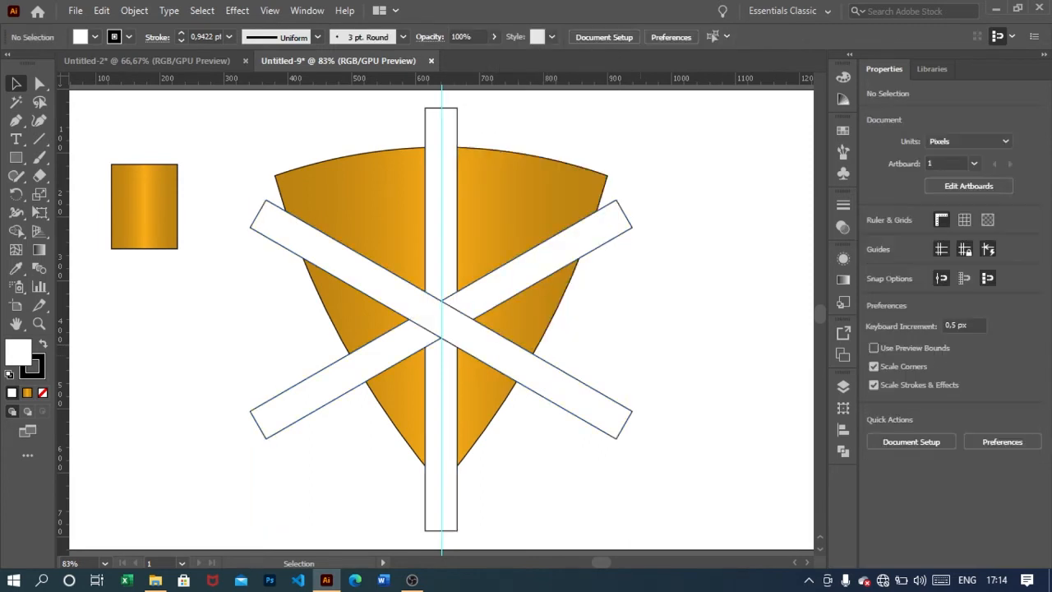
# Remove the bars' two lower diagonal arms and the upper vertical arm with the Shape Builder tool, leaving a Y shape.
pyautogui.click(567, 392)
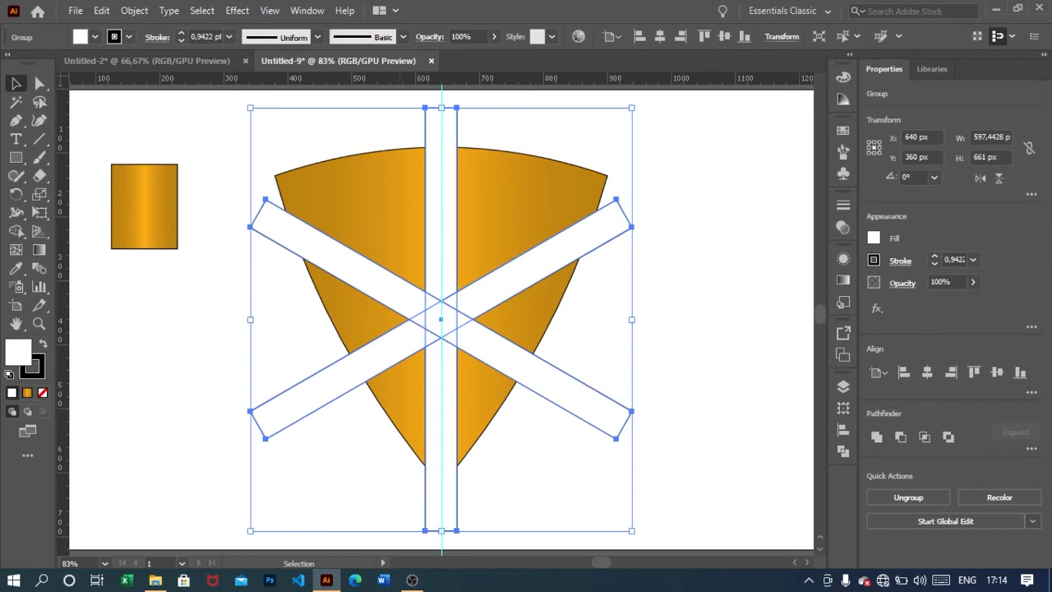
pyautogui.click(15, 231)
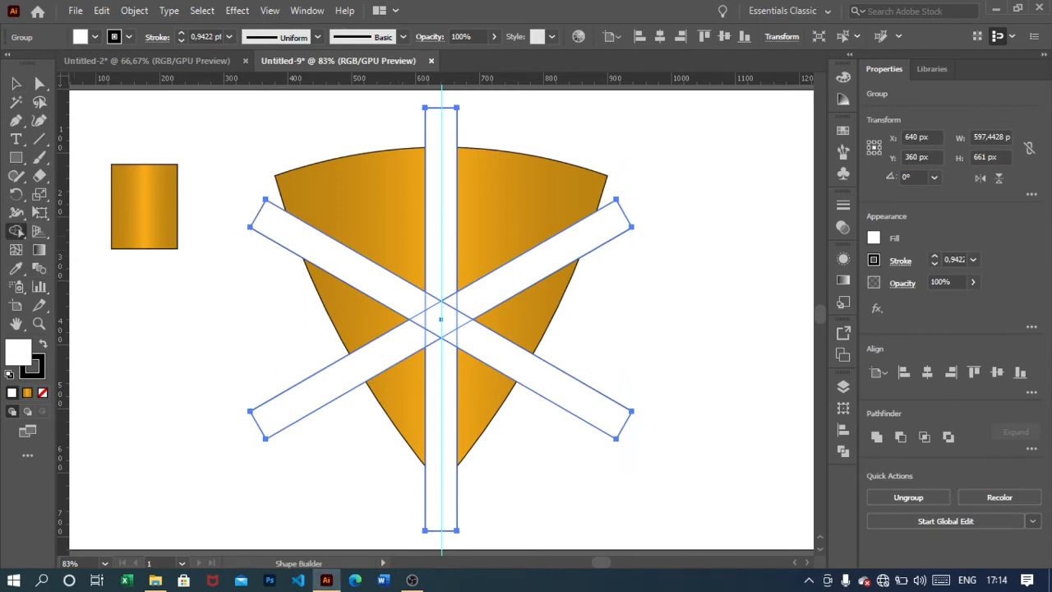
pyautogui.moveTo(280, 352)
pyautogui.mouseDown()
pyautogui.moveTo(305, 456)
pyautogui.moveTo(251, 395)
pyautogui.moveTo(308, 411)
pyautogui.moveTo(284, 407)
pyautogui.mouseUp()
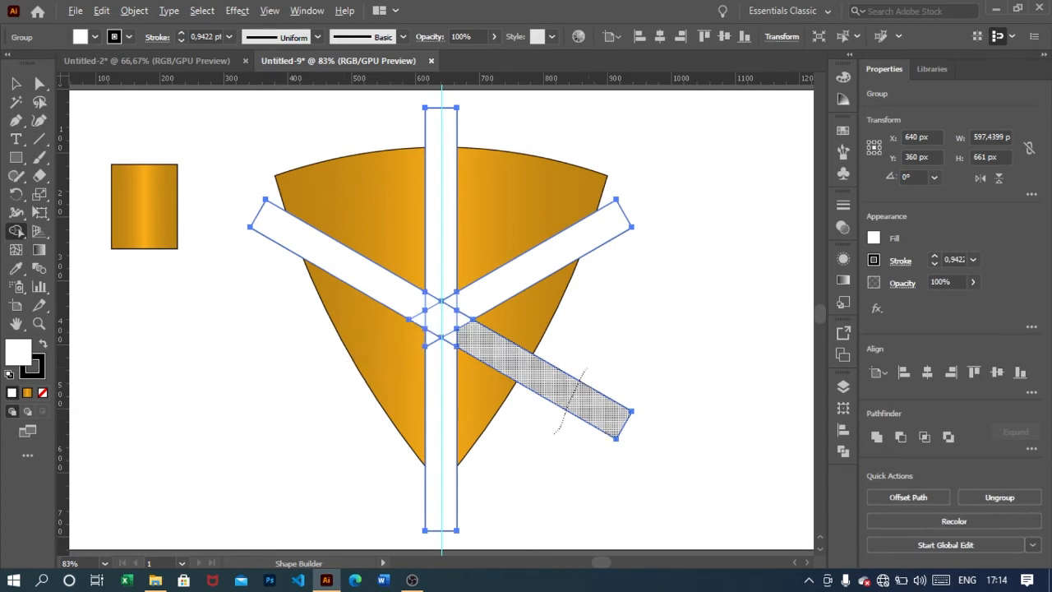
pyautogui.keyDown('alt'); pyautogui.click(595, 359); pyautogui.keyUp('alt')
pyautogui.moveTo(491, 168)
pyautogui.mouseDown()
pyautogui.moveTo(398, 148)
pyautogui.moveTo(448, 171)
pyautogui.mouseUp()
pyautogui.click(16, 83)
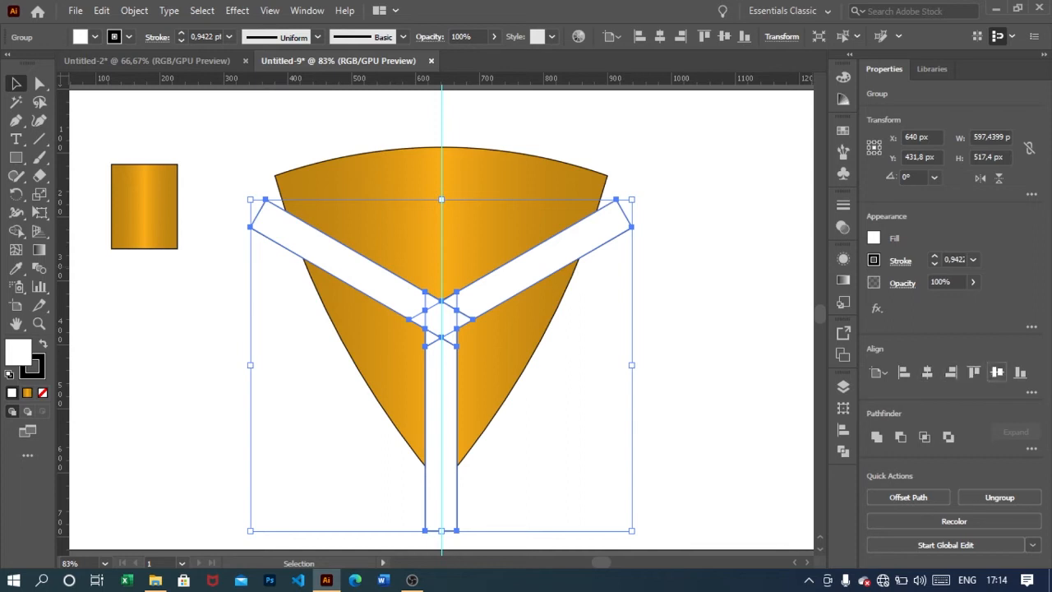
# Align the Y-shaped bar group to the artboard's vertical centre and ungroup it.
pyautogui.click(997, 371)
pyautogui.hotkey('ctrl', 'shift', 'a')
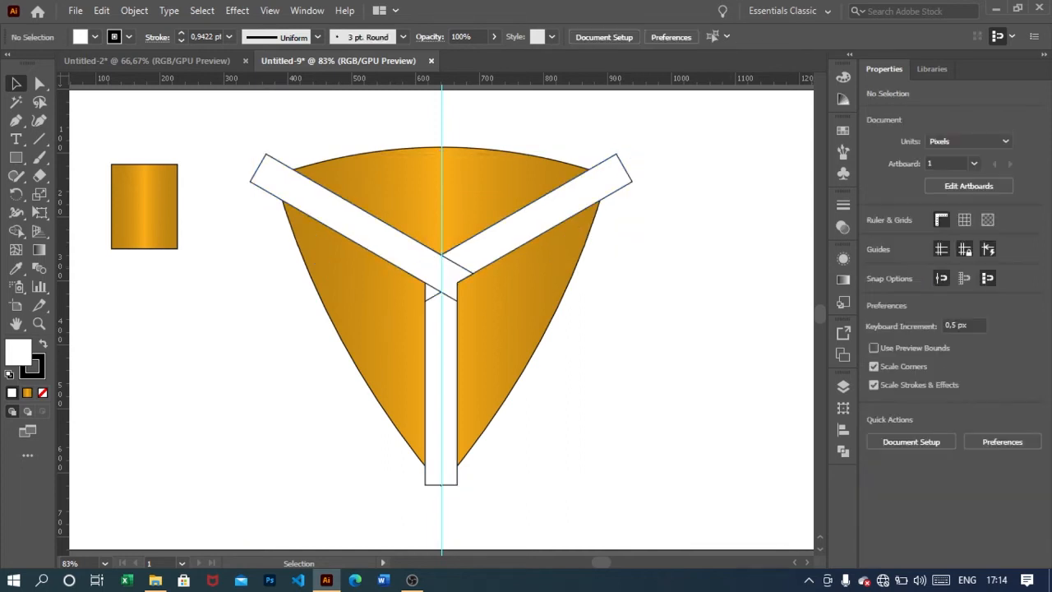
pyautogui.rightClick(444, 400)
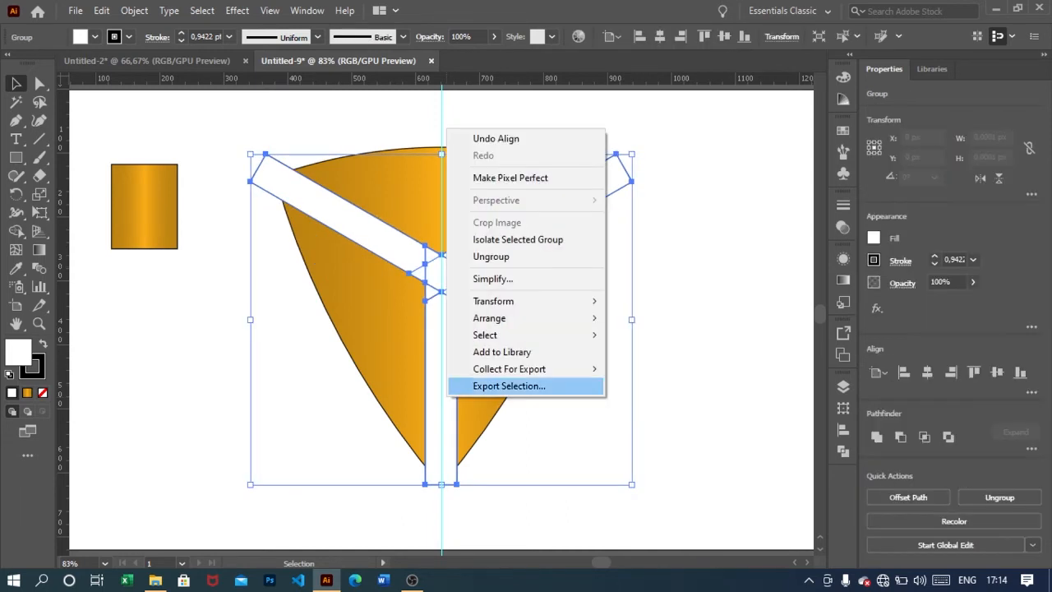
pyautogui.click(494, 257)
pyautogui.hotkey('ctrl', 'shift', 'a')
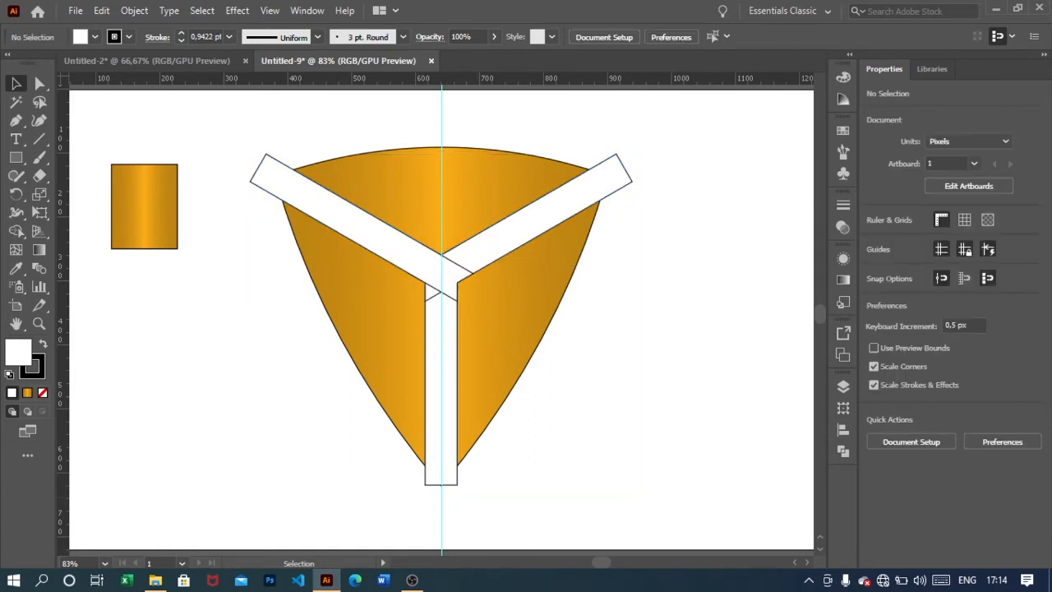
# Lengthen the Y shape's vertical arm downward by about 41 px, past the shield's tip.
pyautogui.hotkey('ctrl', '+')
pyautogui.hotkey('ctrl', '+')
pyautogui.hotkey('ctrl', '+')
pyautogui.click(442, 328)
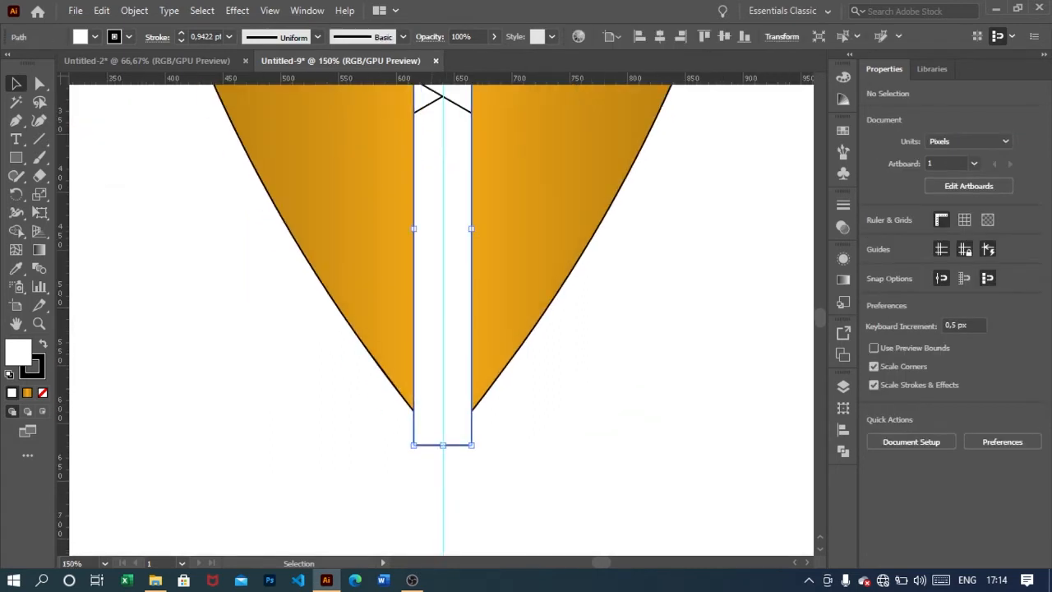
pyautogui.moveTo(442, 445); pyautogui.dragTo(442, 492)
pyautogui.hotkey('ctrl', 'shift', 'a')
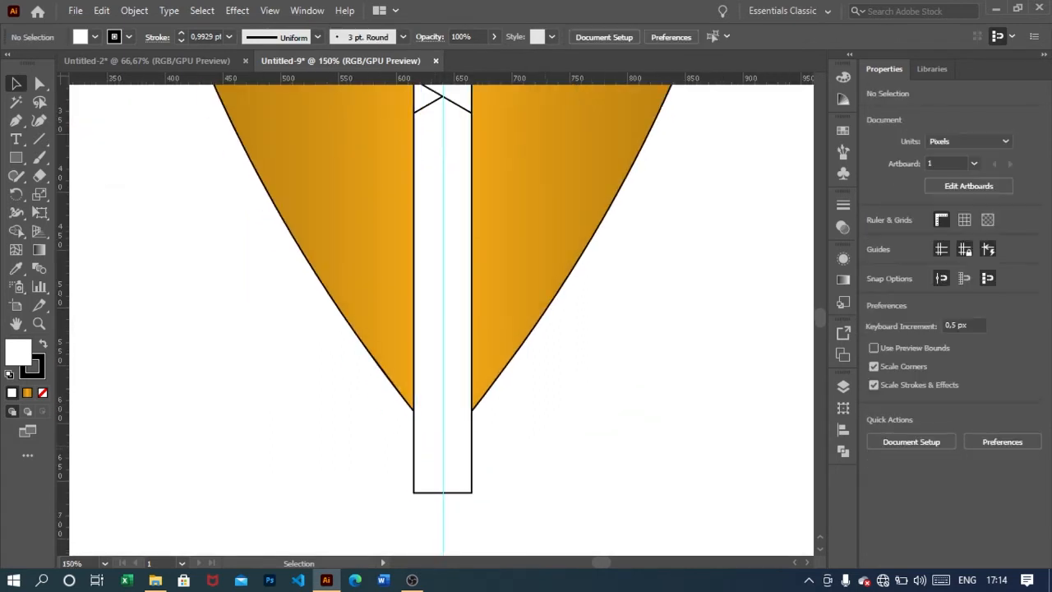
# Select all the white pieces of the Y shape and group them again.
pyautogui.click(105, 563)
pyautogui.click(135, 547)
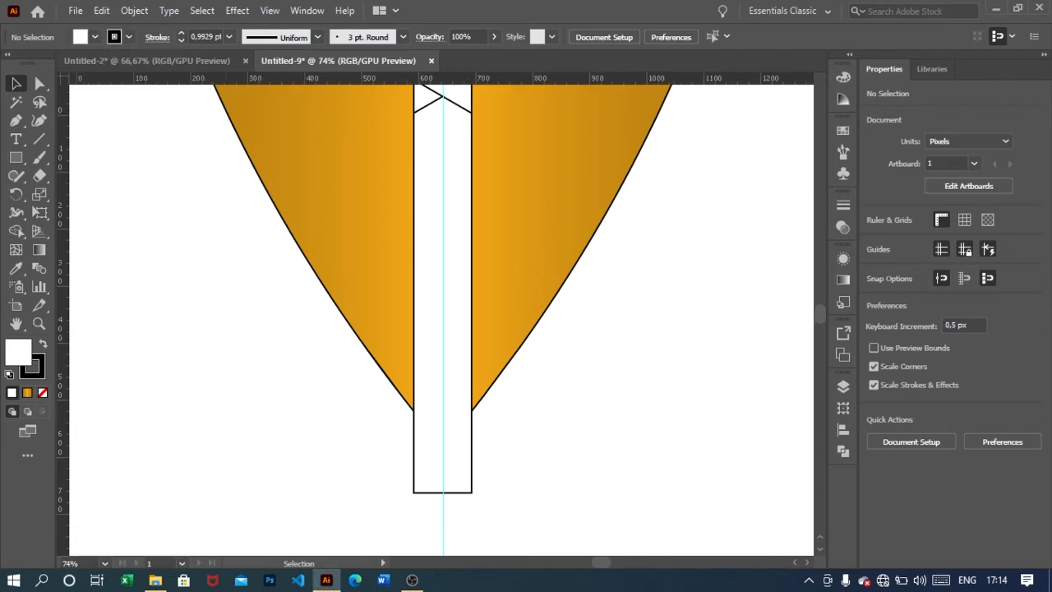
pyautogui.hotkey('ctrl', '1')
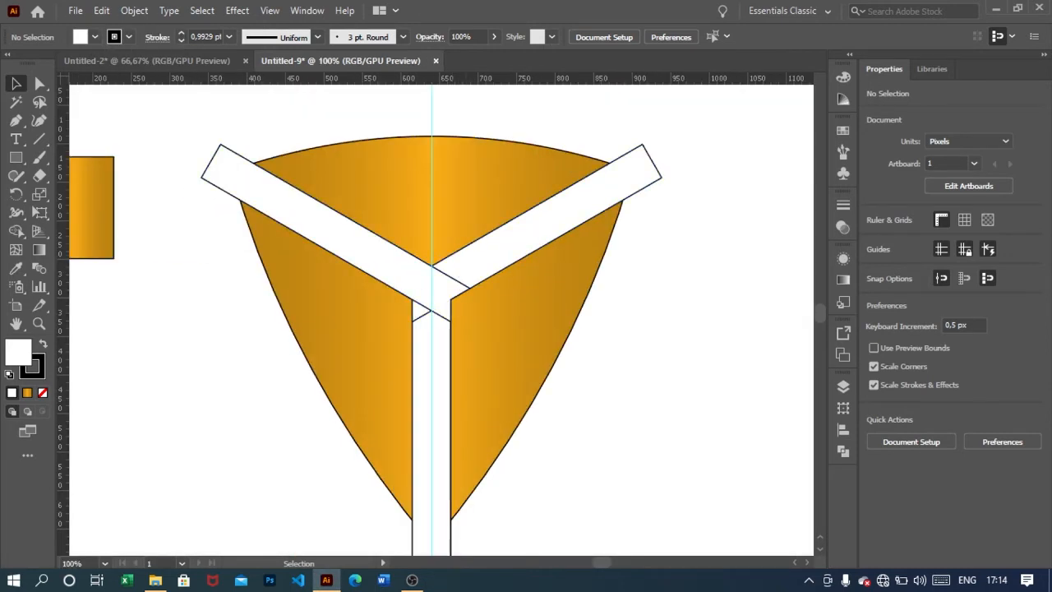
pyautogui.click(450, 251)
pyautogui.rightClick(451, 251)
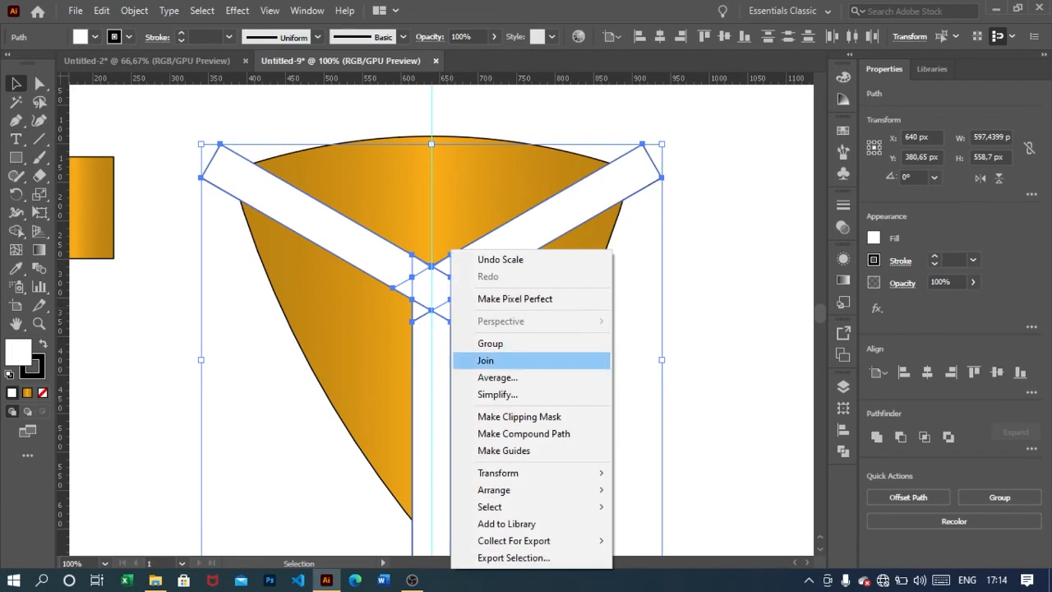
pyautogui.click(493, 344)
pyautogui.click(631, 323)
pyautogui.scroll(-2, 630, 323)
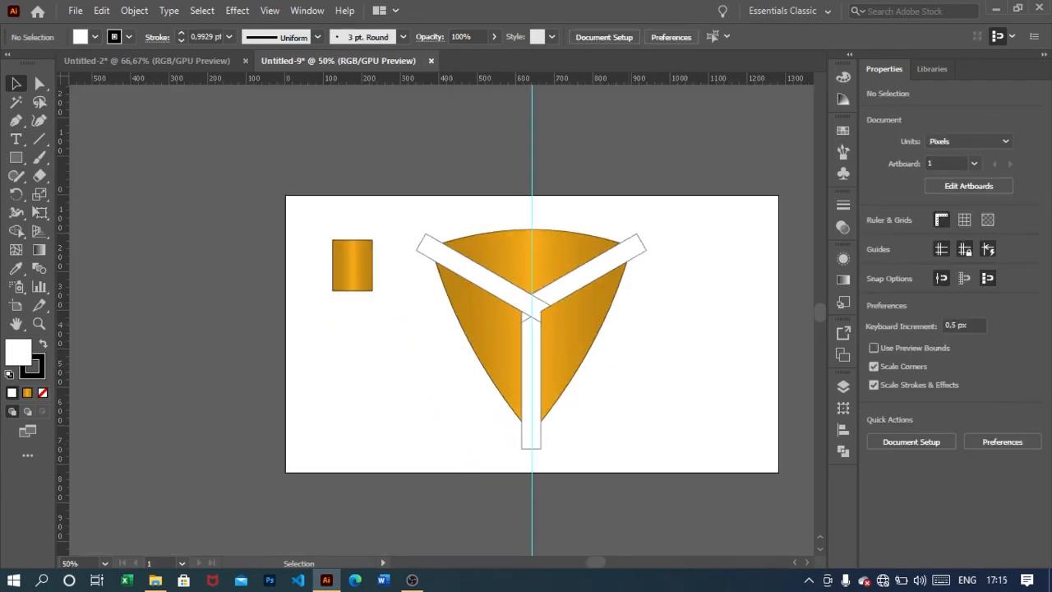
pyautogui.hscroll(2, 630, 323)
pyautogui.hotkey('ctrl', '+')
pyautogui.hotkey('ctrl', '+')
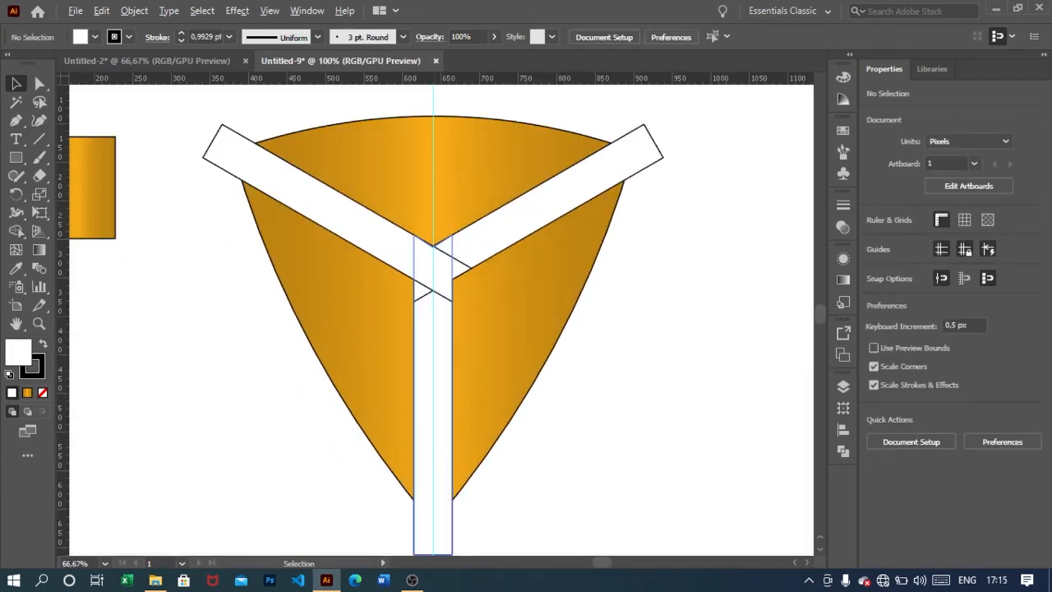
pyautogui.hotkey('ctrl', '-')
pyautogui.hotkey('ctrl', '-')
pyautogui.hotkey('ctrl', '+')
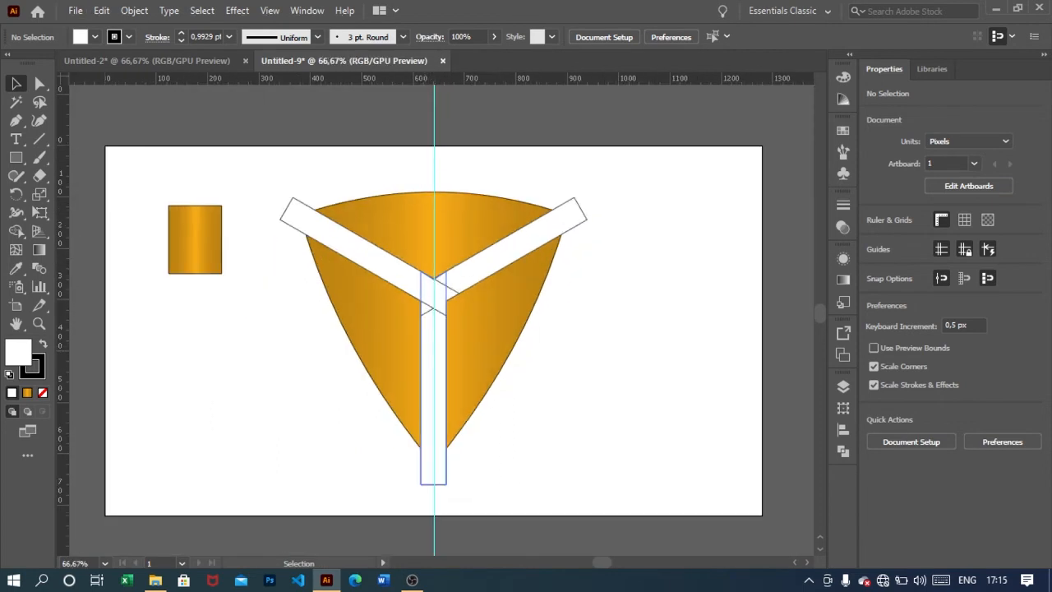
# Hide the guides and unlock all locked objects, leaving nothing selected.
pyautogui.rightClick(645, 282)
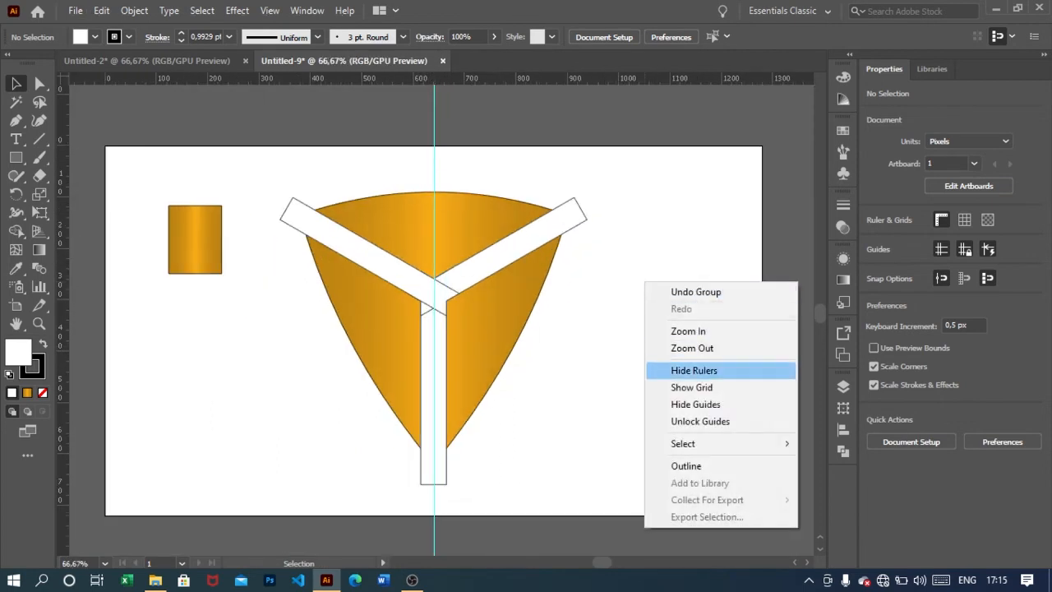
pyautogui.click(695, 403)
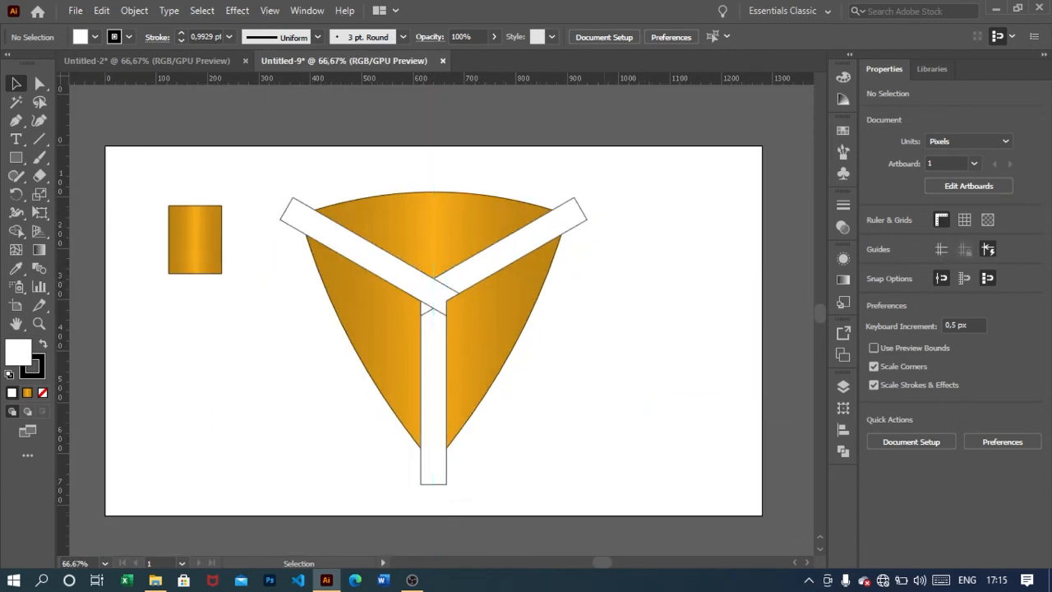
pyautogui.click(134, 10)
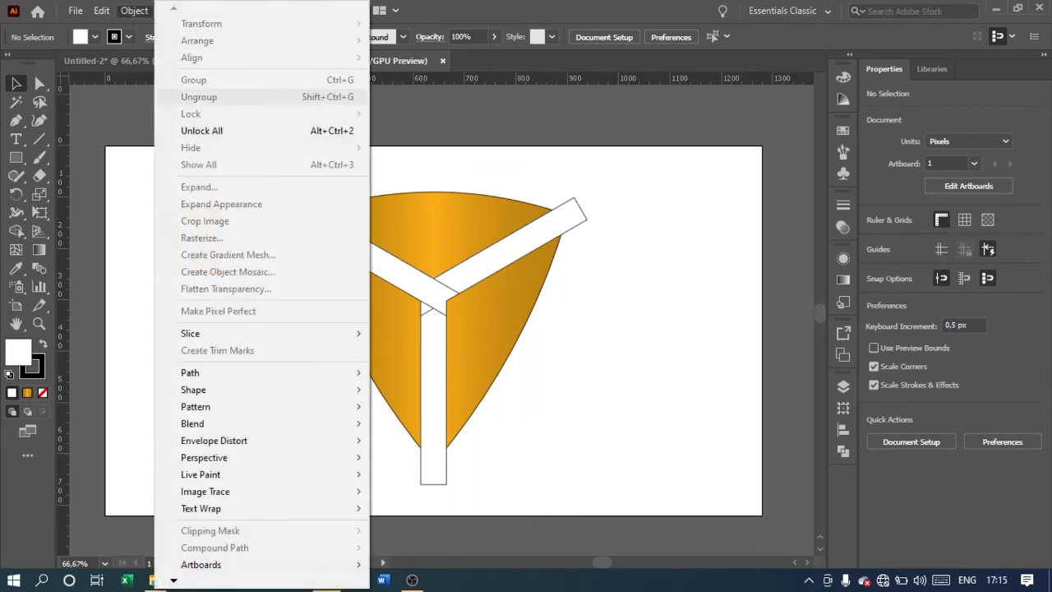
pyautogui.click(202, 130)
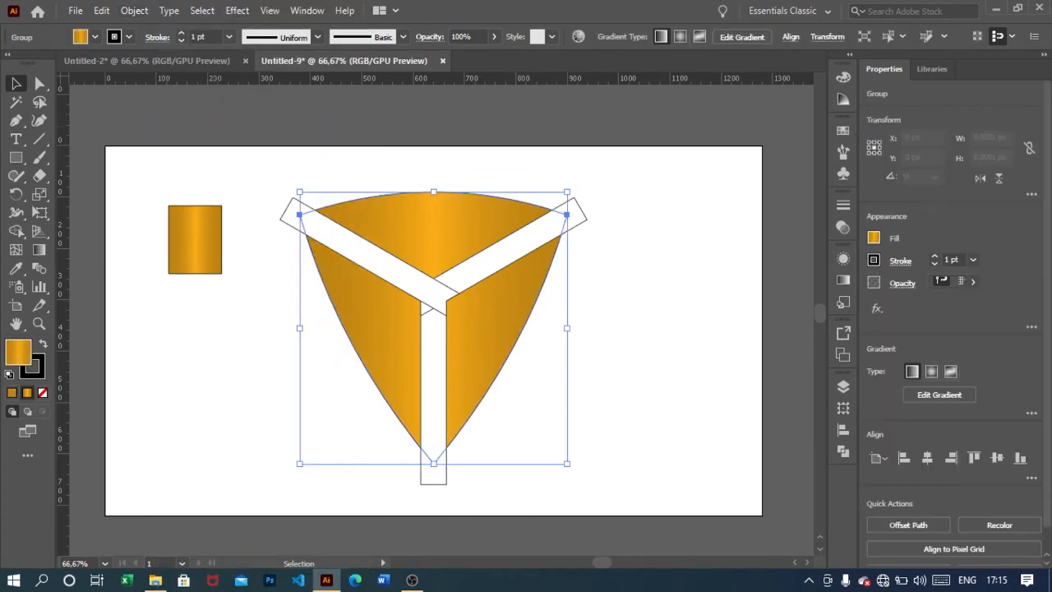
pyautogui.hotkey('ctrl', 'shift', 'a')
# Delete the small gold-gradient sample rectangle beside the shield.
pyautogui.click(105, 563)
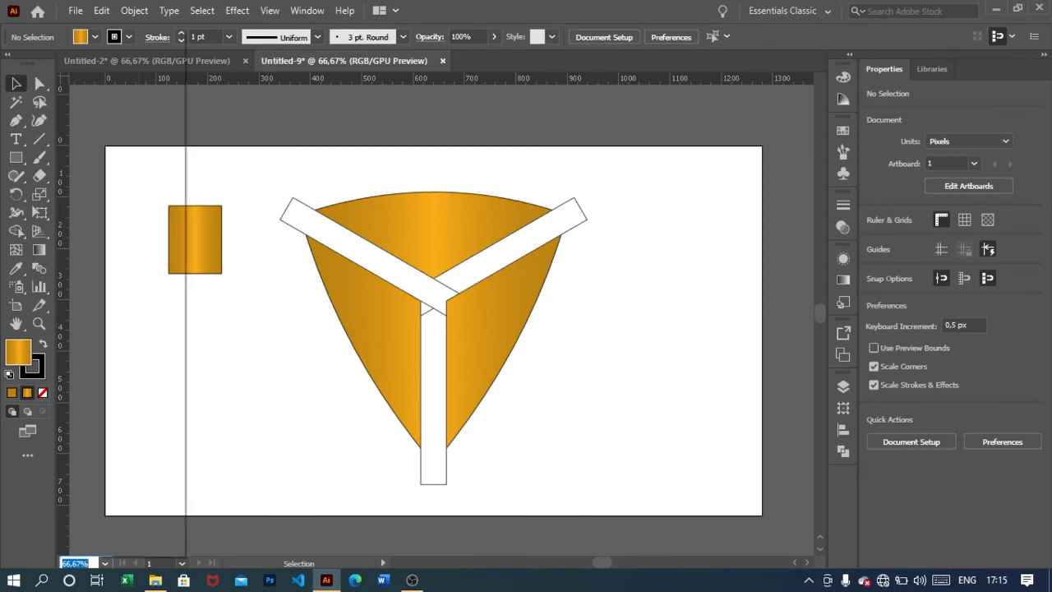
pyautogui.press('Escape')
pyautogui.hotkey('ctrl', '+')
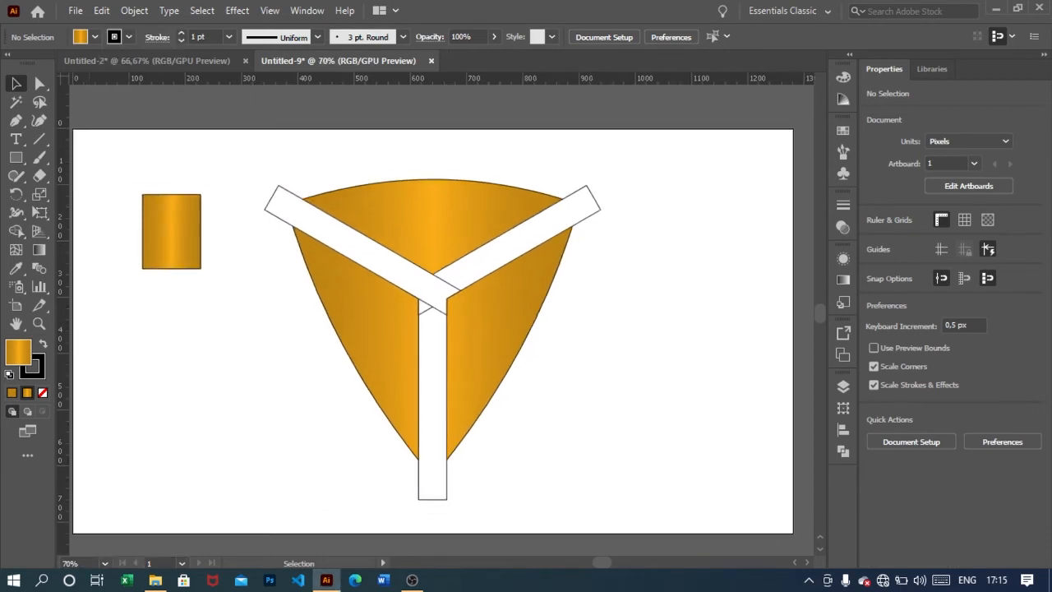
pyautogui.moveTo(245, 152); pyautogui.dragTo(600, 515)
pyautogui.click(146, 222)
pyautogui.click(146, 222)
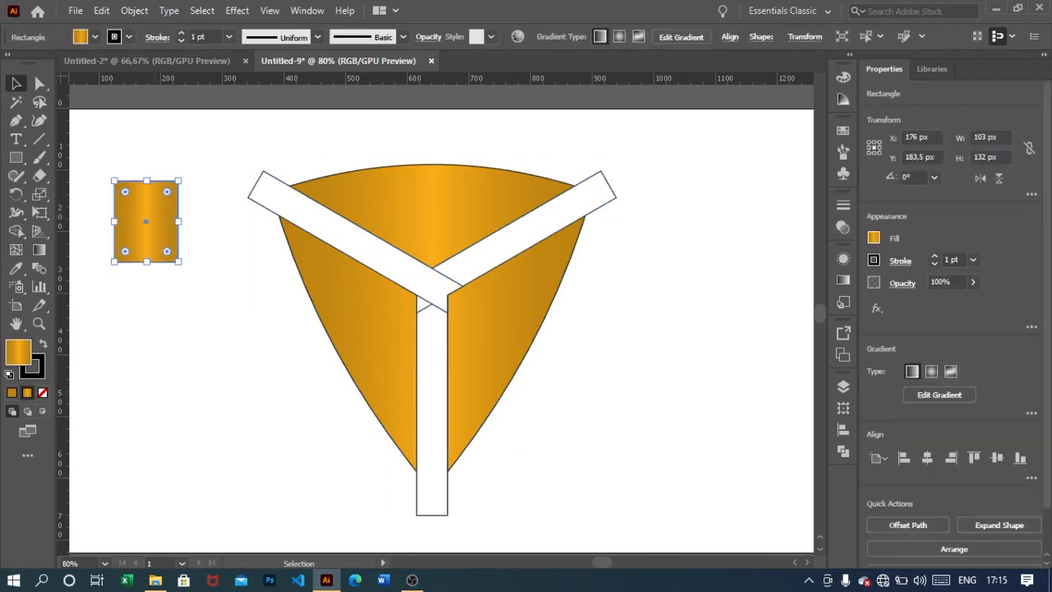
pyautogui.press('Delete')
# Select the shield together with the white Y shape and apply the Pathfinder Trim operation to them.
pyautogui.moveTo(214, 146); pyautogui.dragTo(582, 485)
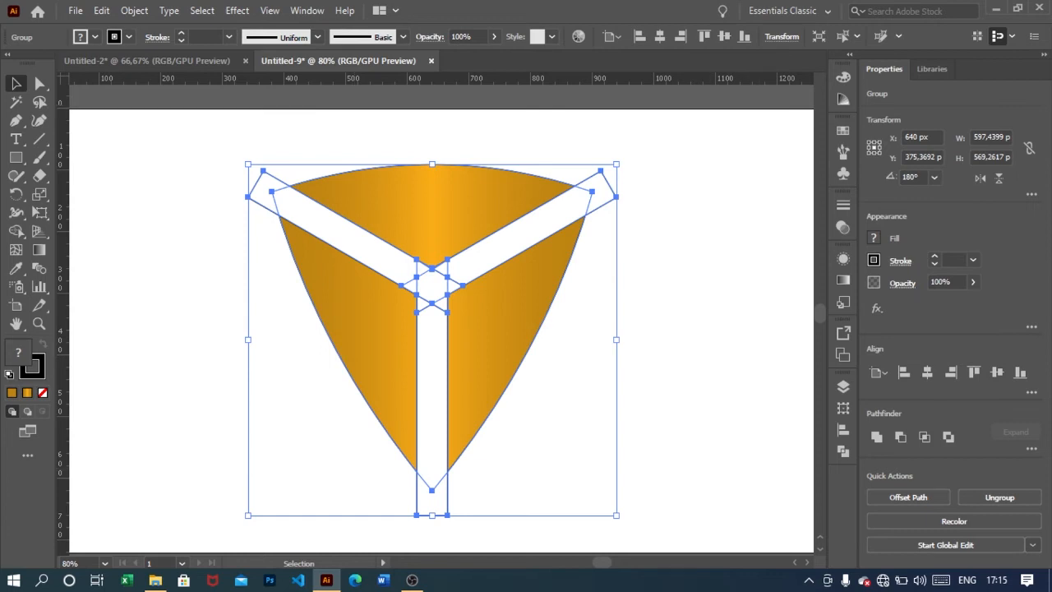
pyautogui.click(307, 10)
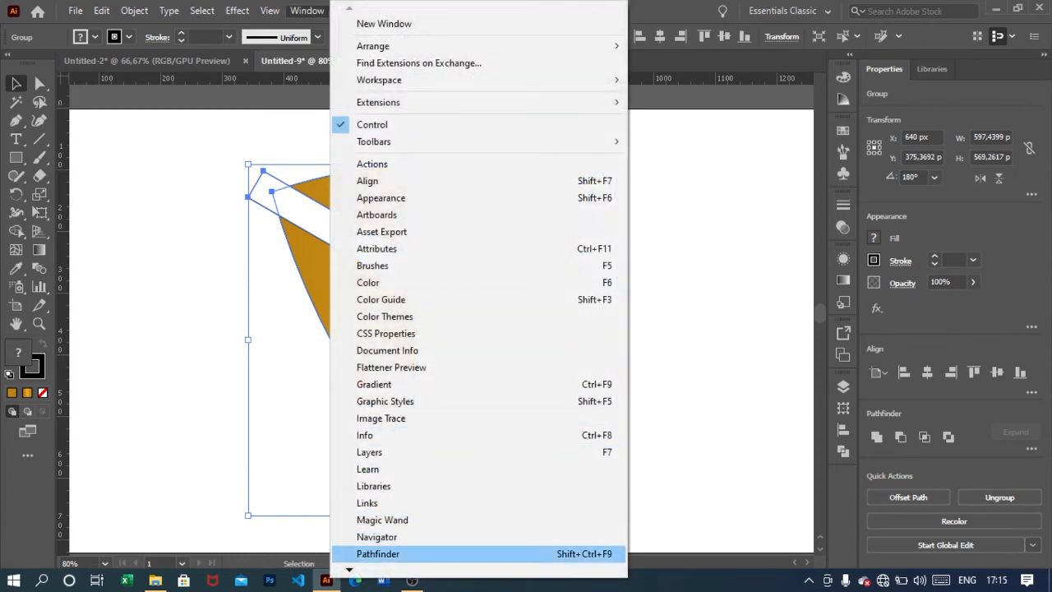
pyautogui.moveTo(350, 569)
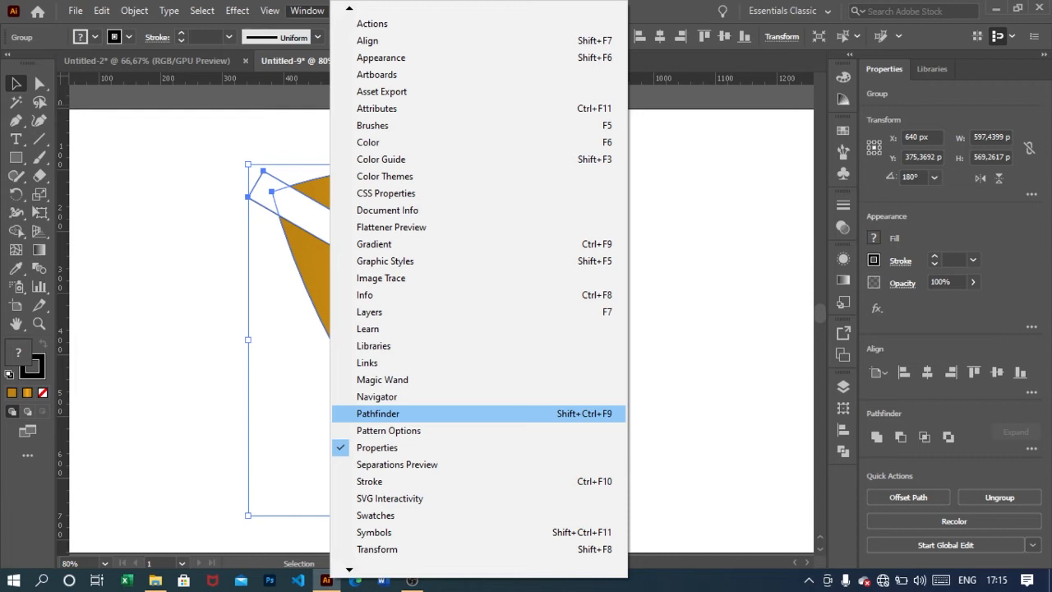
pyautogui.click(378, 413)
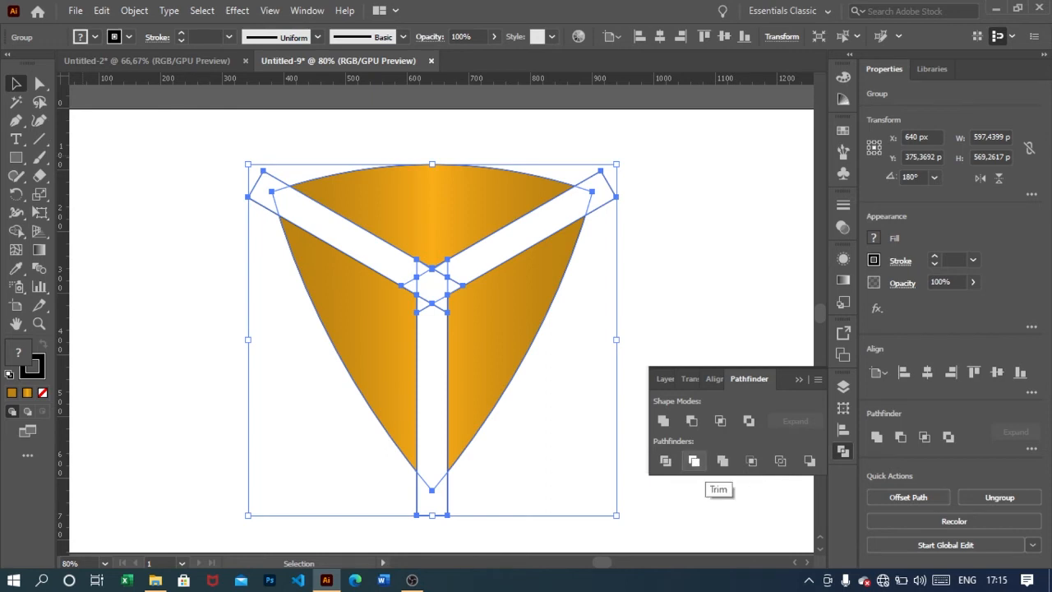
pyautogui.click(694, 461)
pyautogui.click(799, 380)
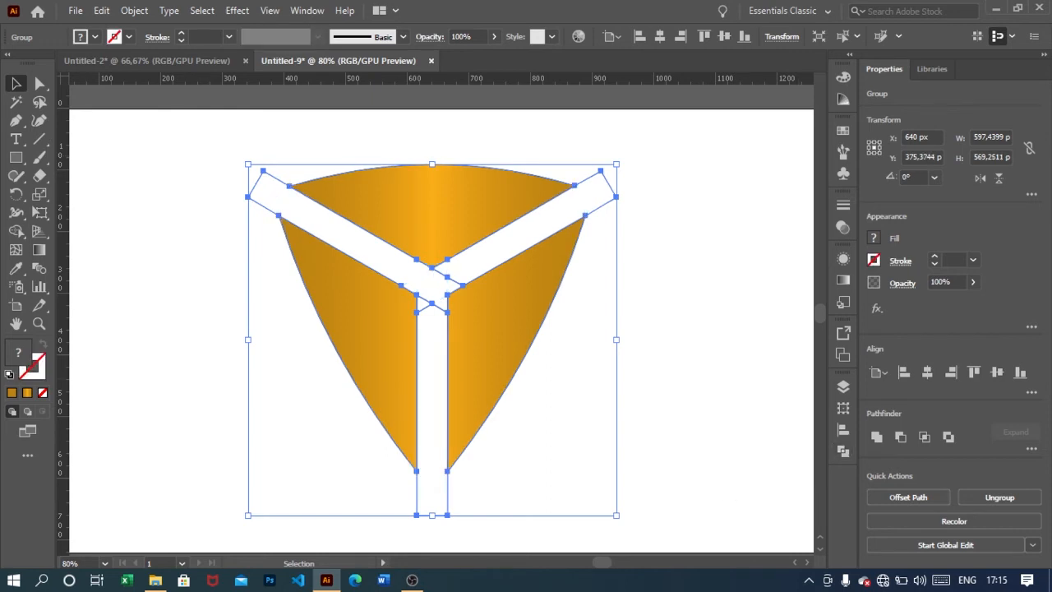
# Isolate the trimmed group, delete its white Y pieces so only the three gold segments remain, and exit isolation.
pyautogui.rightClick(524, 232)
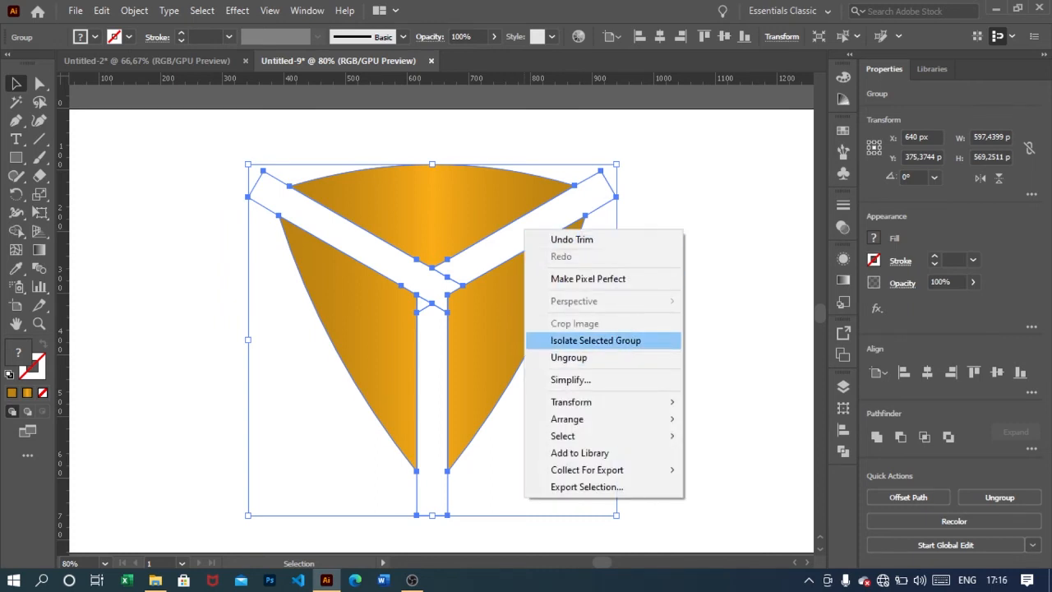
pyautogui.click(595, 340)
pyautogui.click(588, 197)
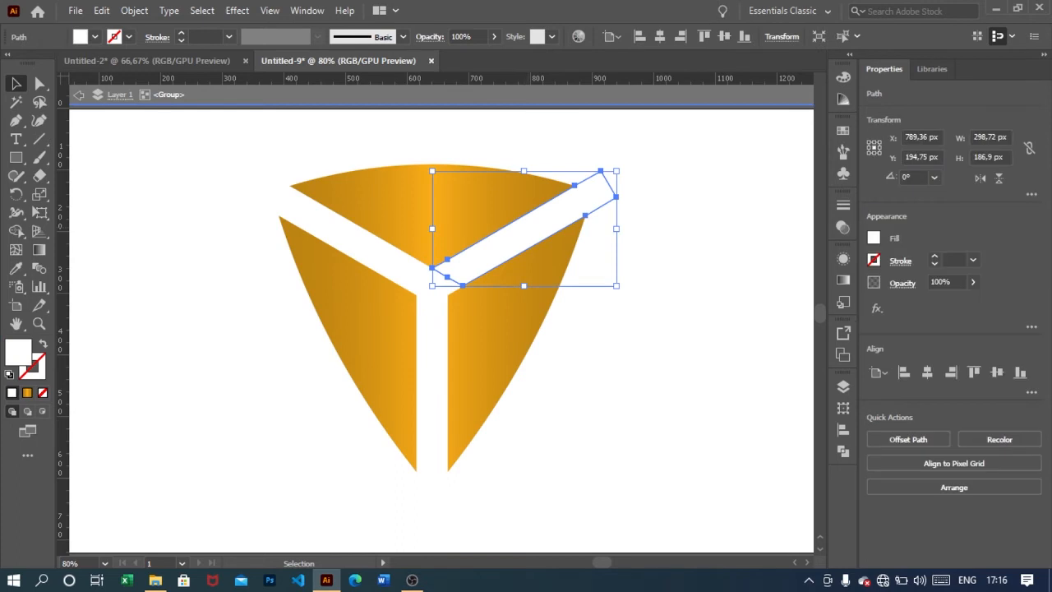
pyautogui.hotkey('ctrl', 'shift', 'a')
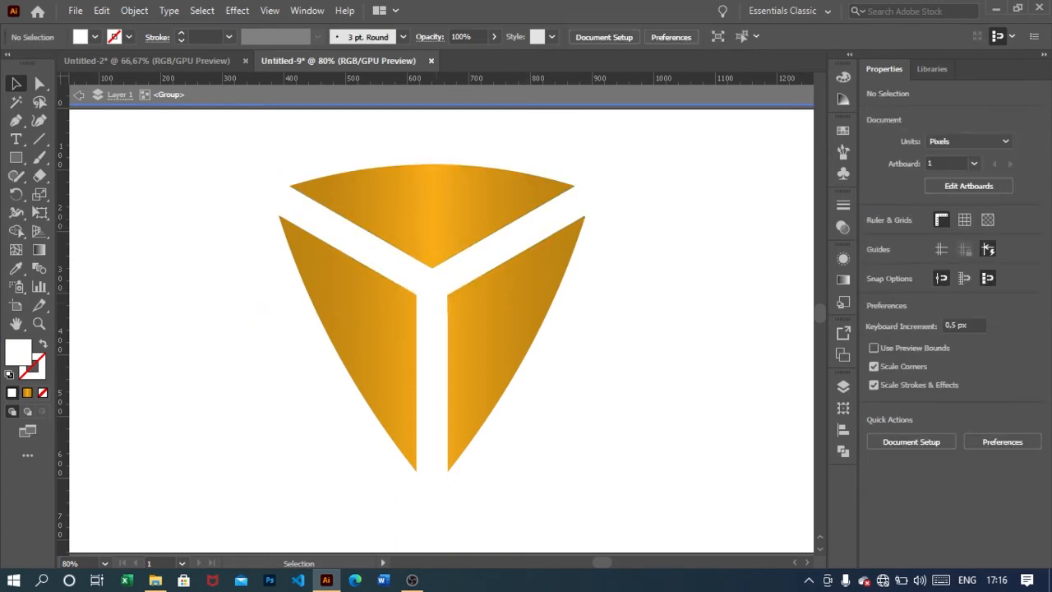
pyautogui.click(432, 361)
pyautogui.hotkey('ctrl', 'shift', 'a')
pyautogui.moveTo(535, 227); pyautogui.dragTo(537, 228)
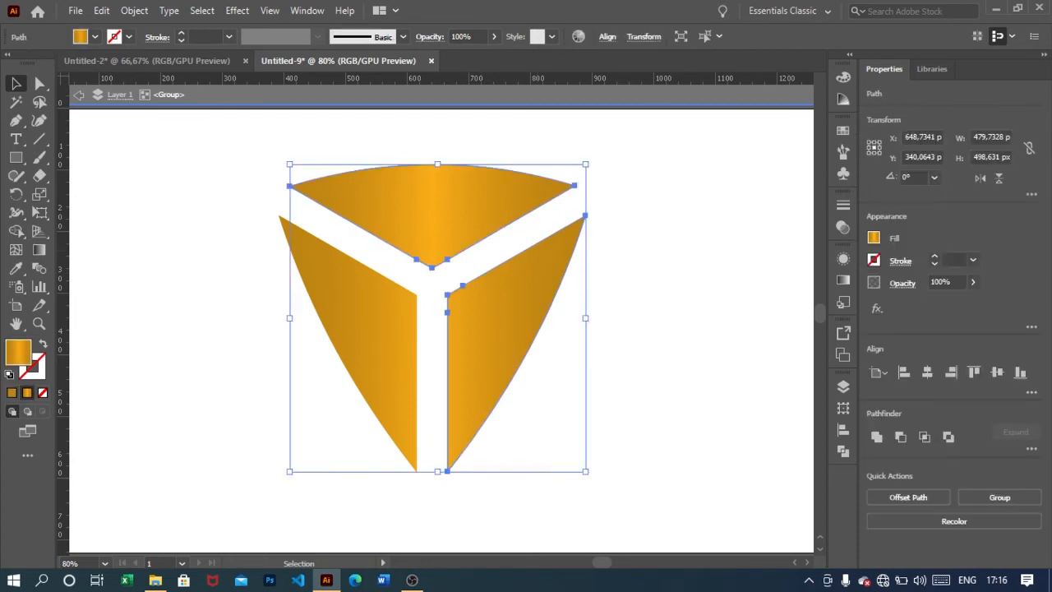
pyautogui.moveTo(431, 300); pyautogui.dragTo(437, 347)
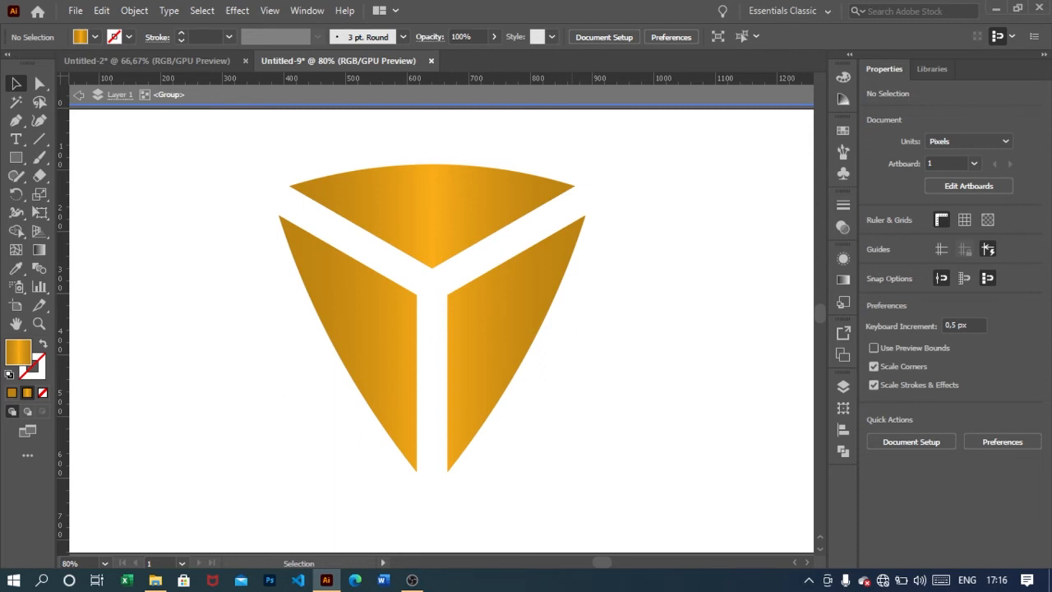
pyautogui.press('Escape')
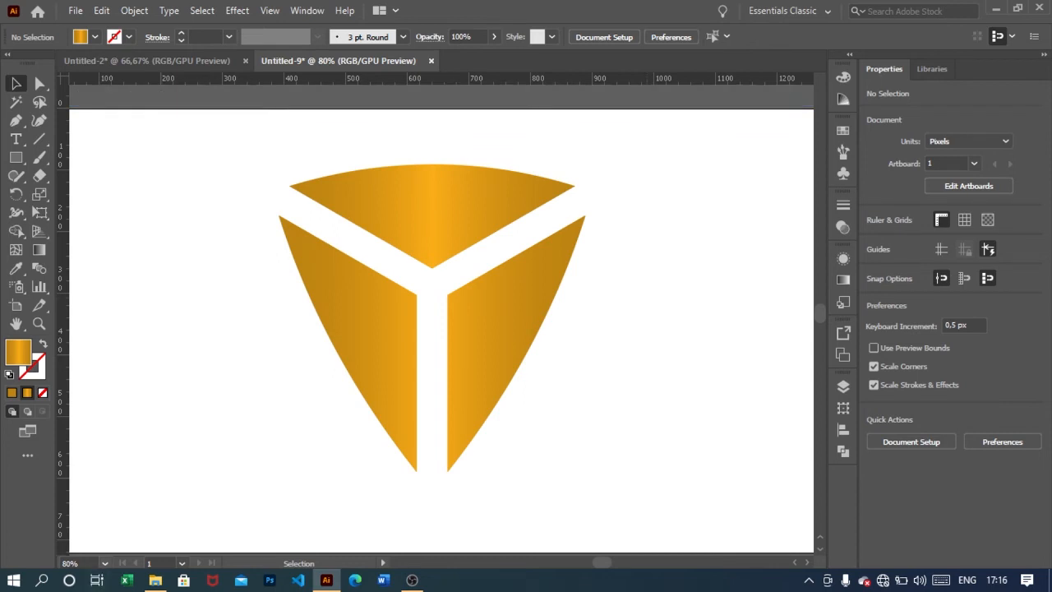
# Draw a 1280 × 720 px rectangle covering the whole artboard and send it behind the shield.
pyautogui.click(105, 563)
pyautogui.click(139, 548)
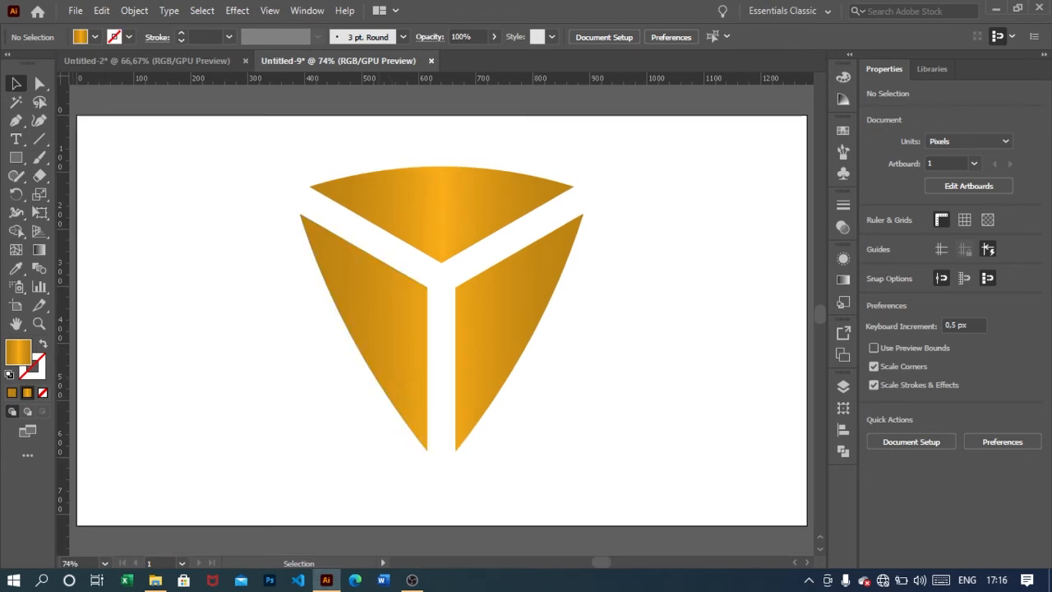
pyautogui.click(16, 157)
pyautogui.click(82, 157)
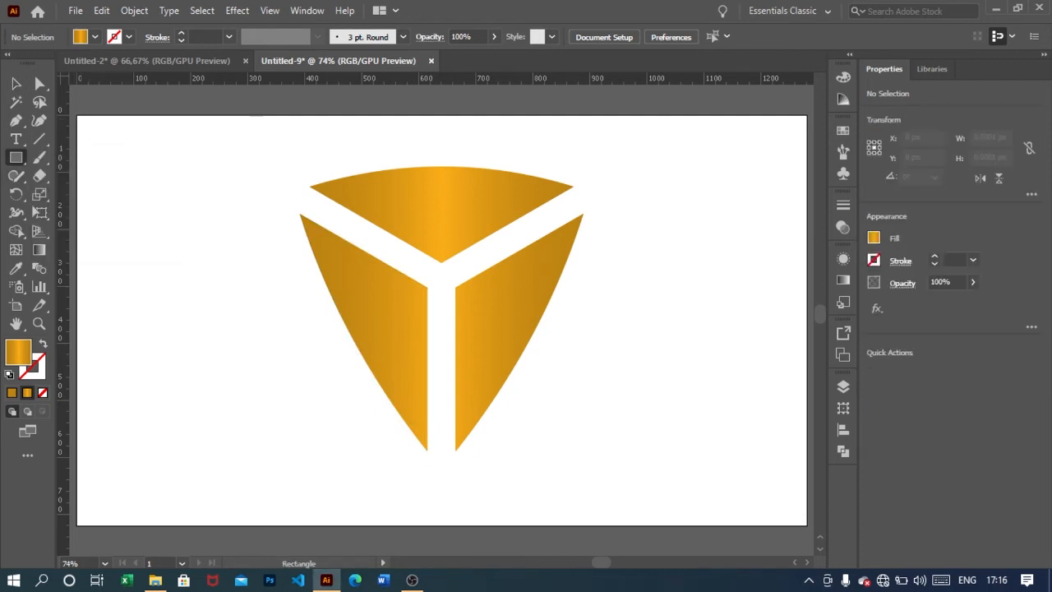
pyautogui.moveTo(77, 115); pyautogui.dragTo(807, 525)
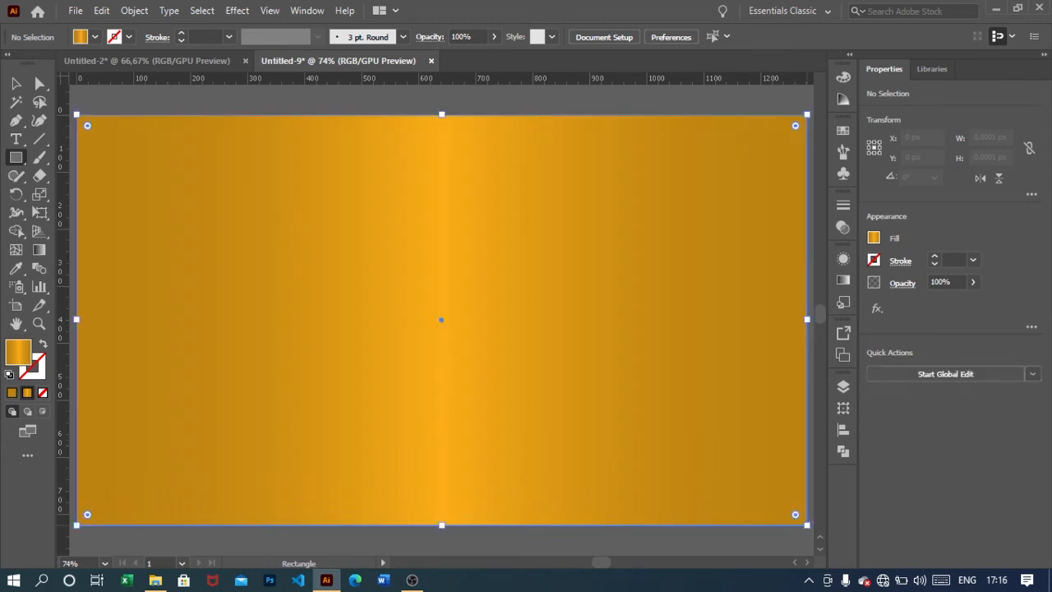
pyautogui.rightClick(717, 485)
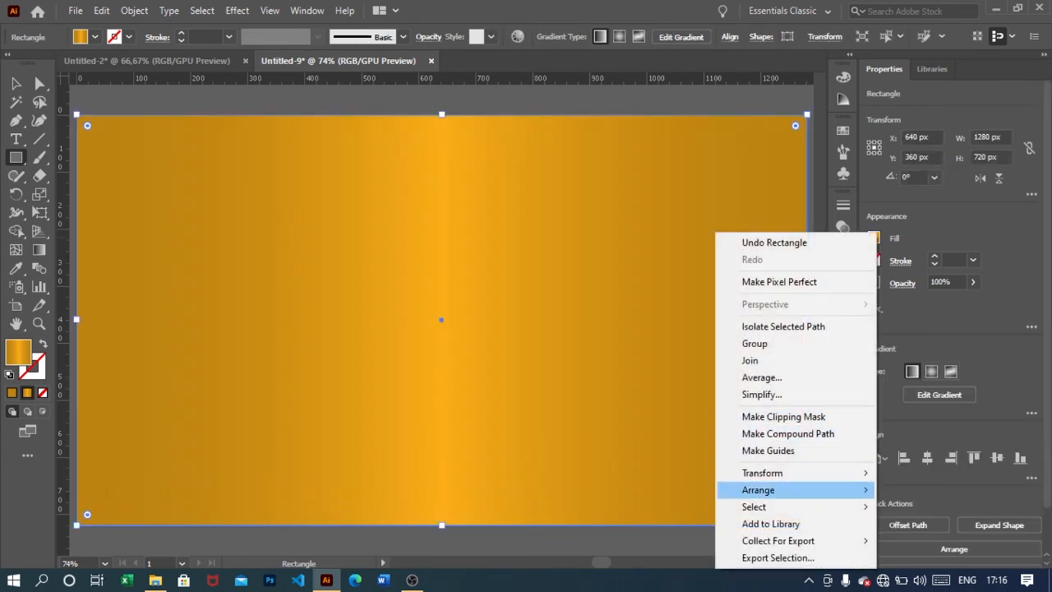
pyautogui.moveTo(757, 490)
pyautogui.click(564, 541)
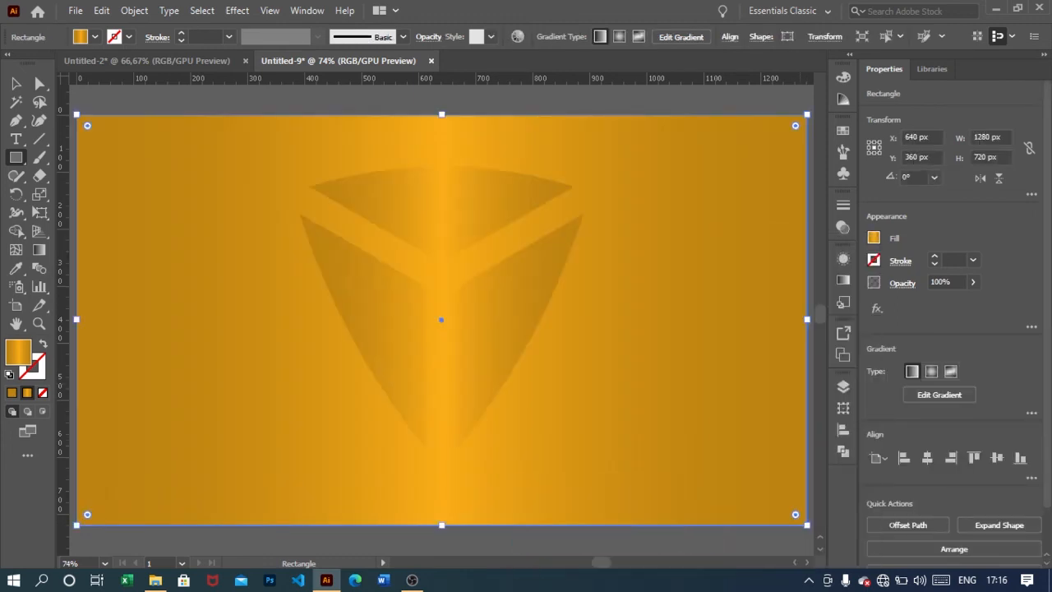
# Fill the background rectangle with the near-black grey swatch and lock it.
pyautogui.click(874, 238)
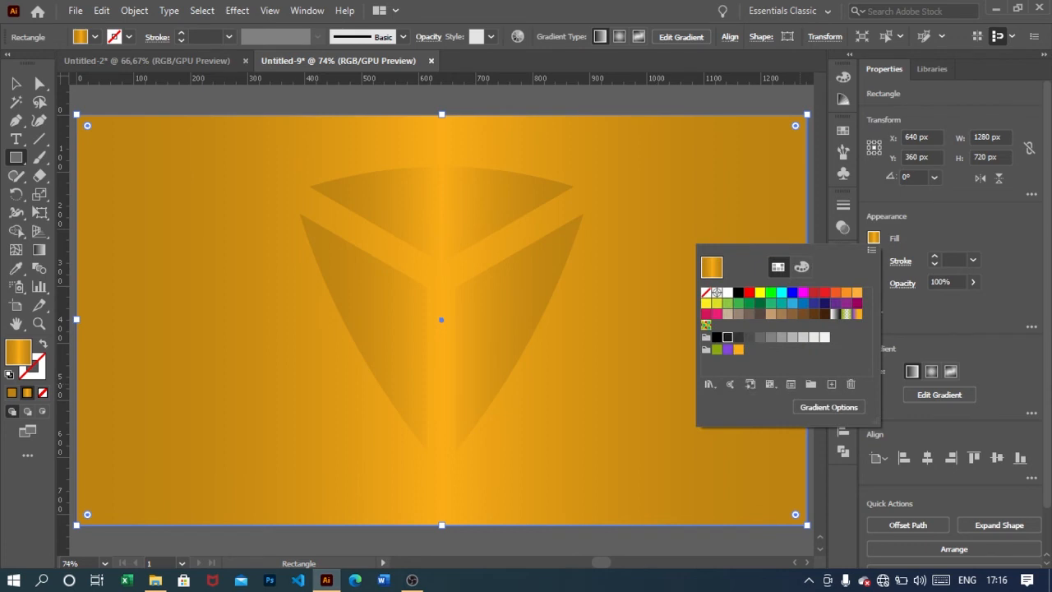
pyautogui.click(738, 291)
pyautogui.press('Escape')
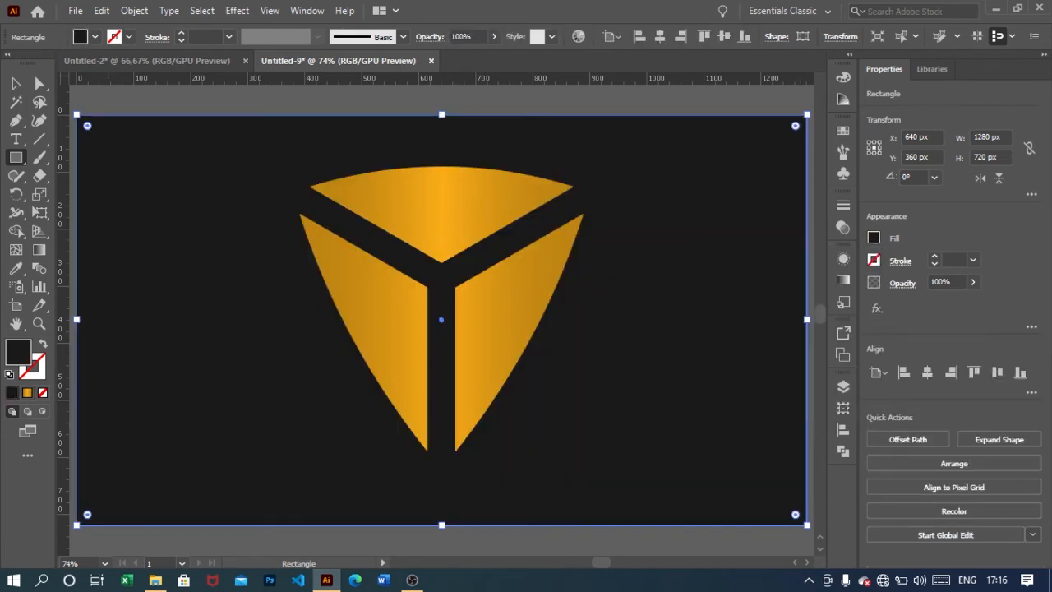
pyautogui.click(16, 83)
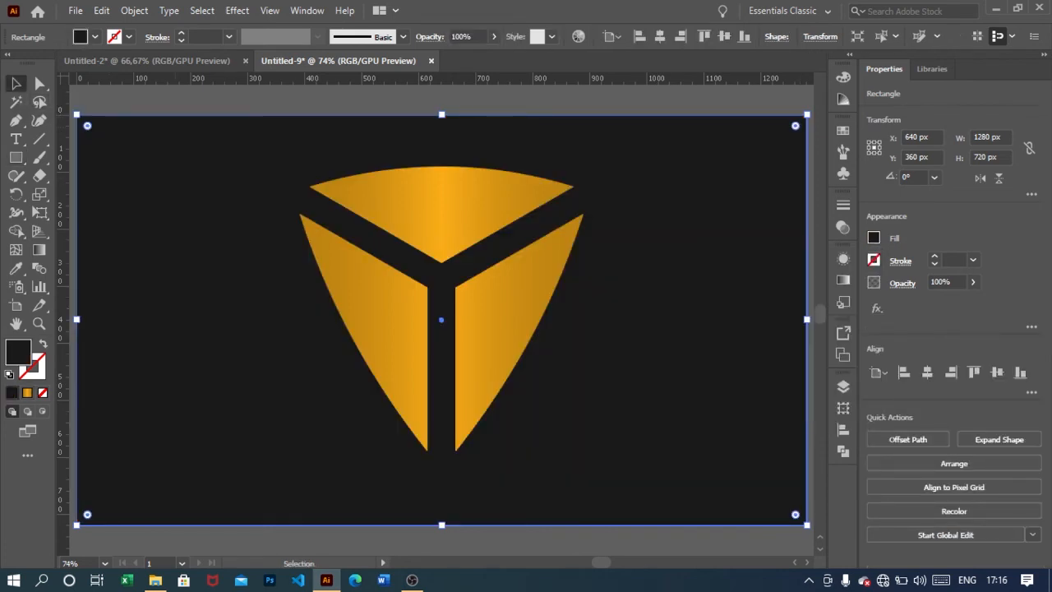
pyautogui.press('a')
pyautogui.press('ctrl')
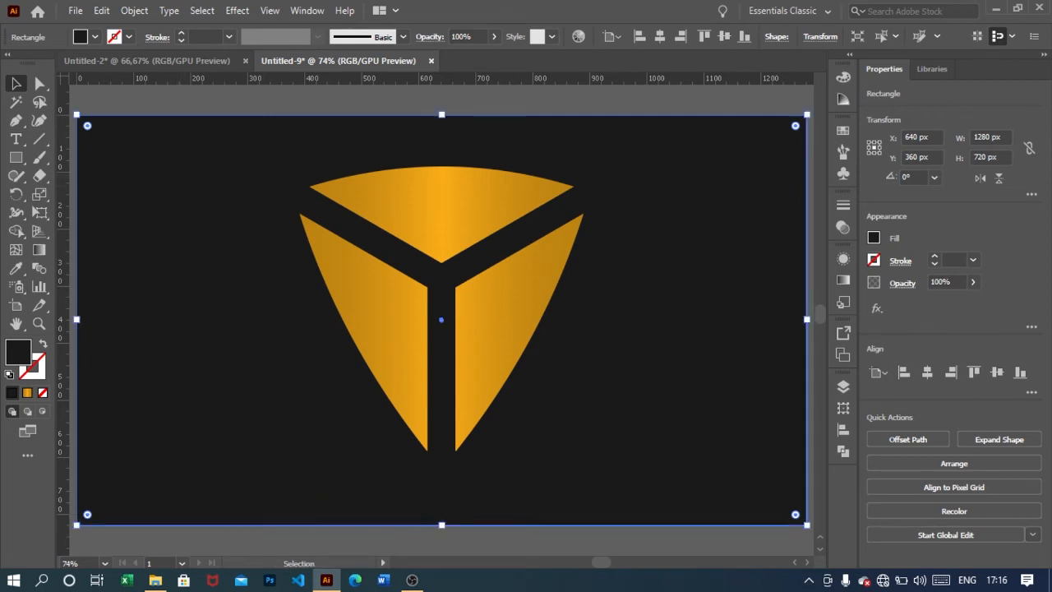
pyautogui.hotkey('ctrl', 'shift', 'a')
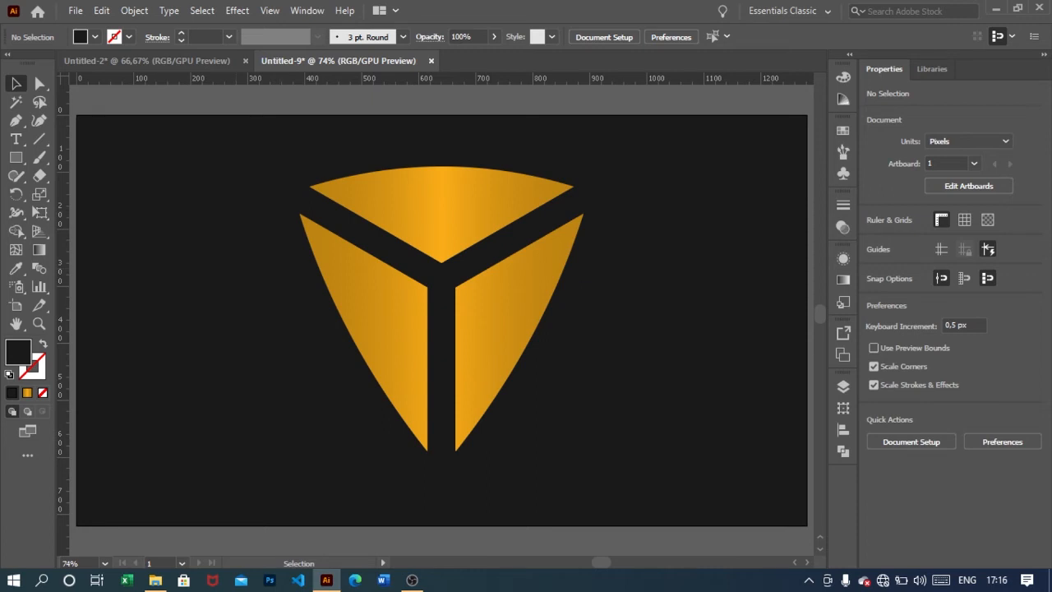
# Scale the gold shield group down proportionally about its centre to about 324 × 326 px.
pyautogui.moveTo(234, 148)
pyautogui.mouseDown()
pyautogui.moveTo(466, 497)
pyautogui.moveTo(573, 446)
pyautogui.moveTo(628, 524)
pyautogui.moveTo(649, 526)
pyautogui.mouseUp()
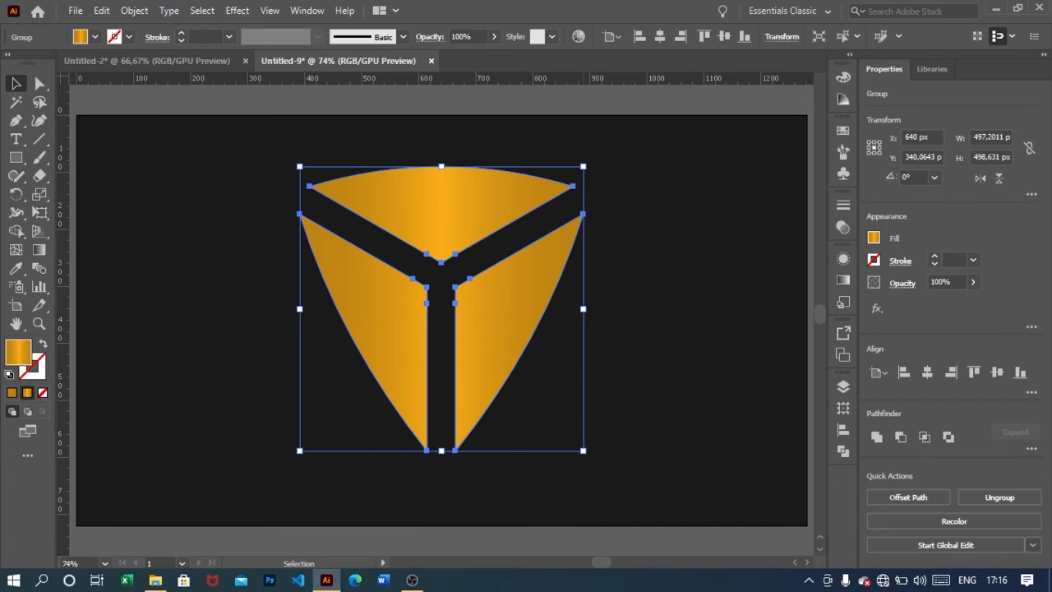
pyautogui.moveTo(582, 166); pyautogui.dragTo(537, 211)
pyautogui.click(608, 247)
pyautogui.click(493, 296)
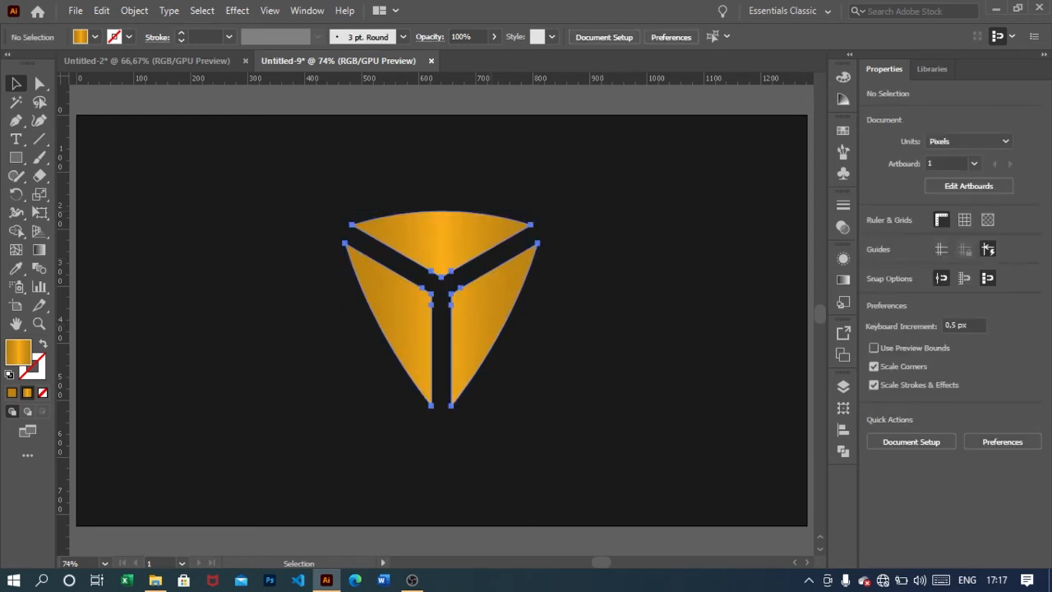
pyautogui.moveTo(537, 211)
pyautogui.mouseDown()
pyautogui.moveTo(537, 223)
pyautogui.moveTo(534, 216)
pyautogui.mouseUp()
pyautogui.click(592, 255)
pyautogui.click(493, 295)
pyautogui.click(589, 246)
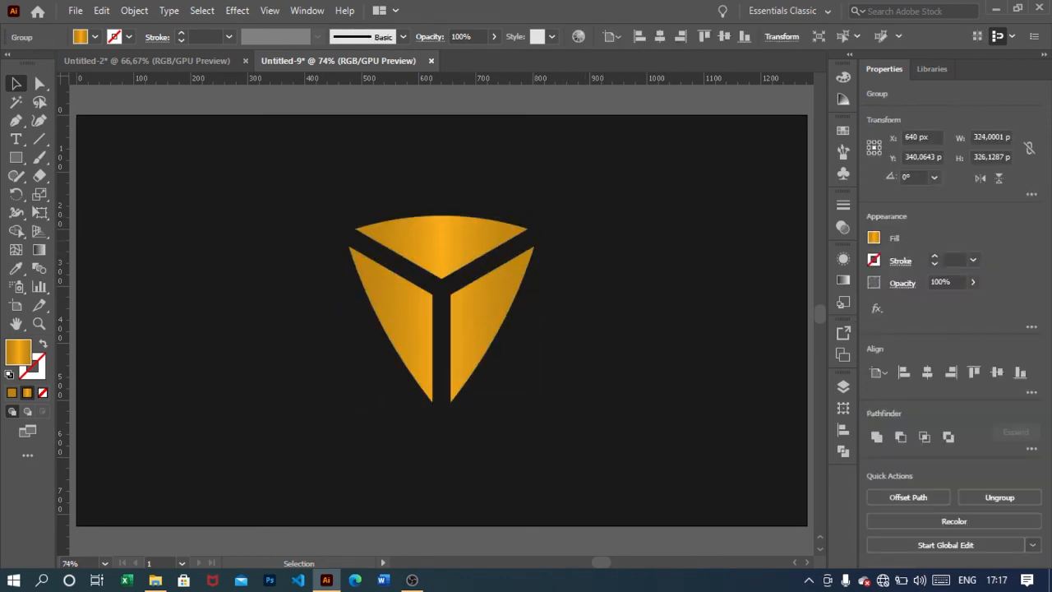
pyautogui.click(494, 295)
pyautogui.click(585, 268)
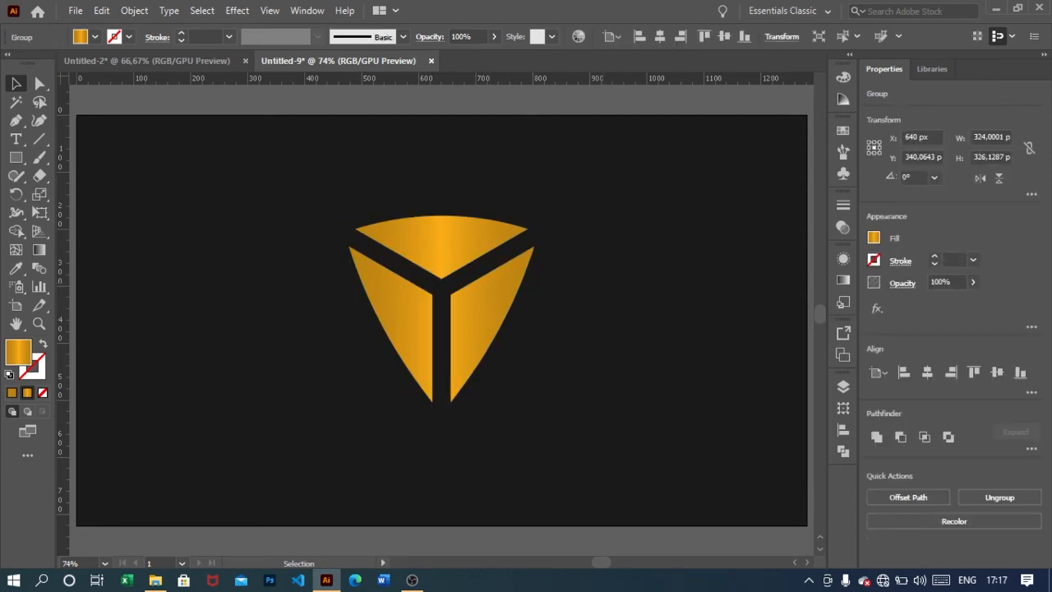
# Ungroup the shield into its three separate gold segments.
pyautogui.scroll(2, 434, 325)
pyautogui.scroll(-1, 450, 330)
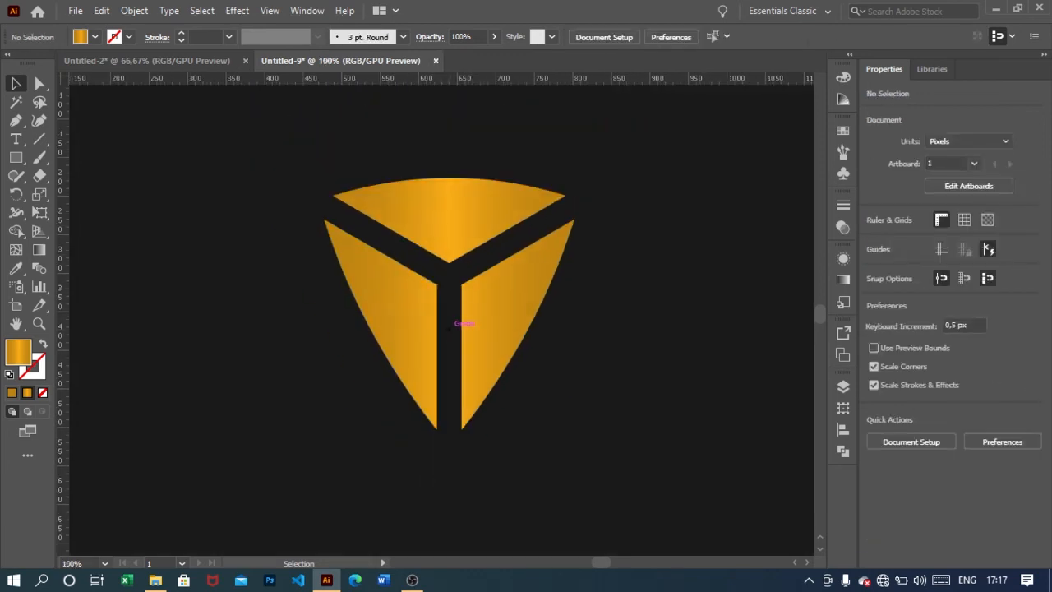
pyautogui.moveTo(465, 330); pyautogui.dragTo(448, 310)
pyautogui.click(467, 310)
pyautogui.rightClick(468, 320)
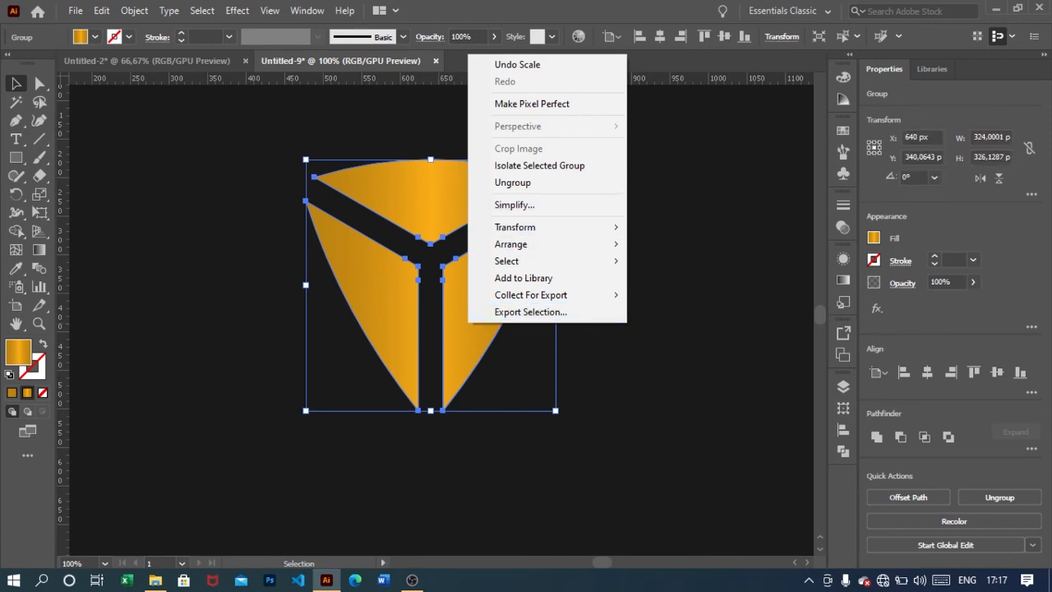
pyautogui.click(513, 183)
pyautogui.hotkey('ctrl', 'shift', 'a')
pyautogui.scroll(1, 464, 350)
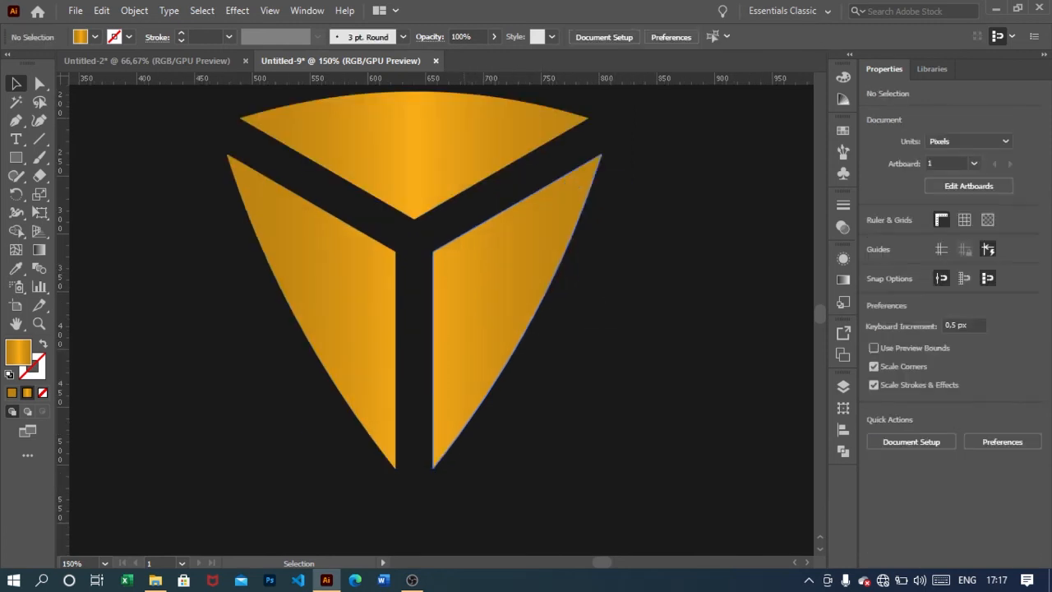
pyautogui.scroll(1, 502, 164)
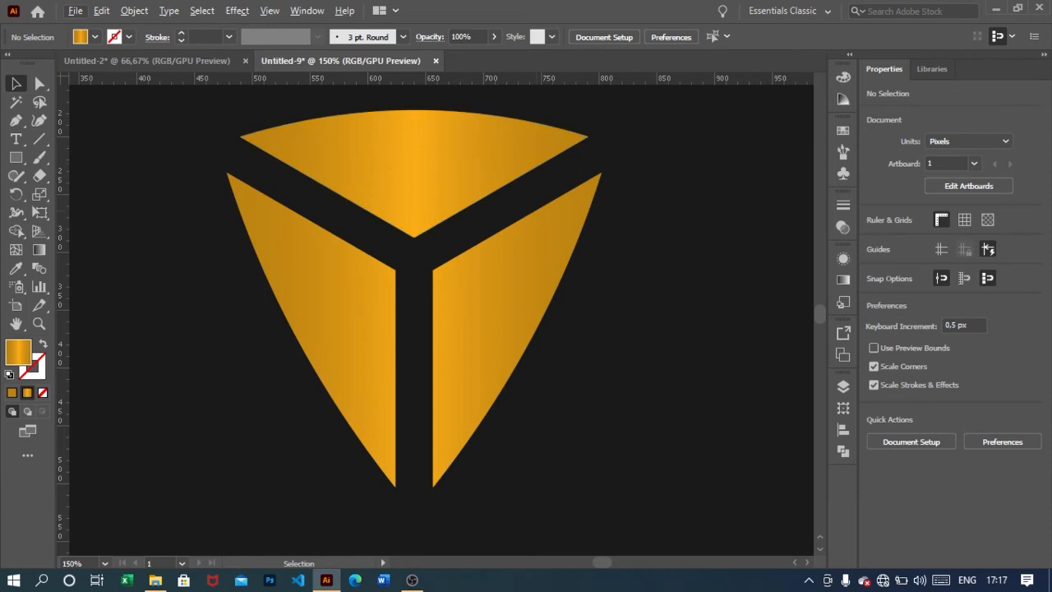
pyautogui.scroll(-1, 509, 271)
pyautogui.scroll(-1, 509, 271)
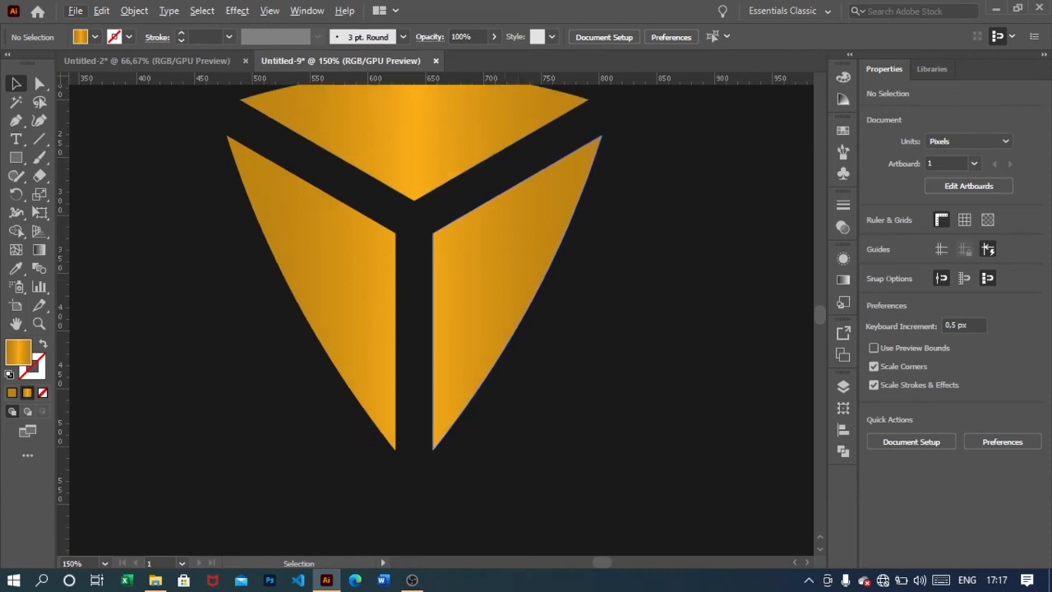
pyautogui.click(504, 268)
pyautogui.moveTo(505, 268); pyautogui.dragTo(527, 285)
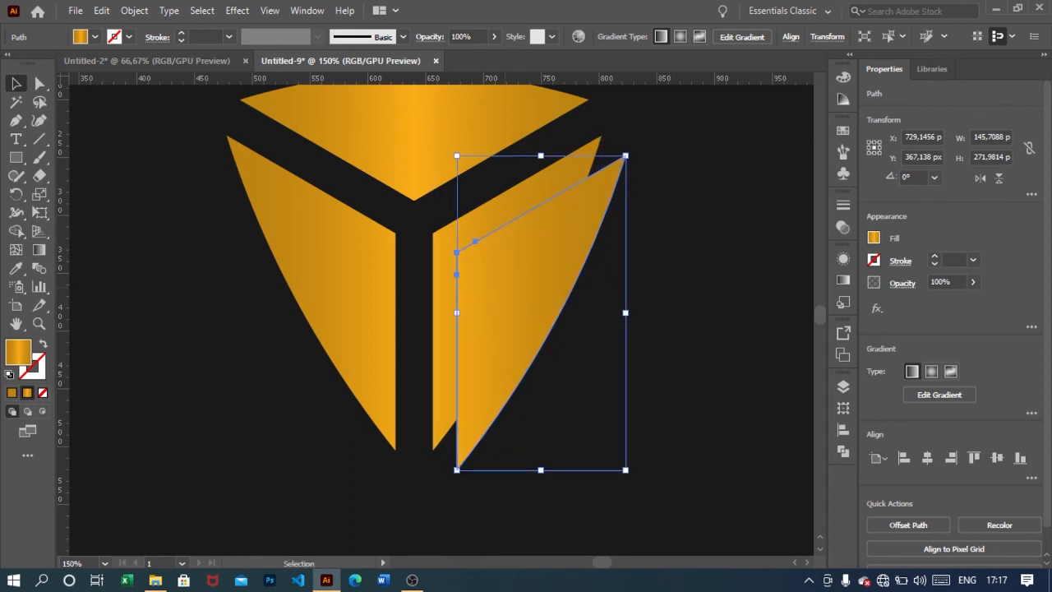
pyautogui.hotkey('ctrl', 'shift', 'a')
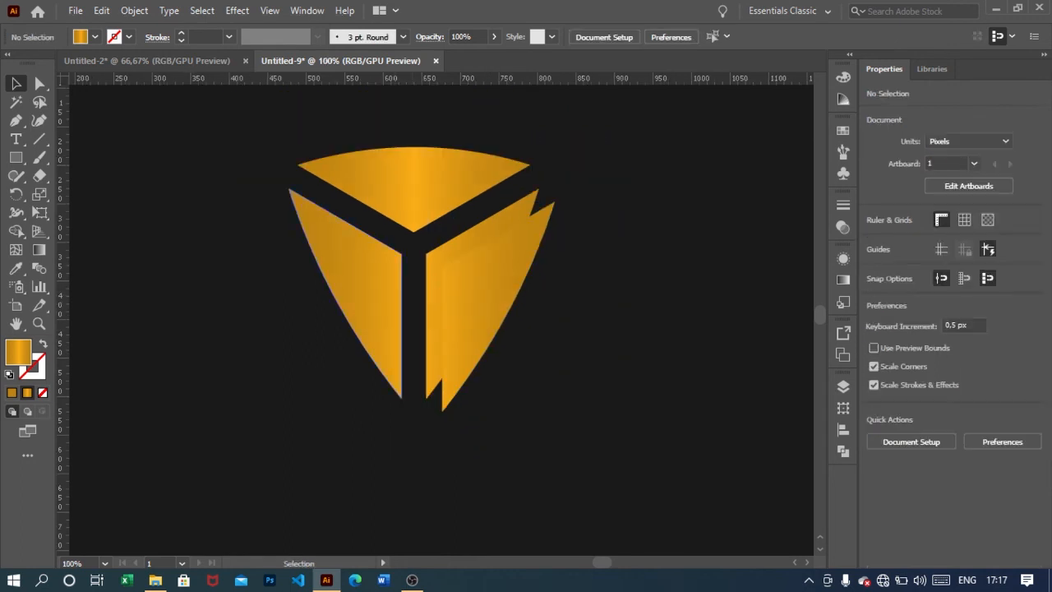
pyautogui.scroll(1, 396, 302)
pyautogui.scroll(-1, 404, 301)
pyautogui.click(493, 304)
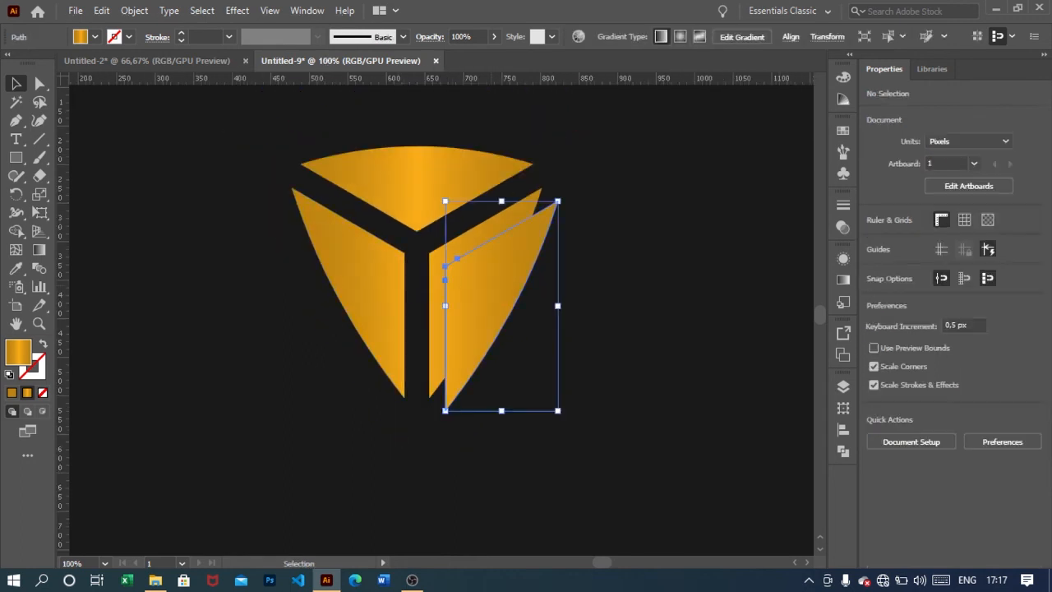
pyautogui.press('Delete')
# Duplicate all three shield segments and place the copy to the right of the original shield.
pyautogui.scroll(-1, 493, 304)
pyautogui.hscroll(3, 417, 253)
pyautogui.scroll(4, 417, 253)
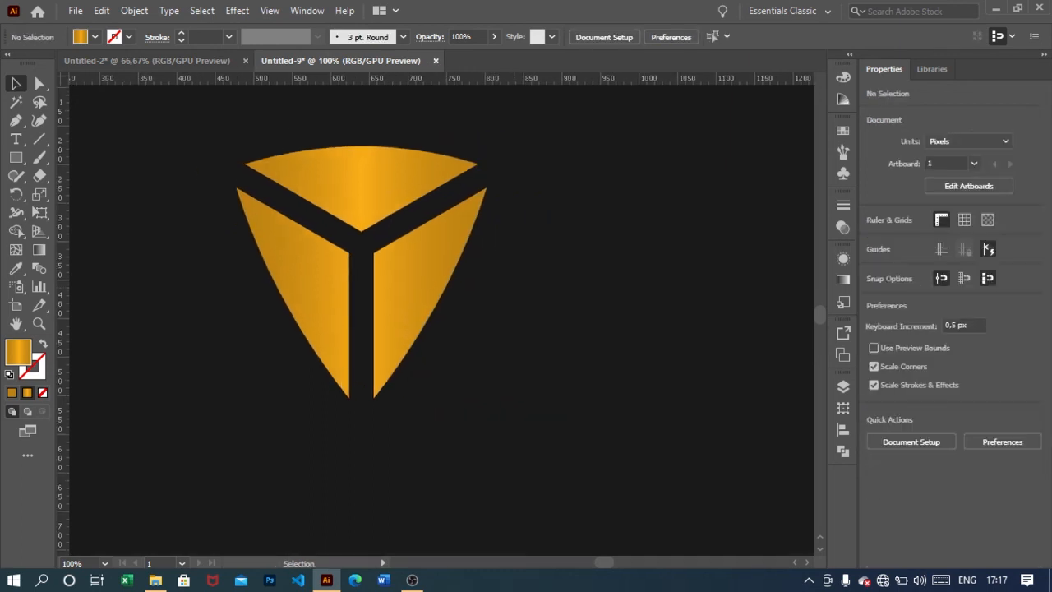
pyautogui.moveTo(205, 152); pyautogui.dragTo(515, 494)
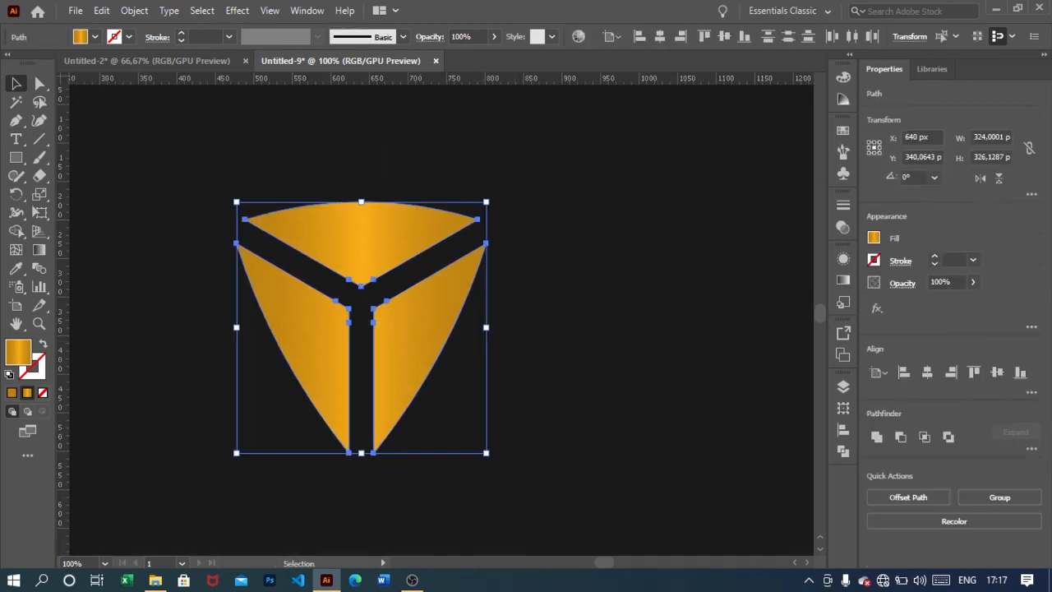
pyautogui.moveTo(420, 332); pyautogui.dragTo(752, 330)
pyautogui.hscroll(3, 752, 330)
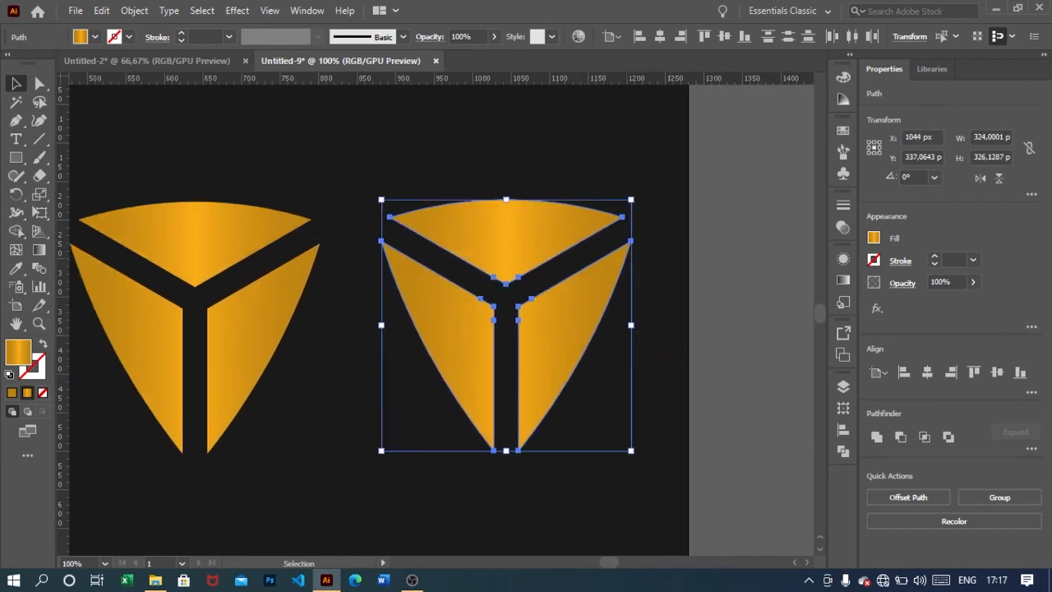
pyautogui.click(624, 383)
# Group the original shield and its copy together.
pyautogui.hscroll(-4, 620, 383)
pyautogui.scroll(-3, 621, 382)
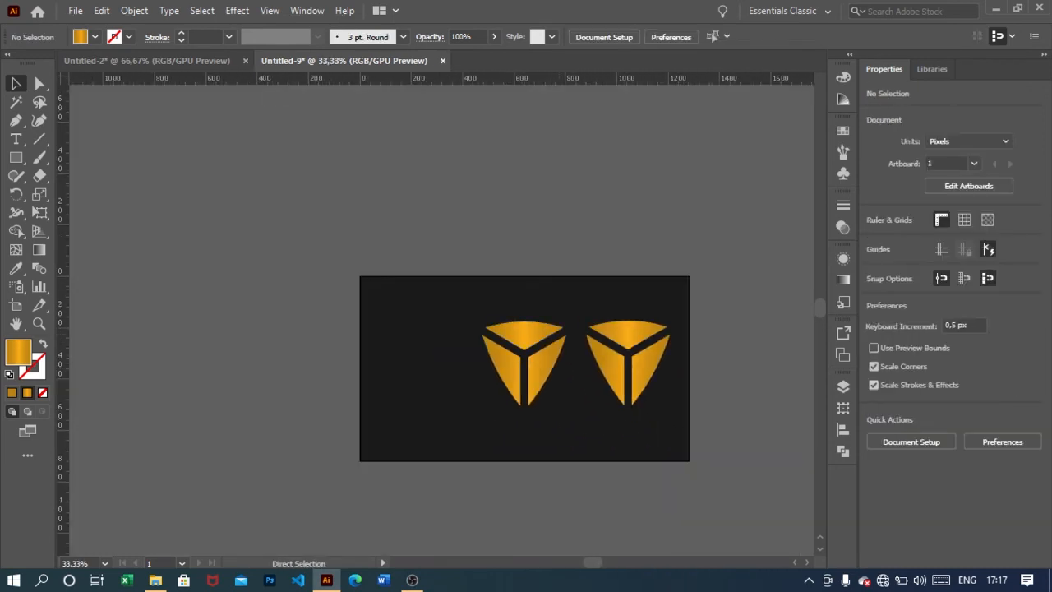
pyautogui.hscroll(3, 491, 365)
pyautogui.scroll(3, 491, 365)
pyautogui.scroll(-1, 502, 362)
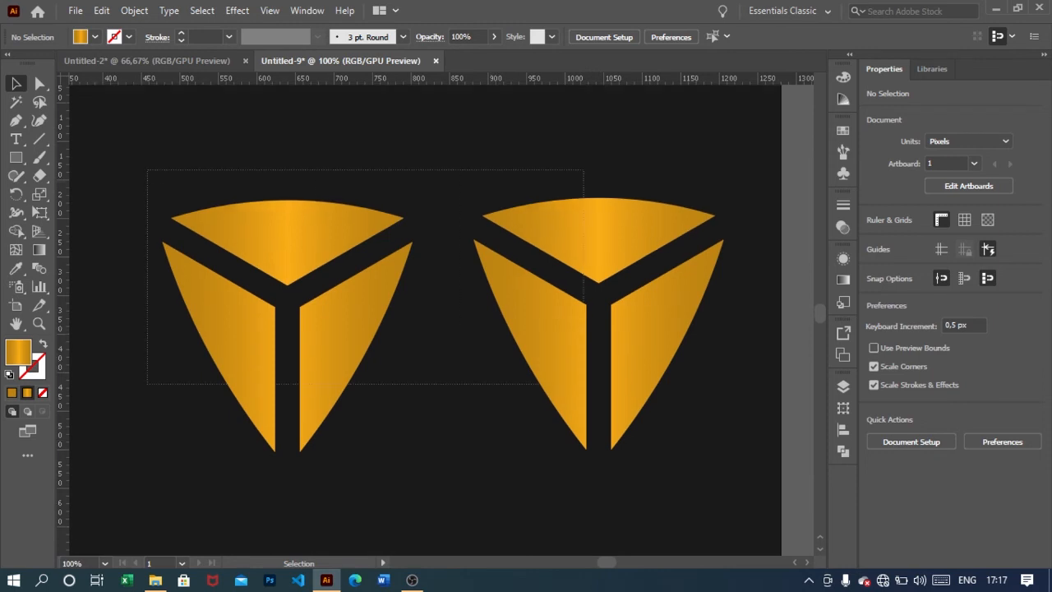
pyautogui.moveTo(583, 384); pyautogui.dragTo(583, 384)
pyautogui.press('a')
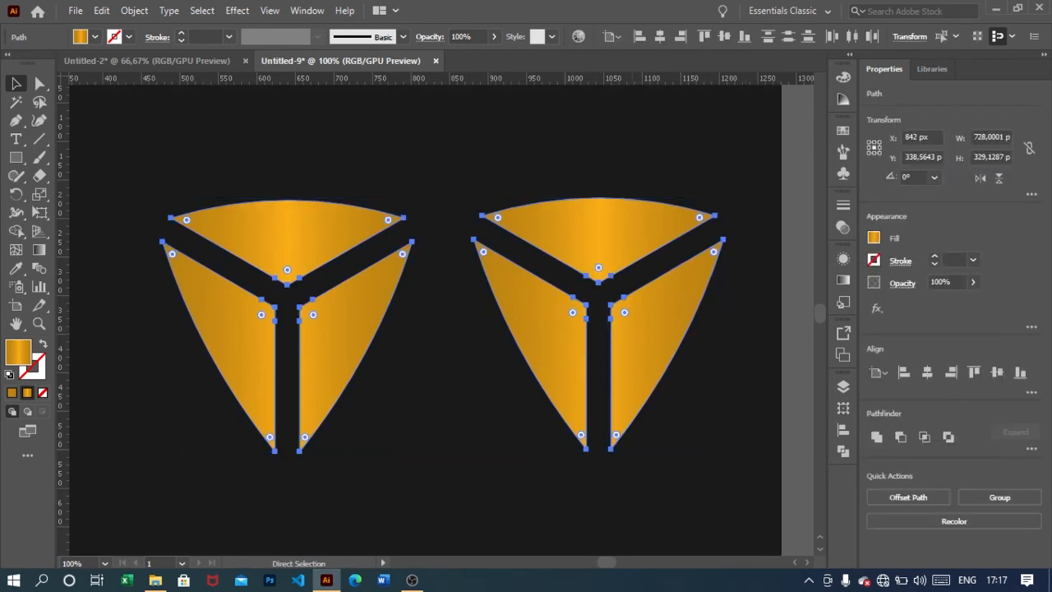
pyautogui.press('v')
pyautogui.hotkey('ctrl', 'g')
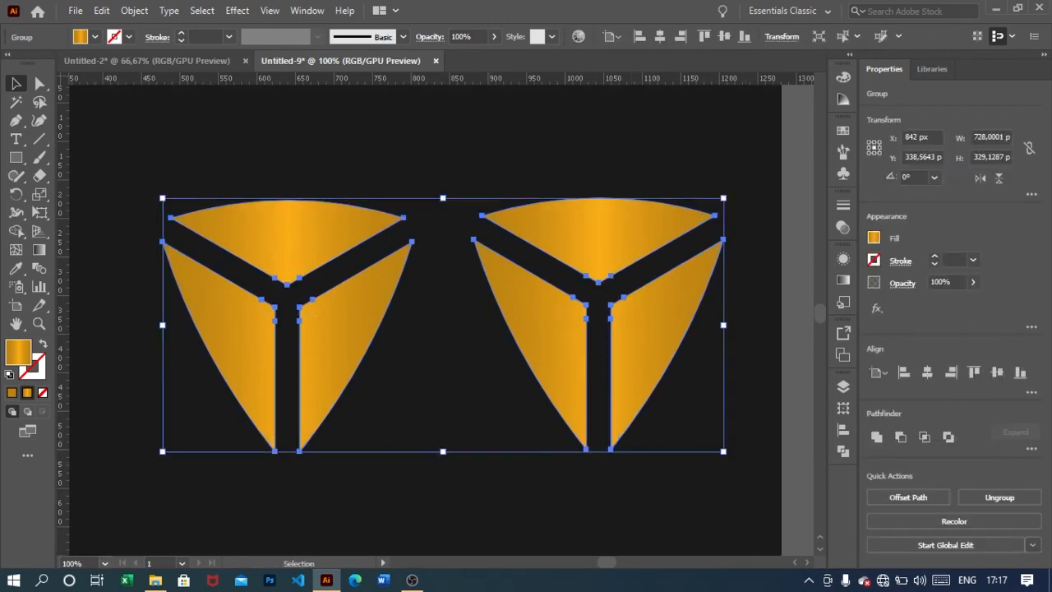
# Centre the grouped pair of shields horizontally and vertically on the artboard.
pyautogui.click(105, 563)
pyautogui.click(142, 548)
pyautogui.click(215, 490)
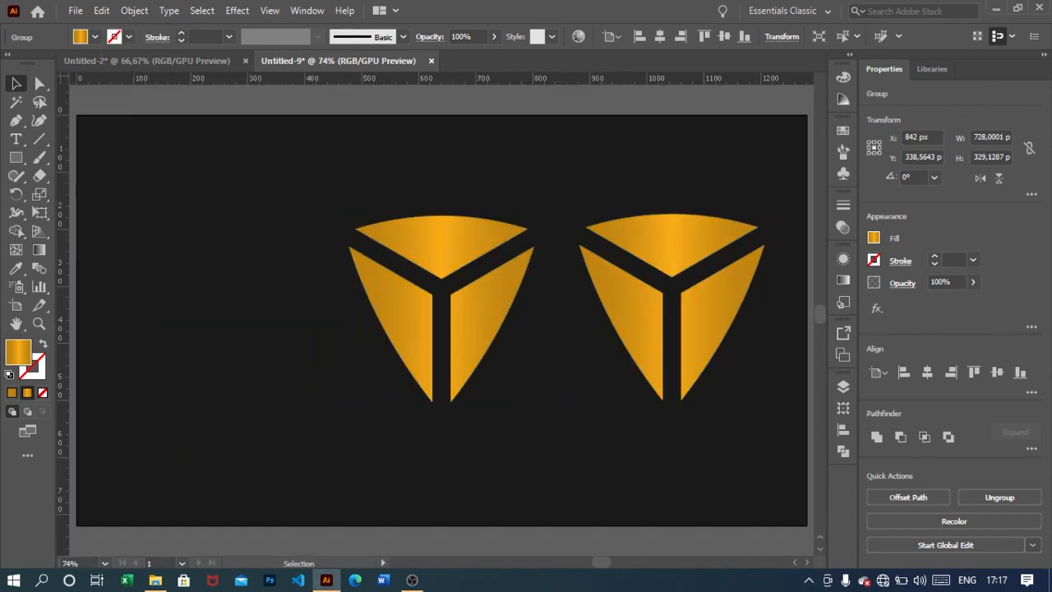
pyautogui.hotkey('ctrl', 'a')
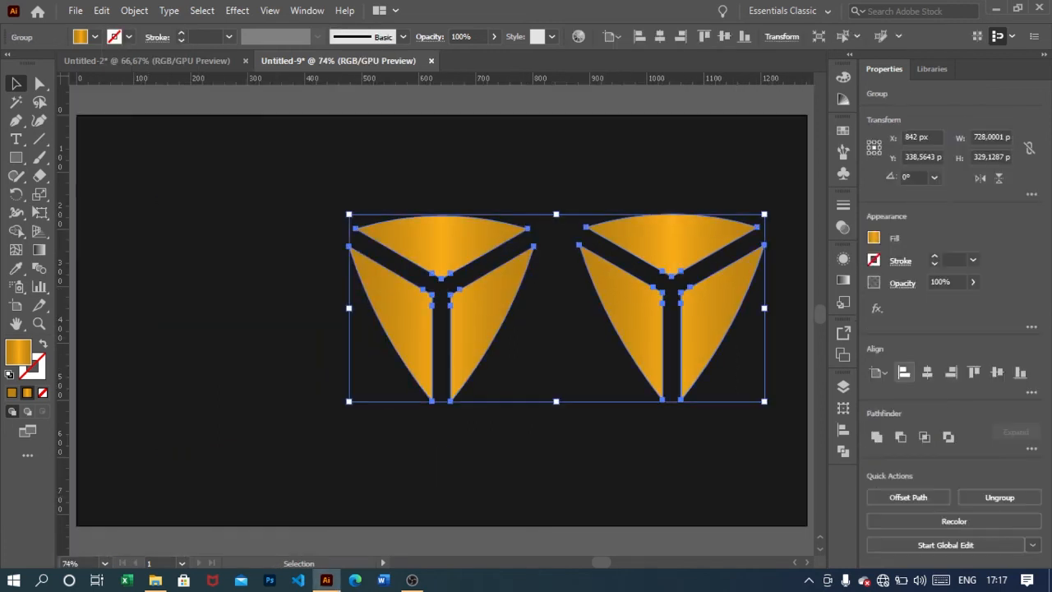
pyautogui.click(927, 373)
pyautogui.click(997, 372)
pyautogui.hotkey('ctrl', 'shift', 'a')
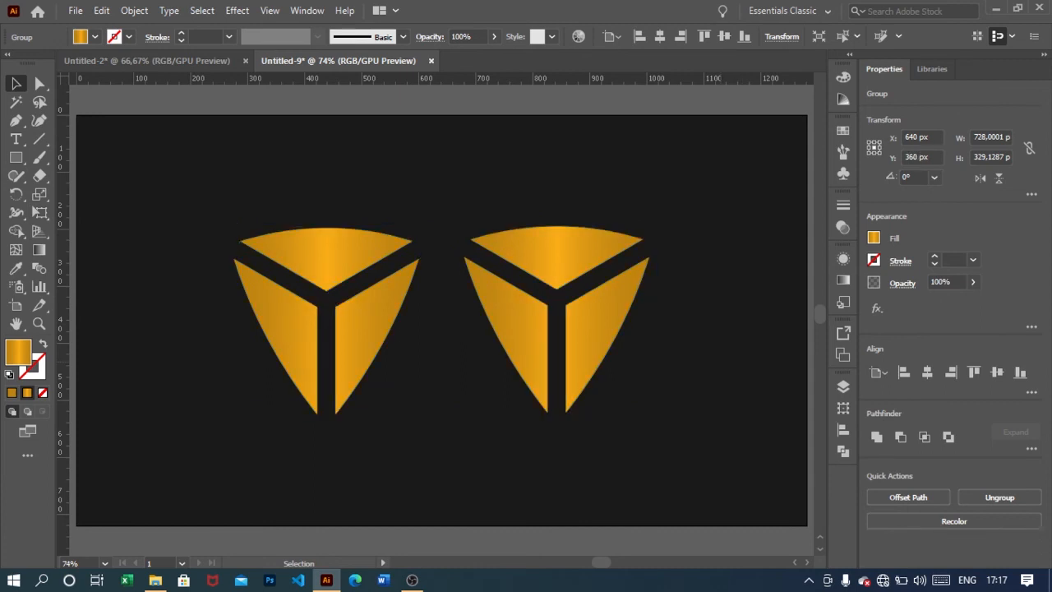
# Ungroup the centred pair of shields back into separate segments.
pyautogui.hotkey('ctrl', 'a')
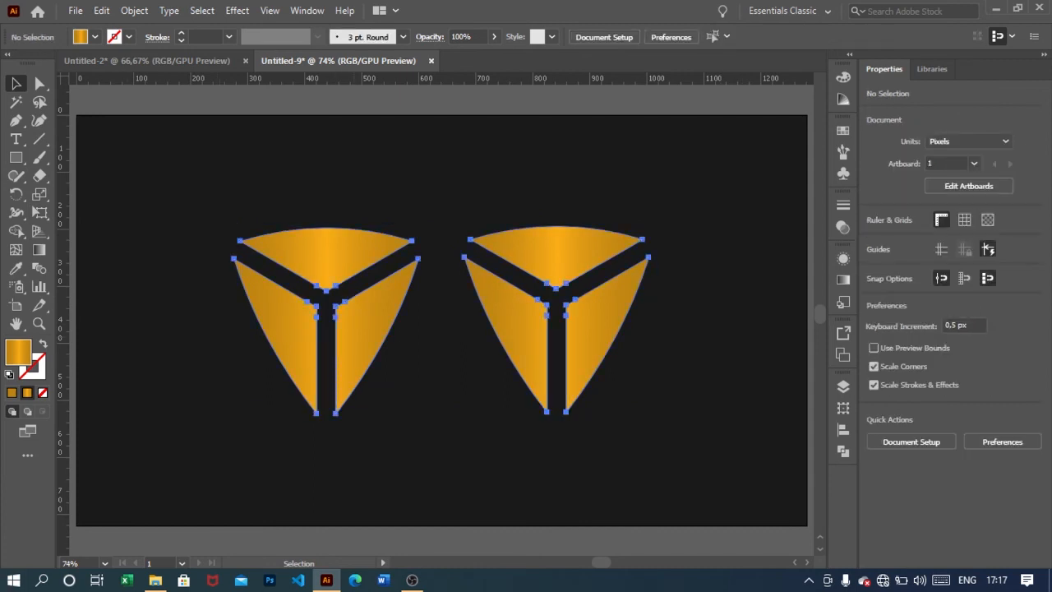
pyautogui.rightClick(353, 340)
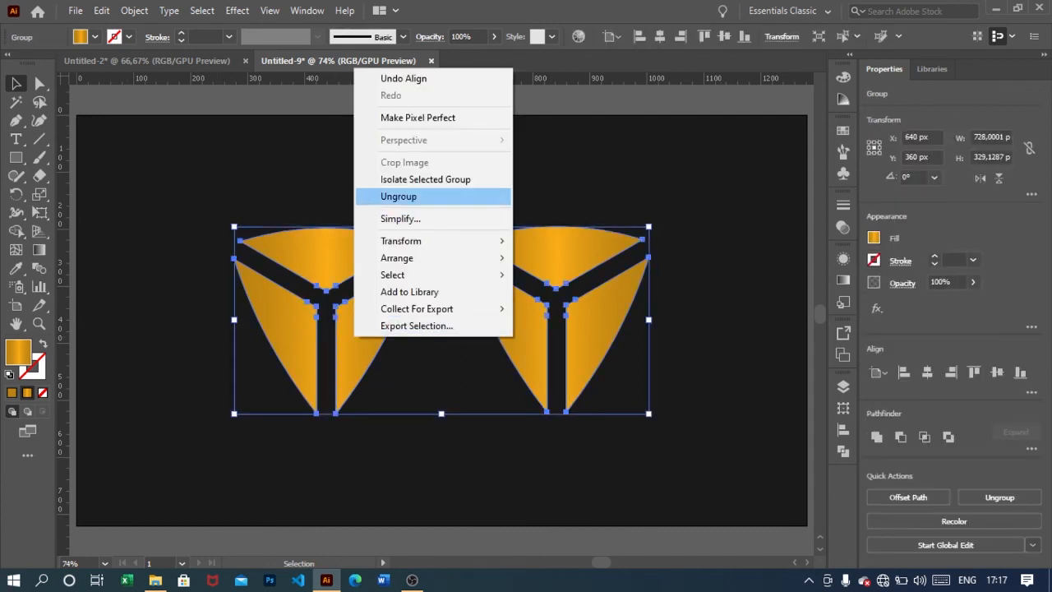
pyautogui.click(398, 196)
pyautogui.hotkey('ctrl', 'shift', 'a')
# Duplicate the right segment of the right-hand shield, offsetting the copy slightly outward and downward so the two overlap.
pyautogui.hscroll(3, 444, 320)
pyautogui.scroll(4, 428, 304)
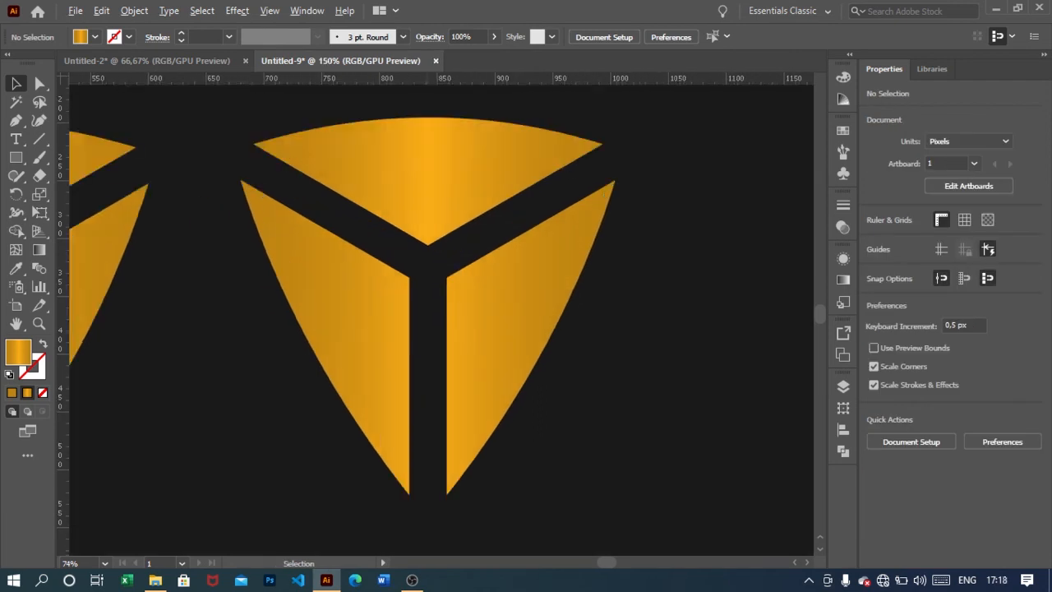
pyautogui.scroll(-2, 428, 305)
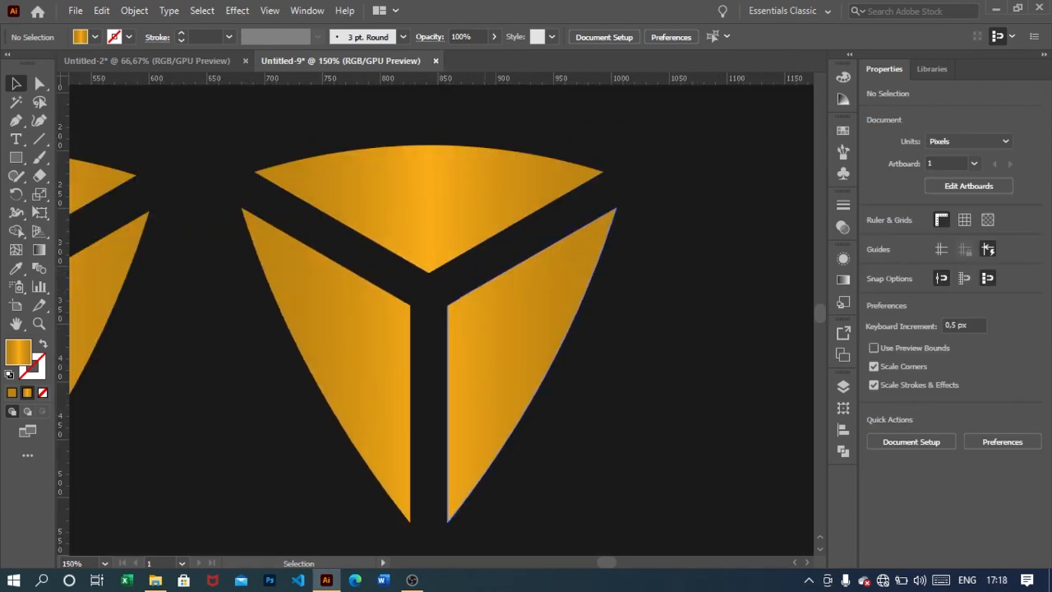
pyautogui.scroll(-3, 427, 320)
pyautogui.hscroll(1, 427, 321)
pyautogui.scroll(2, 428, 320)
pyautogui.click(513, 346)
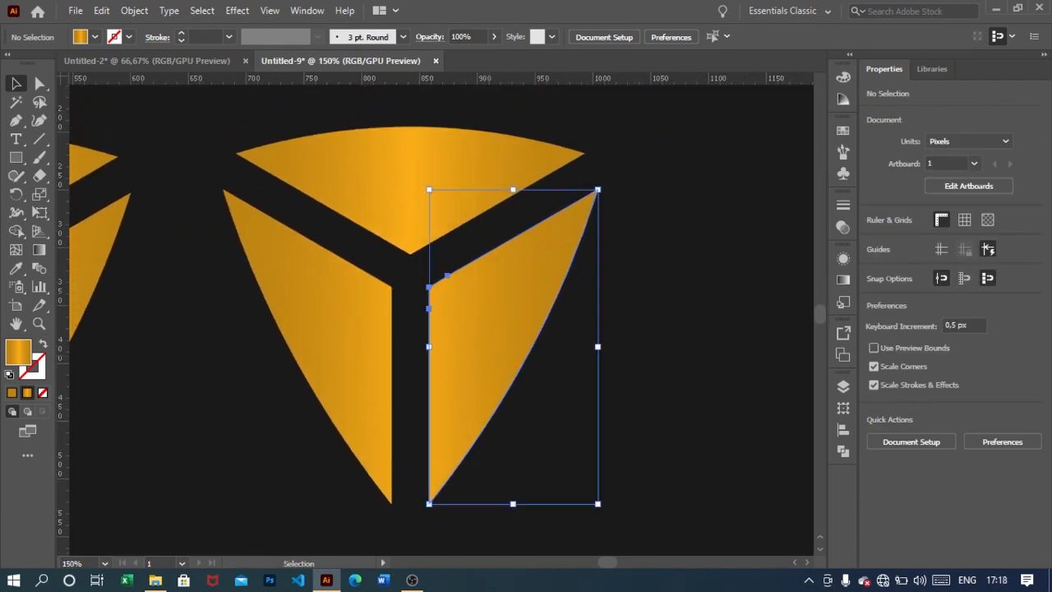
pyautogui.moveTo(513, 347); pyautogui.dragTo(543, 365)
# Duplicate the left segment of the right-hand shield with an offset of about 21 px left and 15 px down.
pyautogui.click(280, 362)
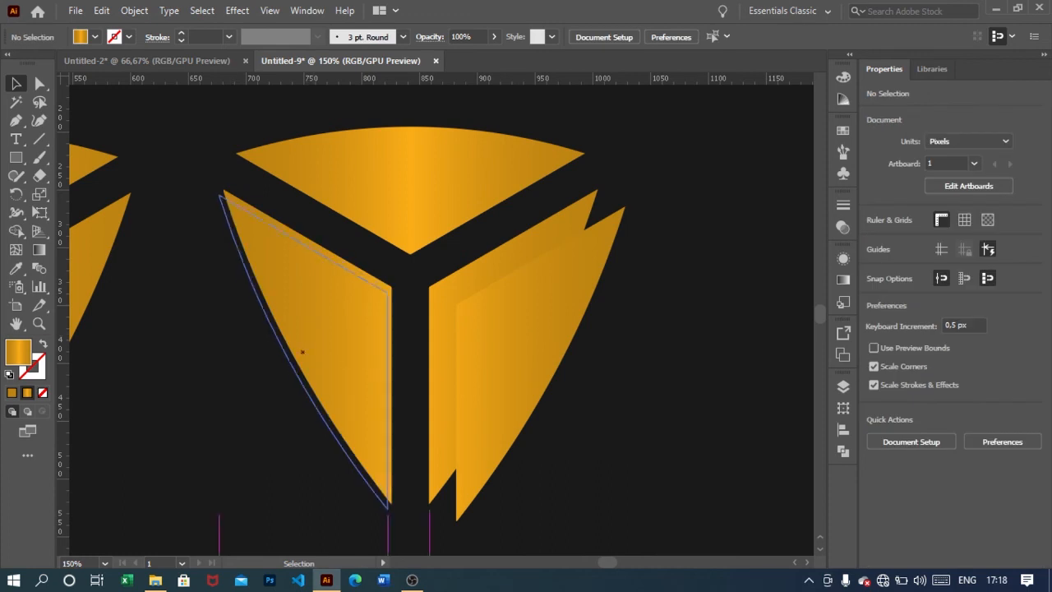
pyautogui.moveTo(342, 332); pyautogui.dragTo(316, 350)
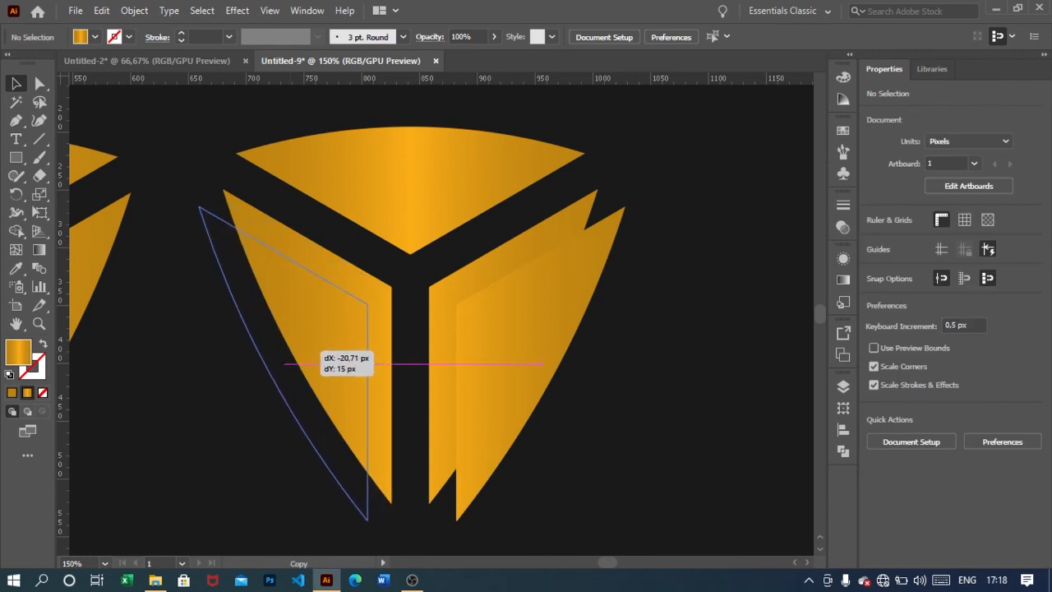
pyautogui.moveTo(316, 350); pyautogui.dragTo(316, 351)
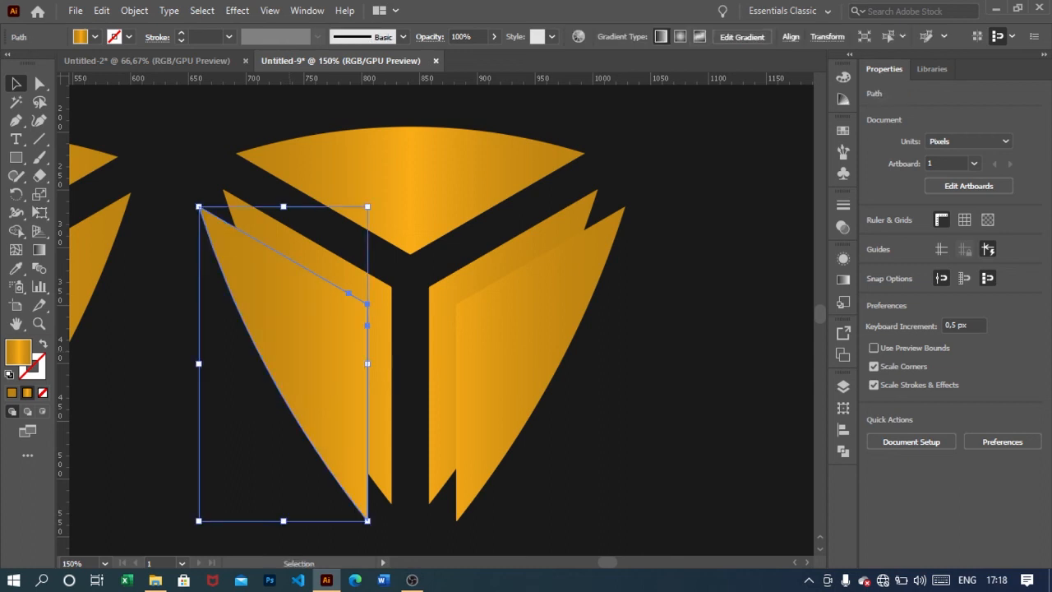
pyautogui.click(699, 370)
# Nudge the offset duplicate of the right segment 6 px to the left.
pyautogui.click(543, 370)
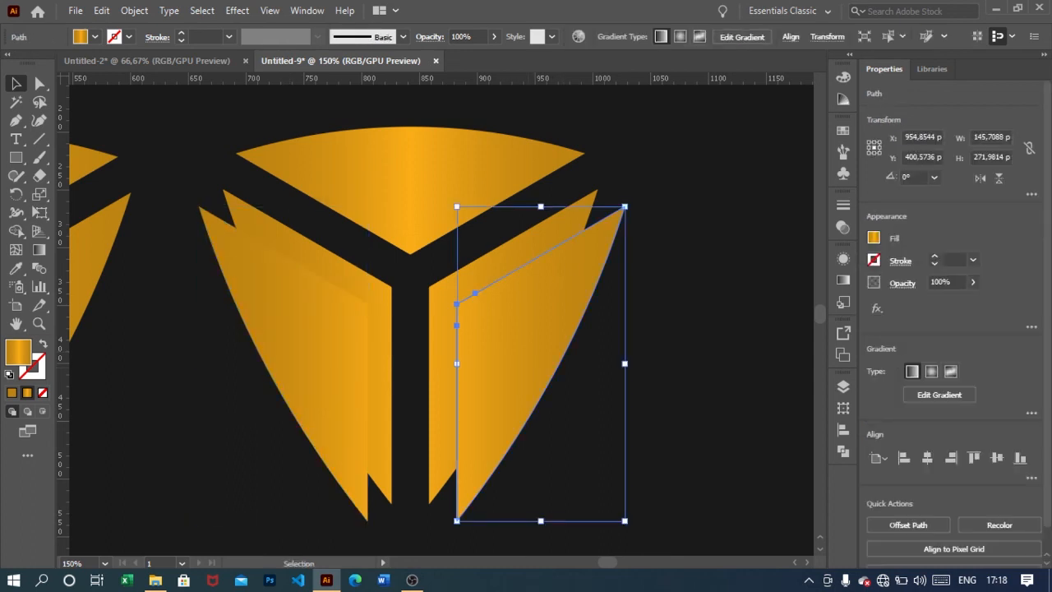
pyautogui.press('Left')
pyautogui.press('Left')
pyautogui.press('Left')
pyautogui.press('Left')
pyautogui.press('Left')
pyautogui.press('Left')
pyautogui.press('Left')
pyautogui.press('Left')
pyautogui.press('Left')
pyautogui.press('Left')
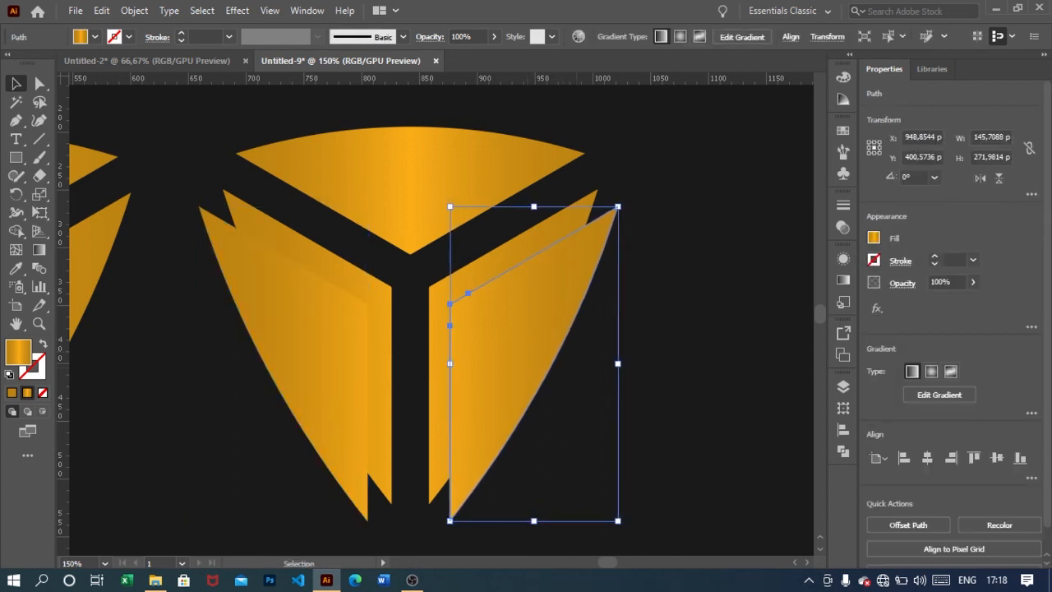
pyautogui.click(699, 329)
# Duplicate the top segment of the right-hand shield about 27 px straight up, overlapping the original.
pyautogui.click(419, 181)
pyautogui.scroll(1, 419, 181)
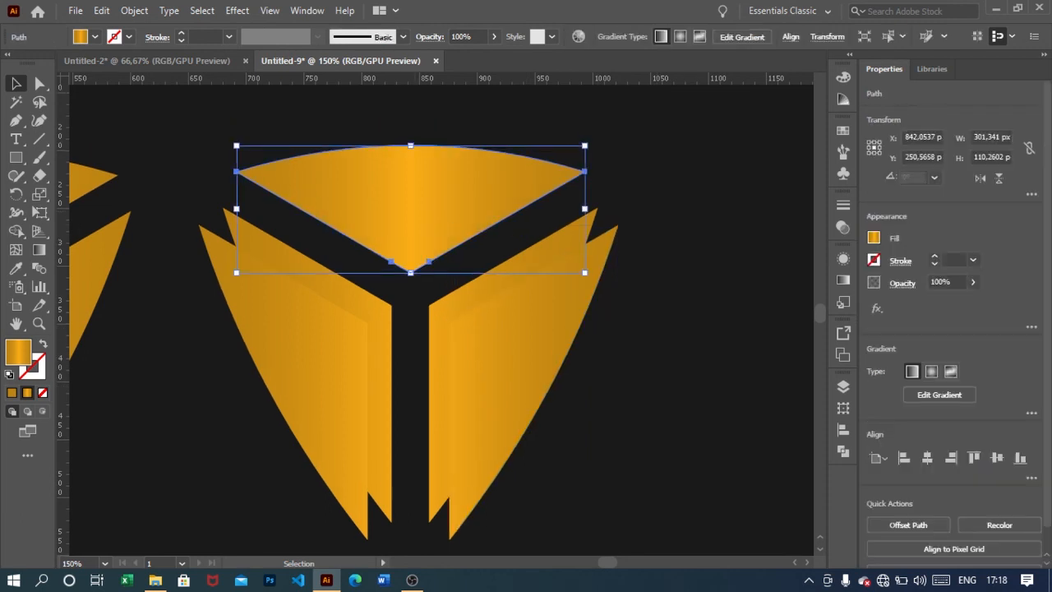
pyautogui.moveTo(410, 210); pyautogui.dragTo(410, 174)
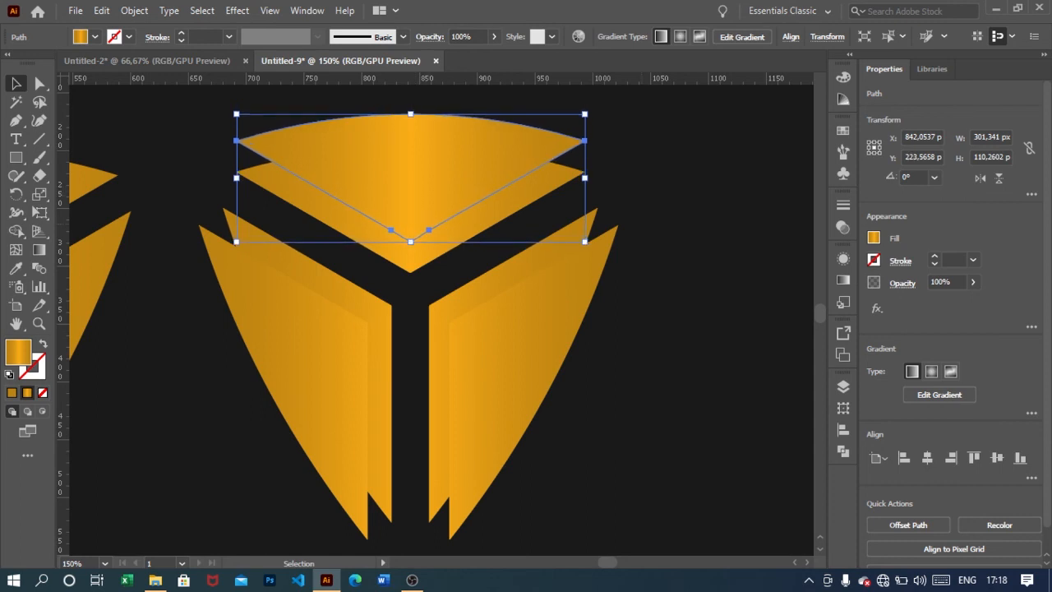
pyautogui.hotkey('ctrl', 'shift', 'a')
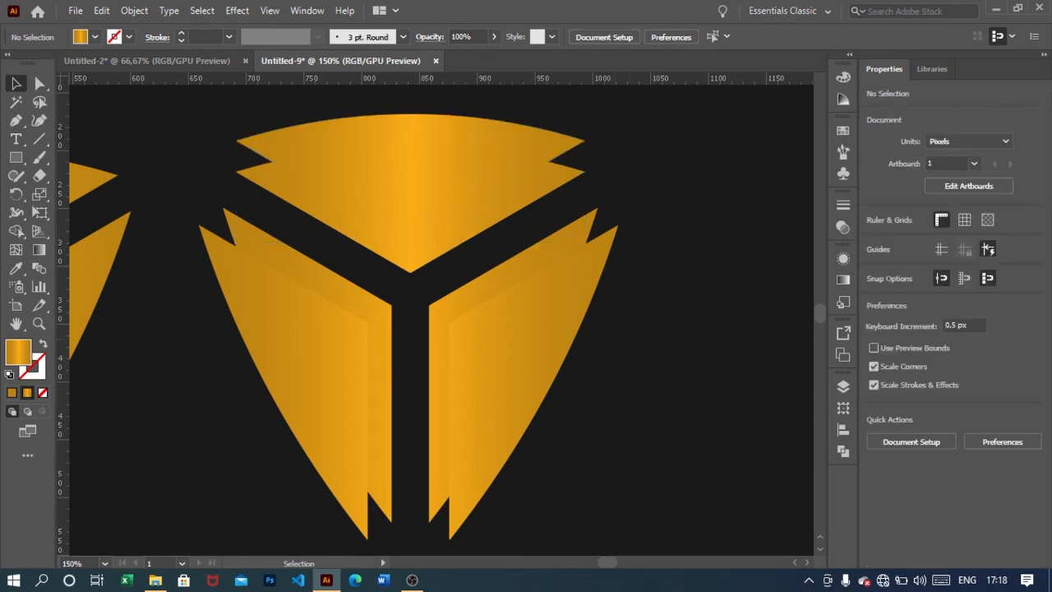
# Select the right-hand shield's overlapping segments and remove the offset left and right duplicates with Shape Builder, leaving angled strips along the gap.
pyautogui.hotkey('ctrl', '1')
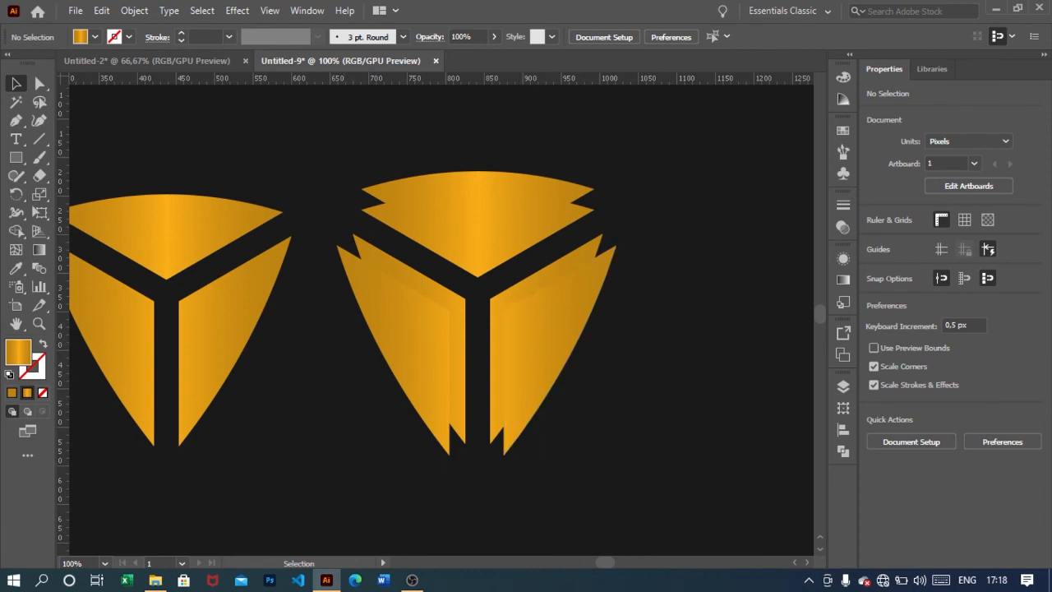
pyautogui.moveTo(534, 398); pyautogui.dragTo(618, 457)
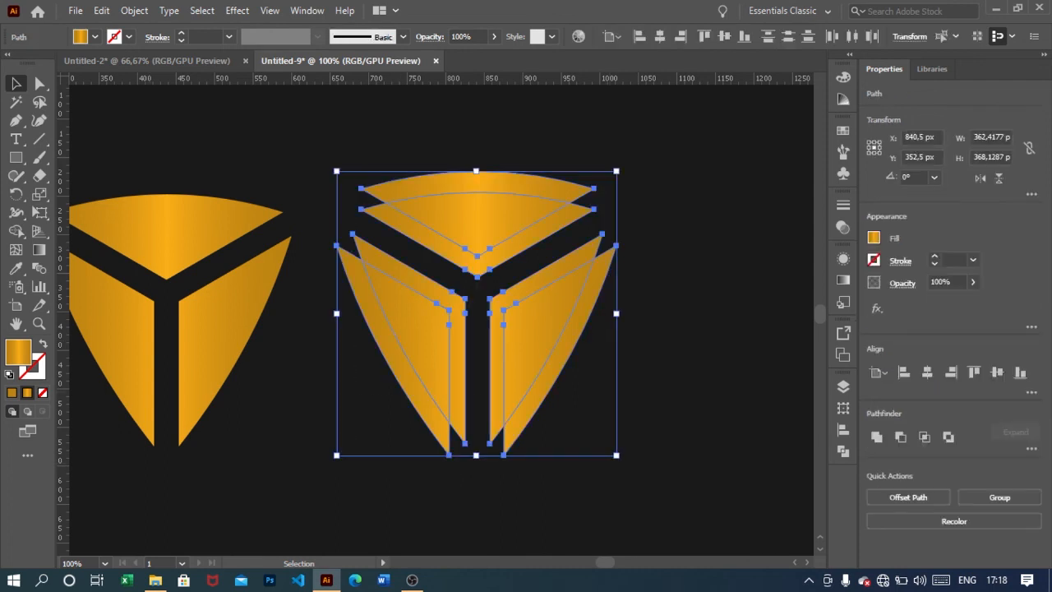
pyautogui.click(15, 231)
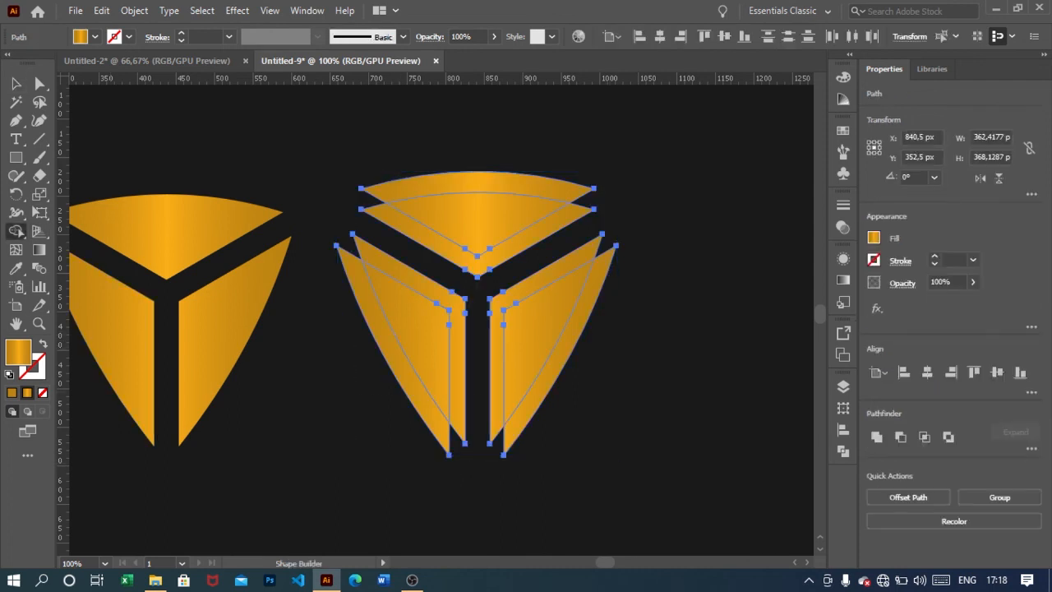
pyautogui.scroll(1, 431, 337)
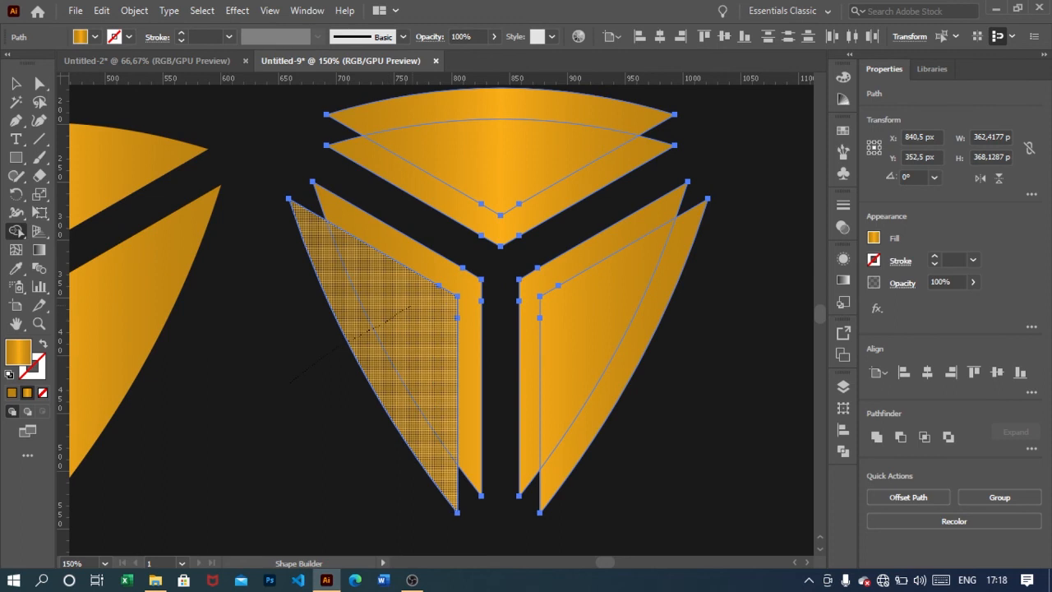
pyautogui.keyDown('alt'); pyautogui.click(408, 306); pyautogui.keyUp('alt')
pyautogui.keyDown('alt'); pyautogui.click(613, 387); pyautogui.keyUp('alt')
pyautogui.scroll(1, 613, 386)
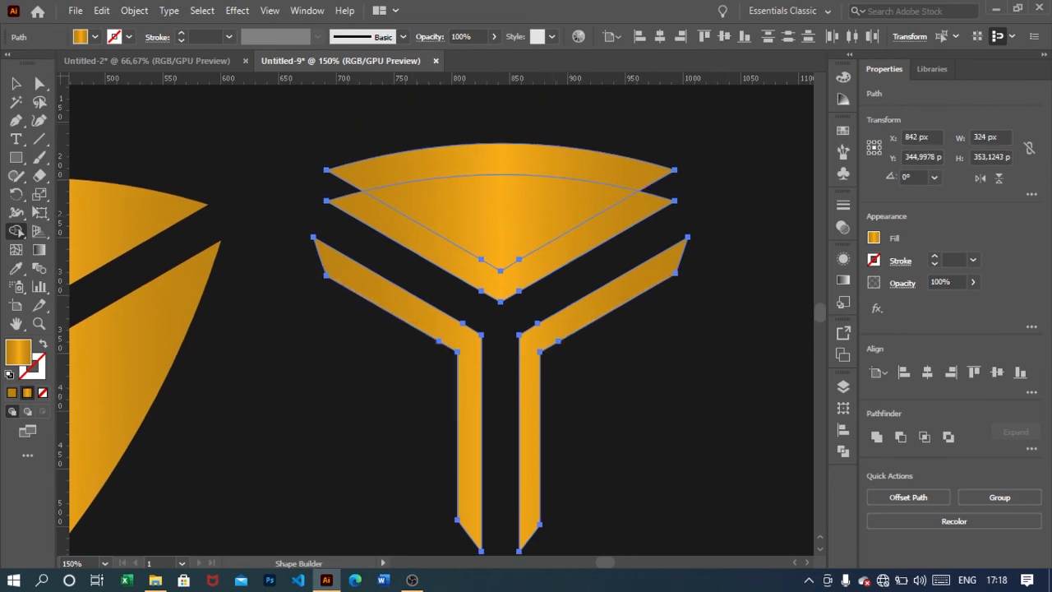
# Remove the offset top duplicate and its overlap with Shape Builder, leaving a V-shaped strip, and deselect everything.
pyautogui.moveTo(501, 160); pyautogui.dragTo(502, 222)
pyautogui.hscroll(1, 501, 221)
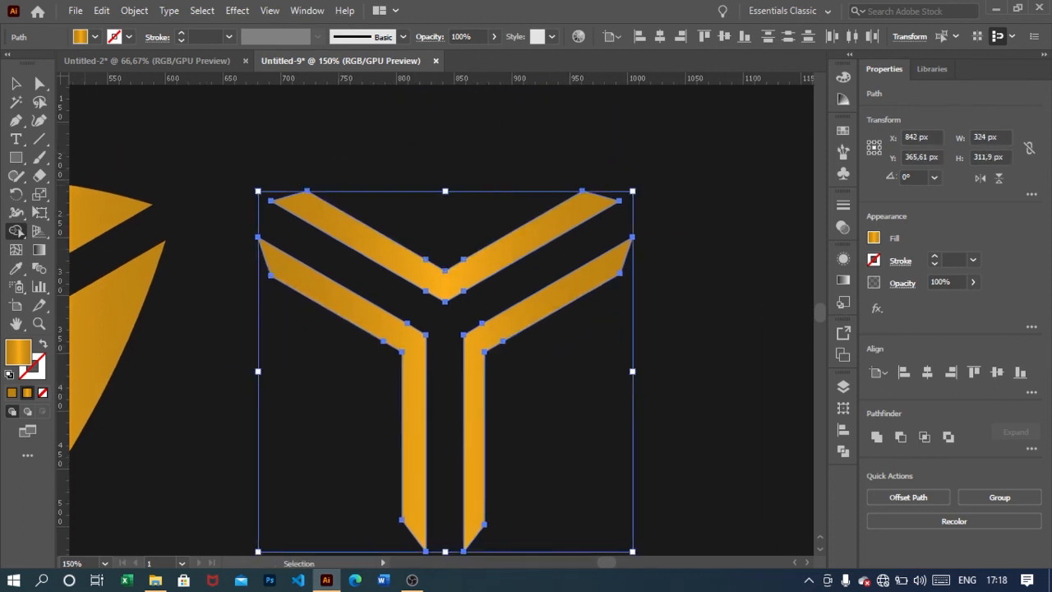
pyautogui.click(15, 83)
pyautogui.hotkey('ctrl', 'shift', 'a')
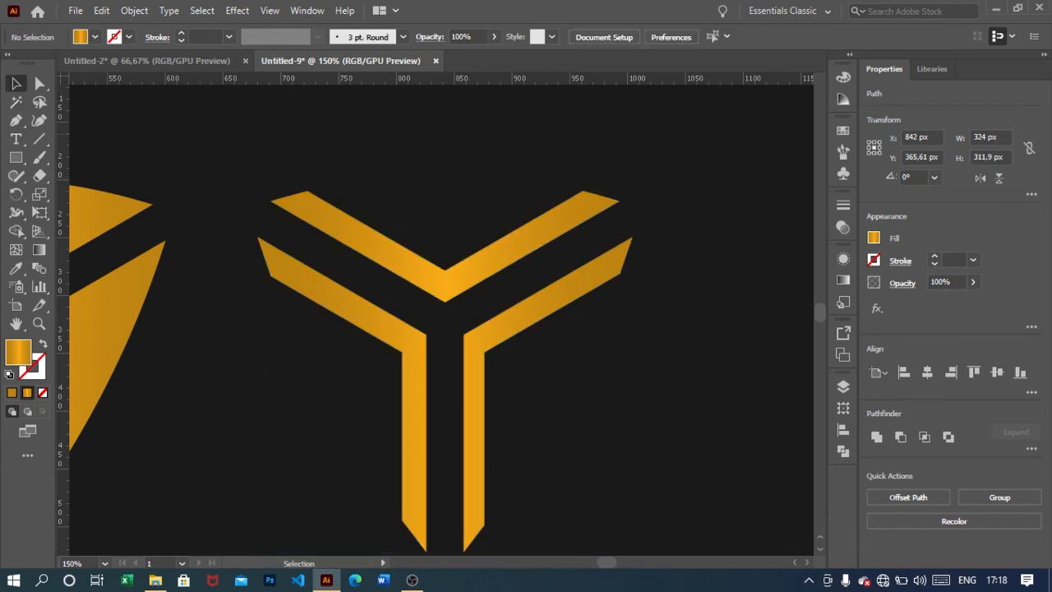
# Undo the Shape Builder cuts on the right-hand shield to restore its overlapping segments, and clear the selection.
pyautogui.scroll(-1, 444, 329)
pyautogui.hscroll(1, 443, 329)
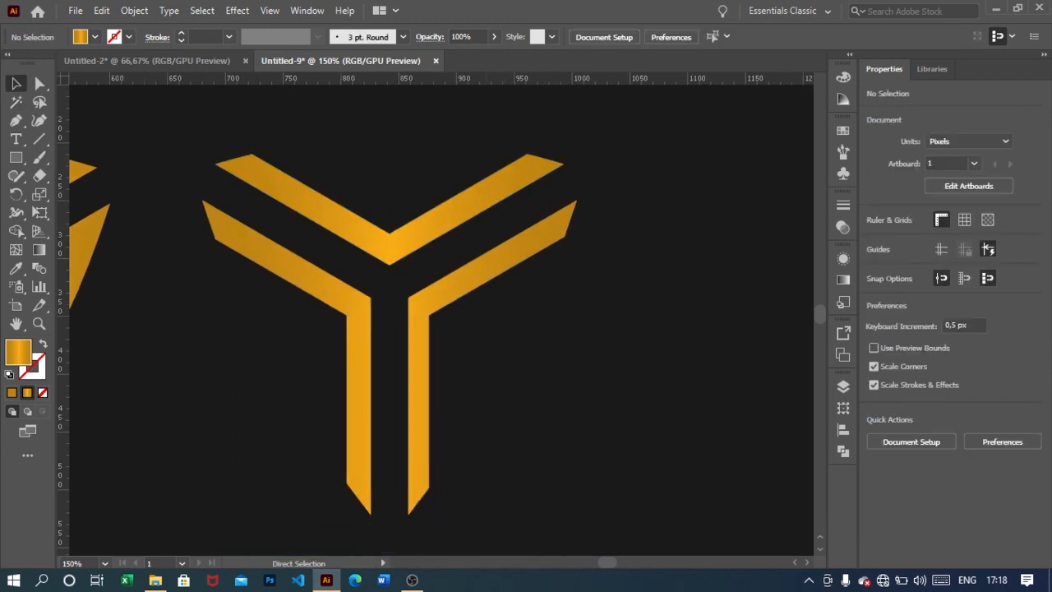
pyautogui.hotkey('ctrl', 'z')
pyautogui.hotkey('ctrl', 'z')
pyautogui.hotkey('ctrl', 'z')
pyautogui.hotkey('ctrl', 'z')
pyautogui.click(673, 336)
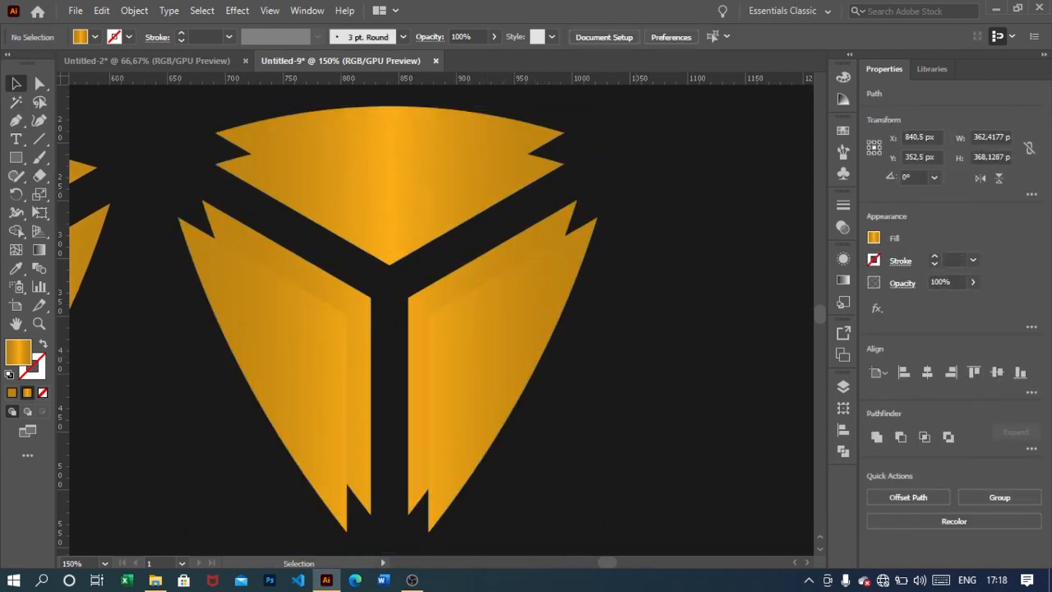
# Nudge the offset duplicate of the right-hand shield's right segment 3 px to the right and deselect it.
pyautogui.click(506, 346)
pyautogui.press('Right')
pyautogui.press('Right')
pyautogui.press('Right')
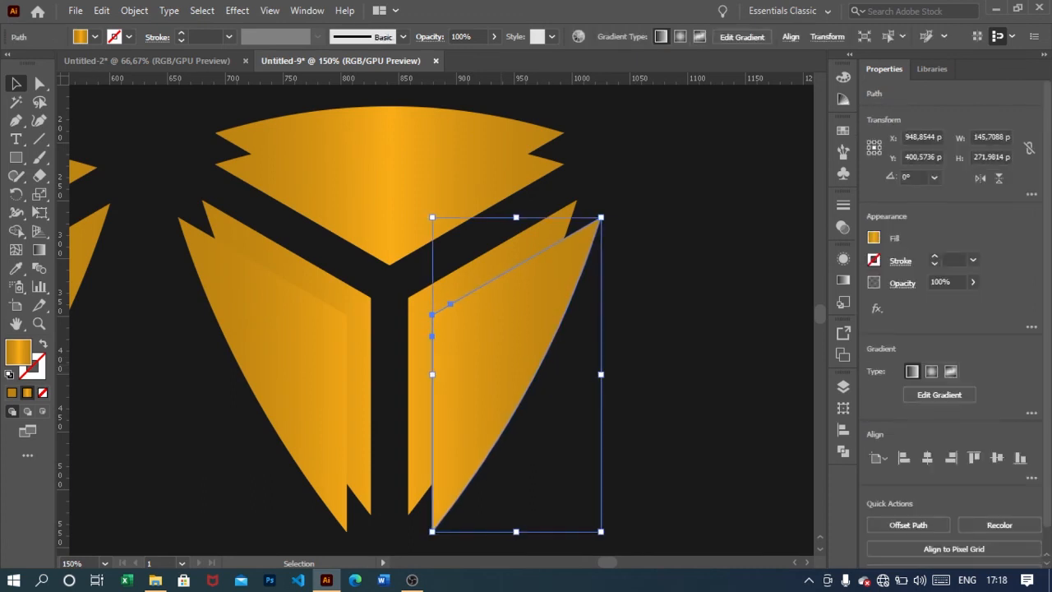
pyautogui.click(658, 361)
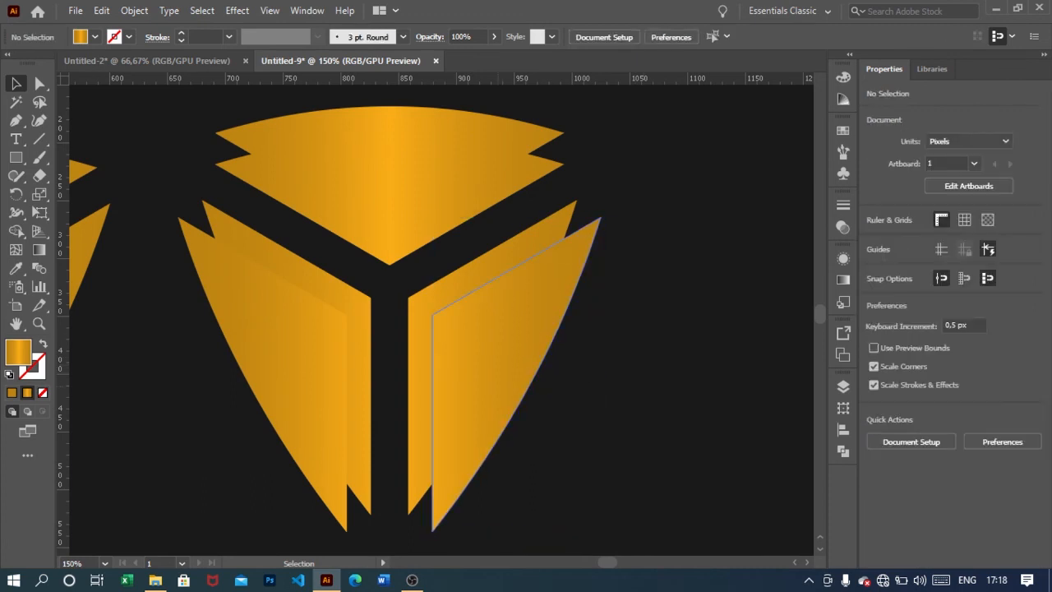
pyautogui.click(503, 362)
pyautogui.press('Down')
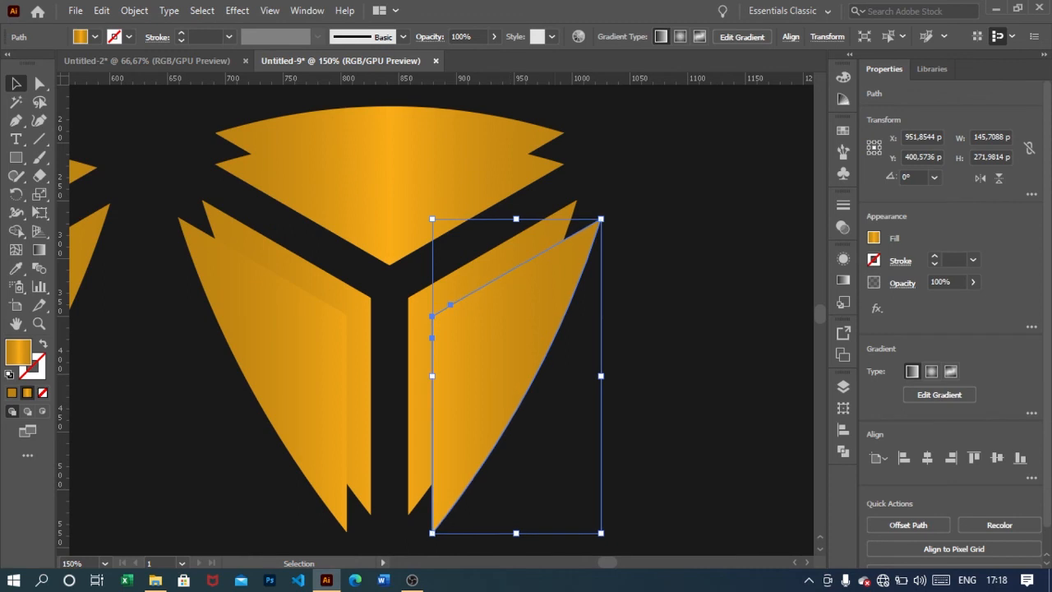
pyautogui.press('Up')
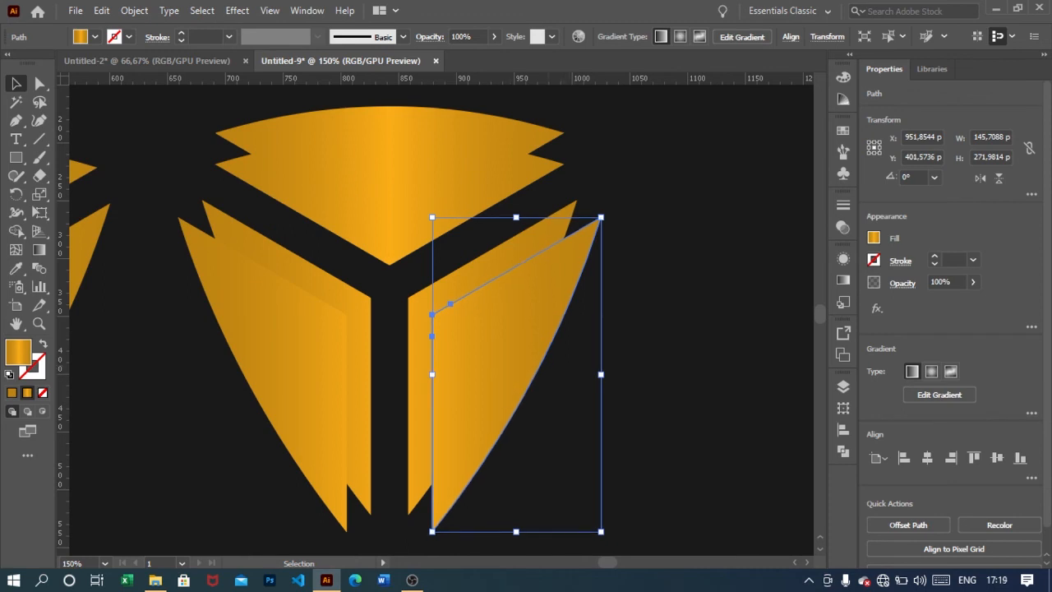
pyautogui.click(649, 370)
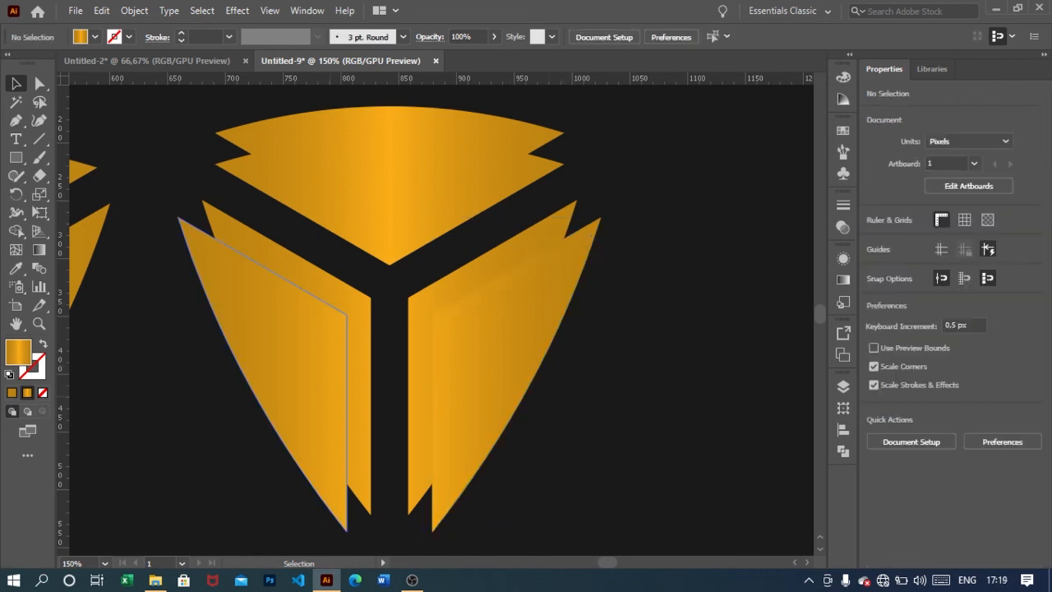
# Nudge the offset duplicate of the top segment 2 px down, apply horizontal center alignment to it, and deselect it.
pyautogui.click(390, 177)
pyautogui.press('Down')
pyautogui.press('Down')
pyautogui.press('Down')
pyautogui.press('Down')
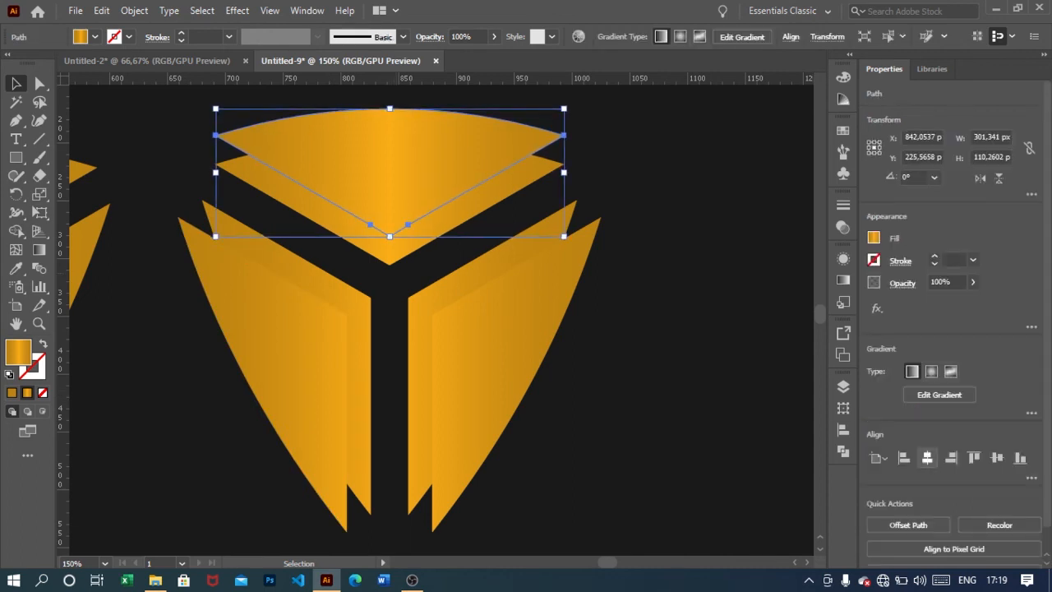
pyautogui.click(927, 458)
pyautogui.click(666, 374)
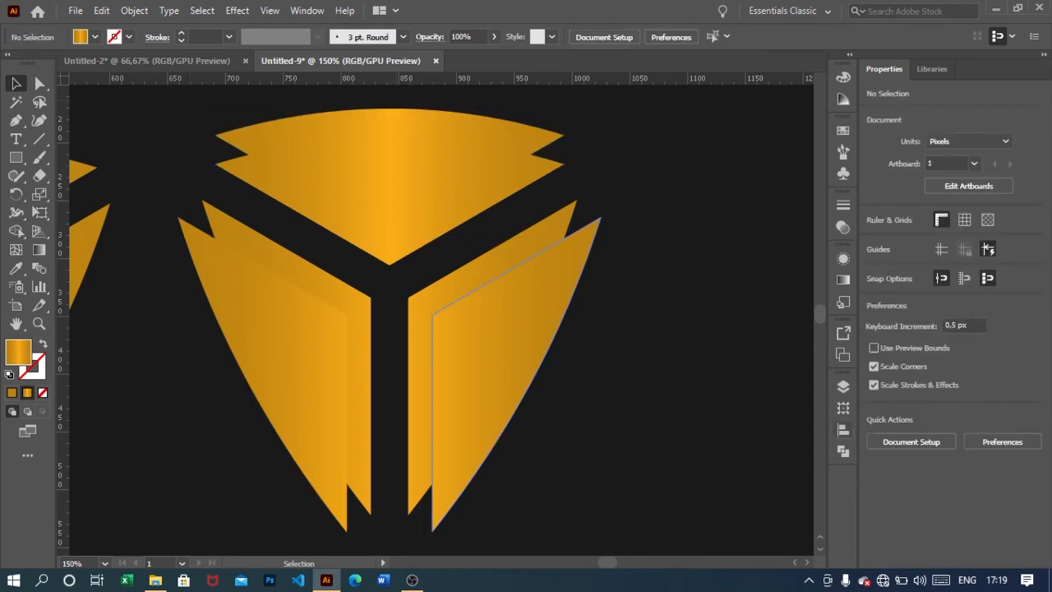
# Select all the right-hand shield's overlapping segments and cut away the offset left and right duplicates with Shape Builder, keeping the inner strips.
pyautogui.hotkey('ctrl', 'a')
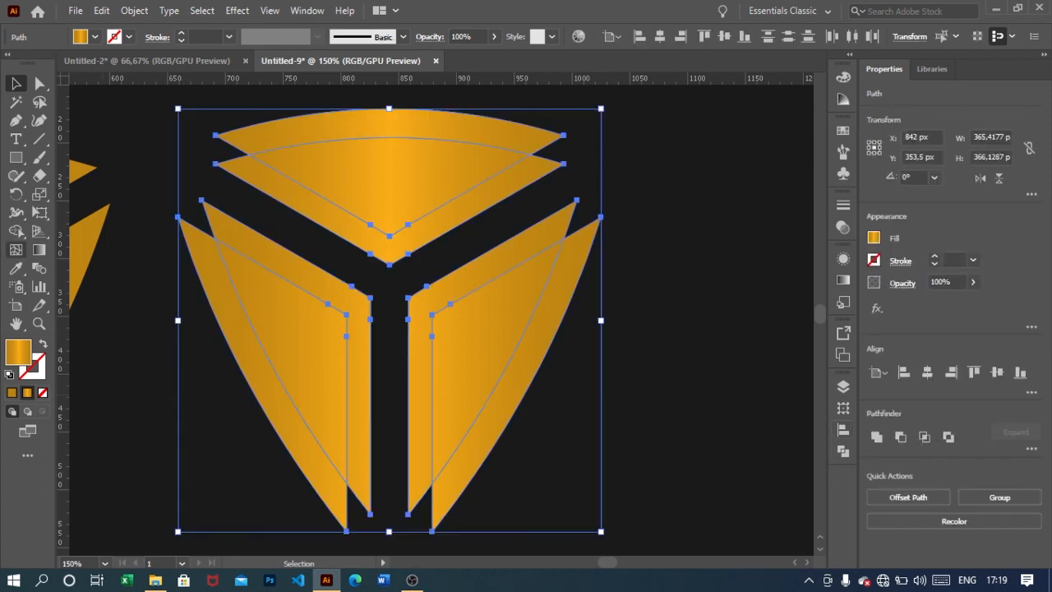
pyautogui.hotkey('shift', 'm')
pyautogui.keyDown('alt'); pyautogui.click(263, 370); pyautogui.keyUp('alt')
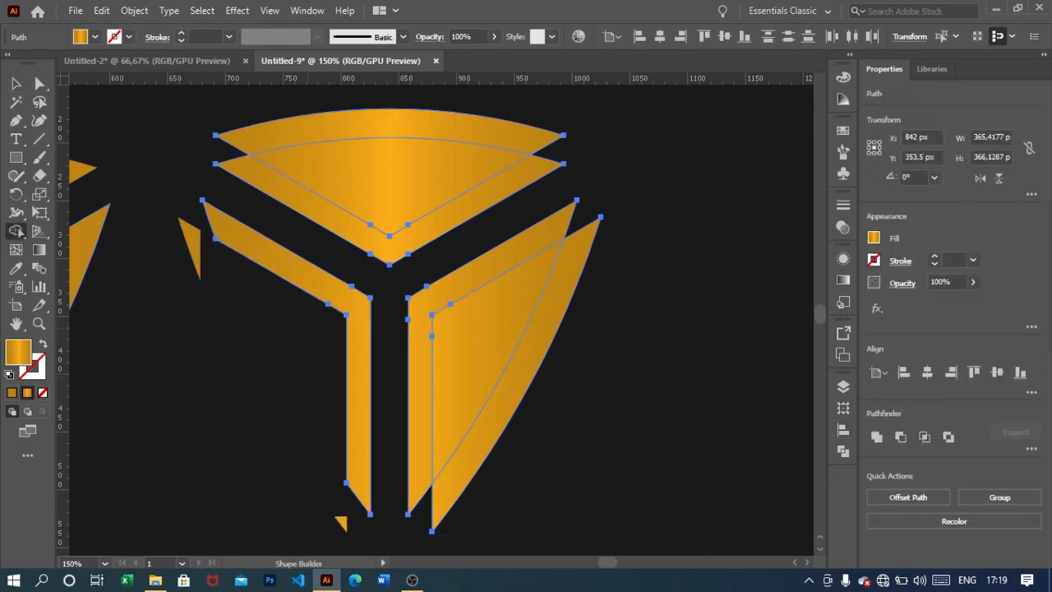
pyautogui.keyDown('alt'); pyautogui.click(509, 346); pyautogui.keyUp('alt')
# Cut away the offset top duplicate and its overlap with Shape Builder, keeping the V-shaped strip, and deselect everything.
pyautogui.scroll(1, 390, 321)
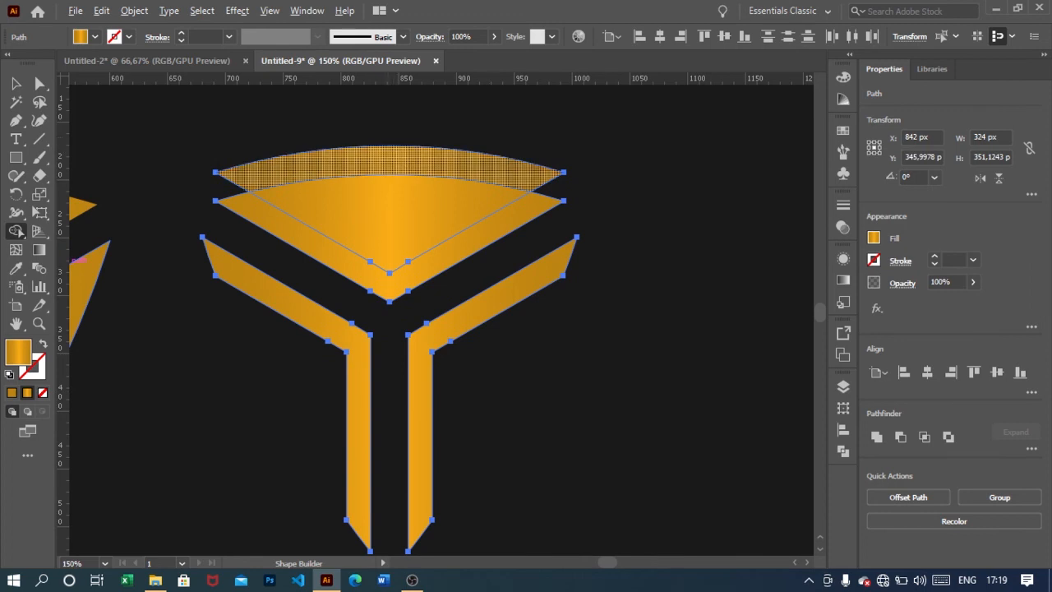
pyautogui.moveTo(389, 160); pyautogui.dragTo(390, 215)
pyautogui.hotkey('ctrl', '-')
pyautogui.hotkey('ctrl', '-')
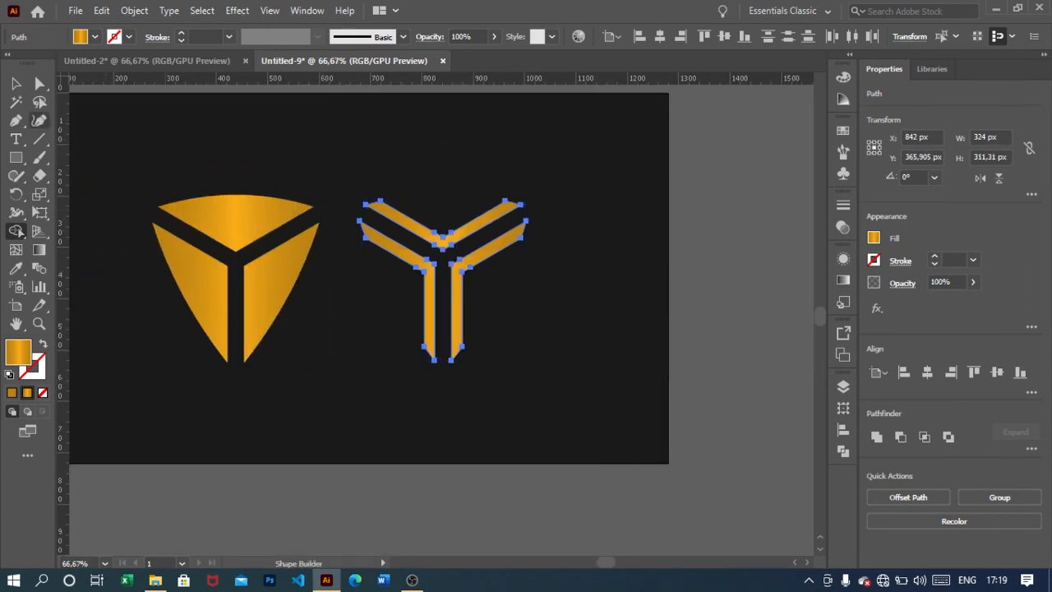
pyautogui.press('v')
pyautogui.hotkey('ctrl', 'shift', 'a')
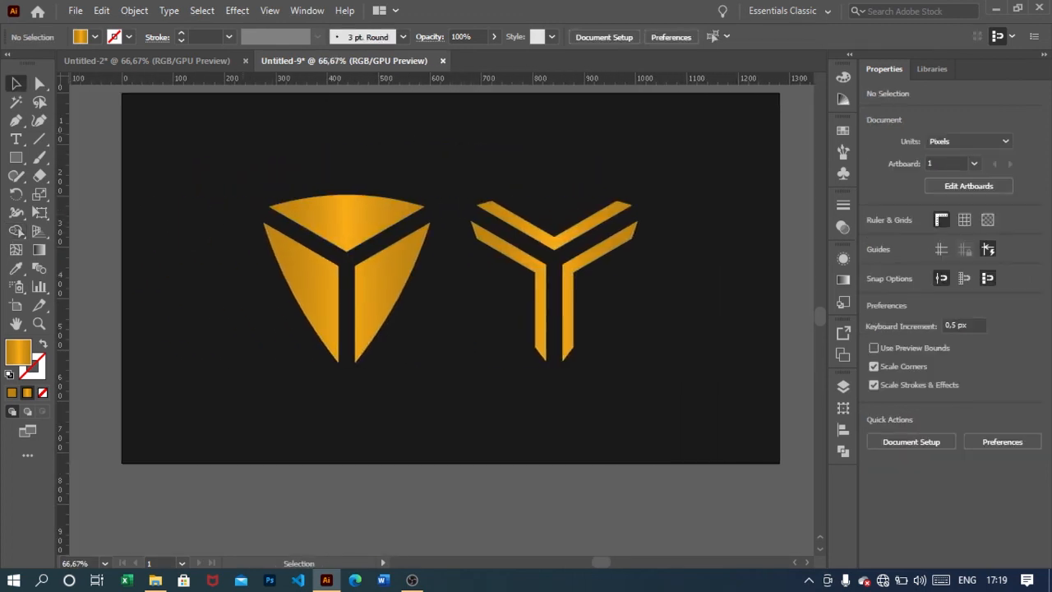
pyautogui.hotkey('ctrl', '-')
pyautogui.hotkey('ctrl', '+')
pyautogui.hotkey('ctrl', '+')
pyautogui.hotkey('ctrl', '-')
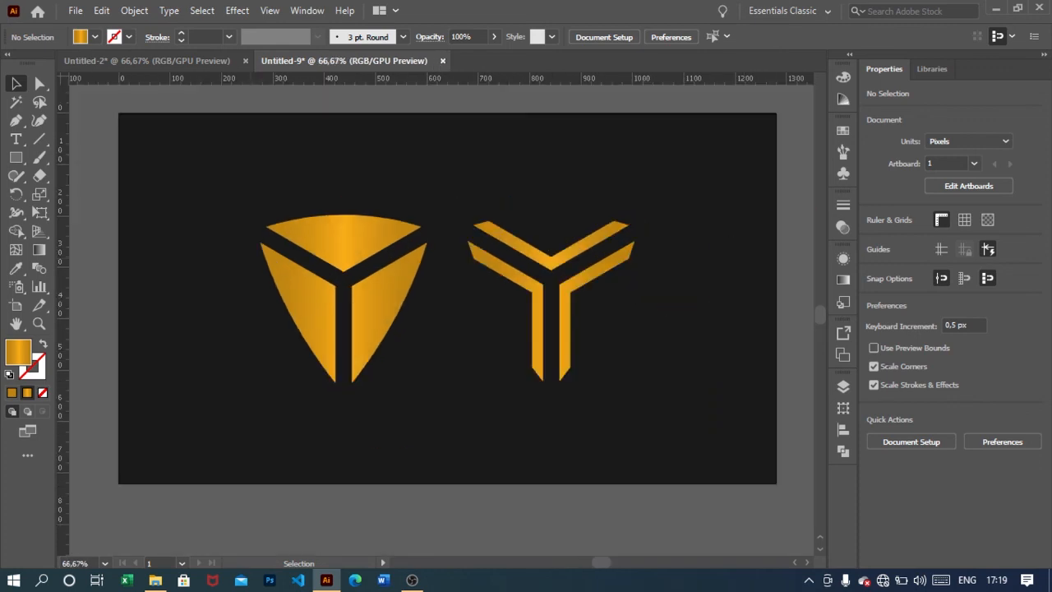